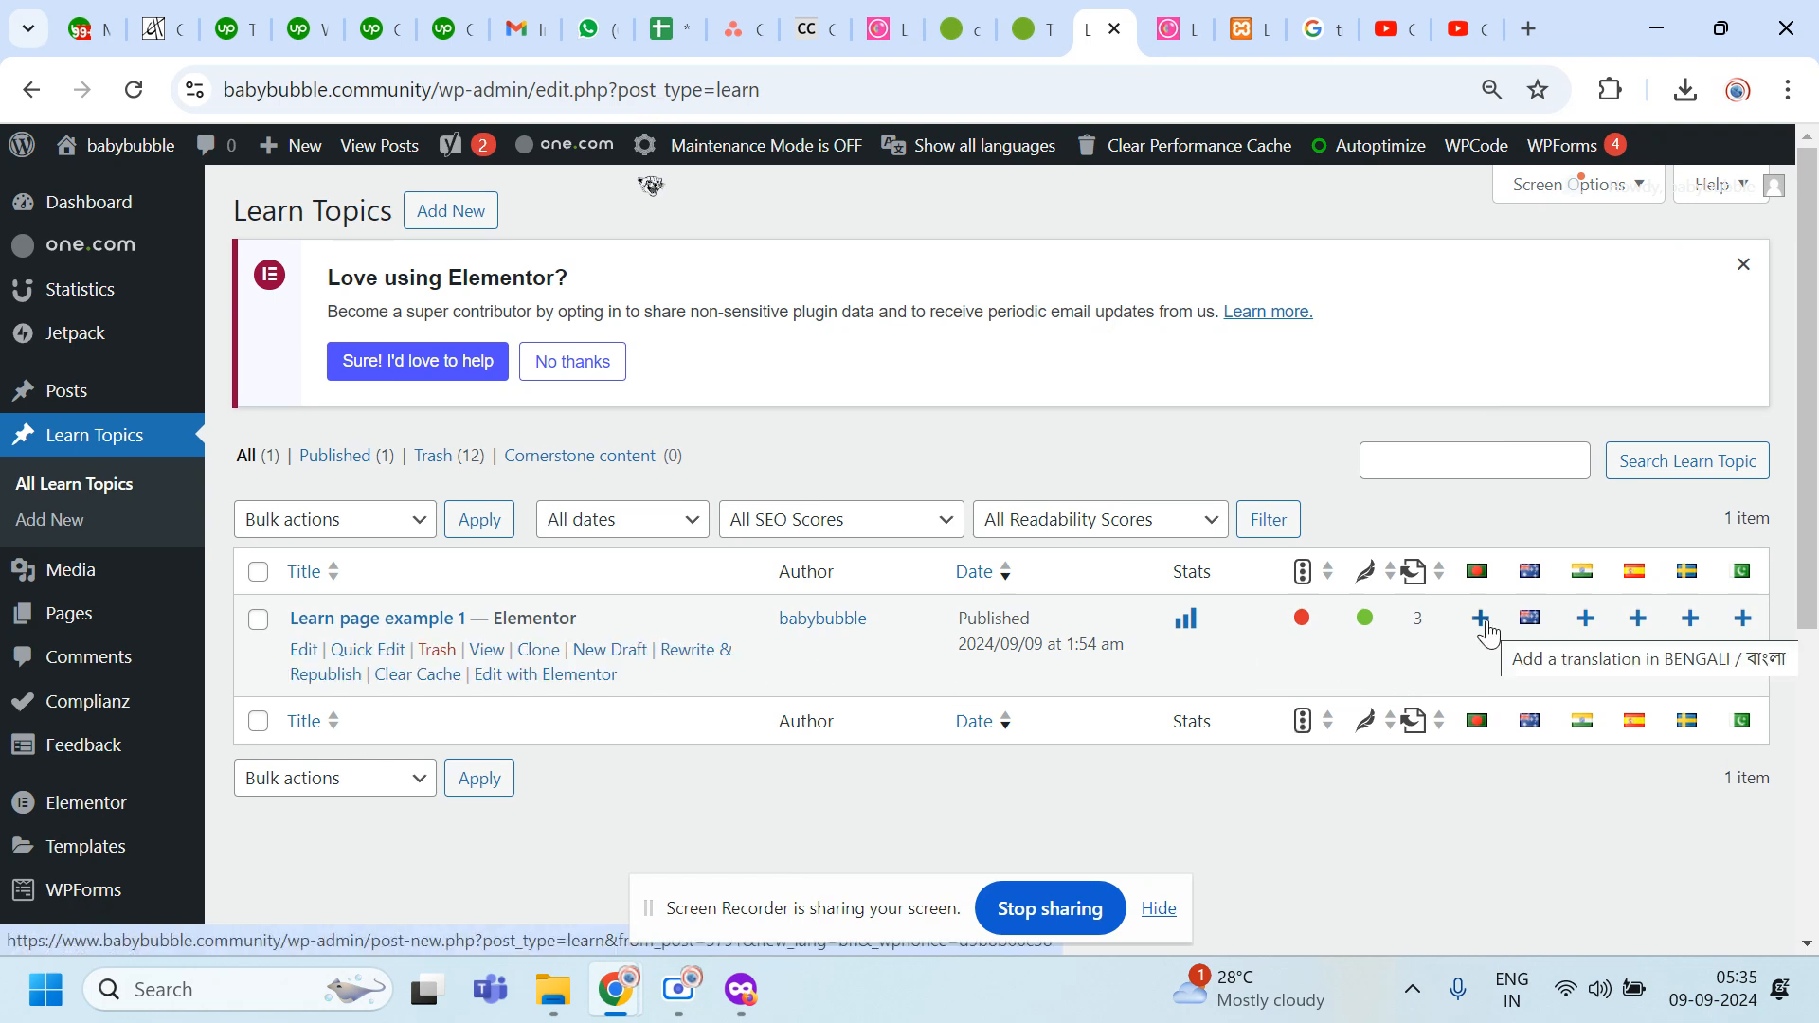
Step: Start a Hindi translation of the "Learn page example 1" topic
left_click(1310, 44)
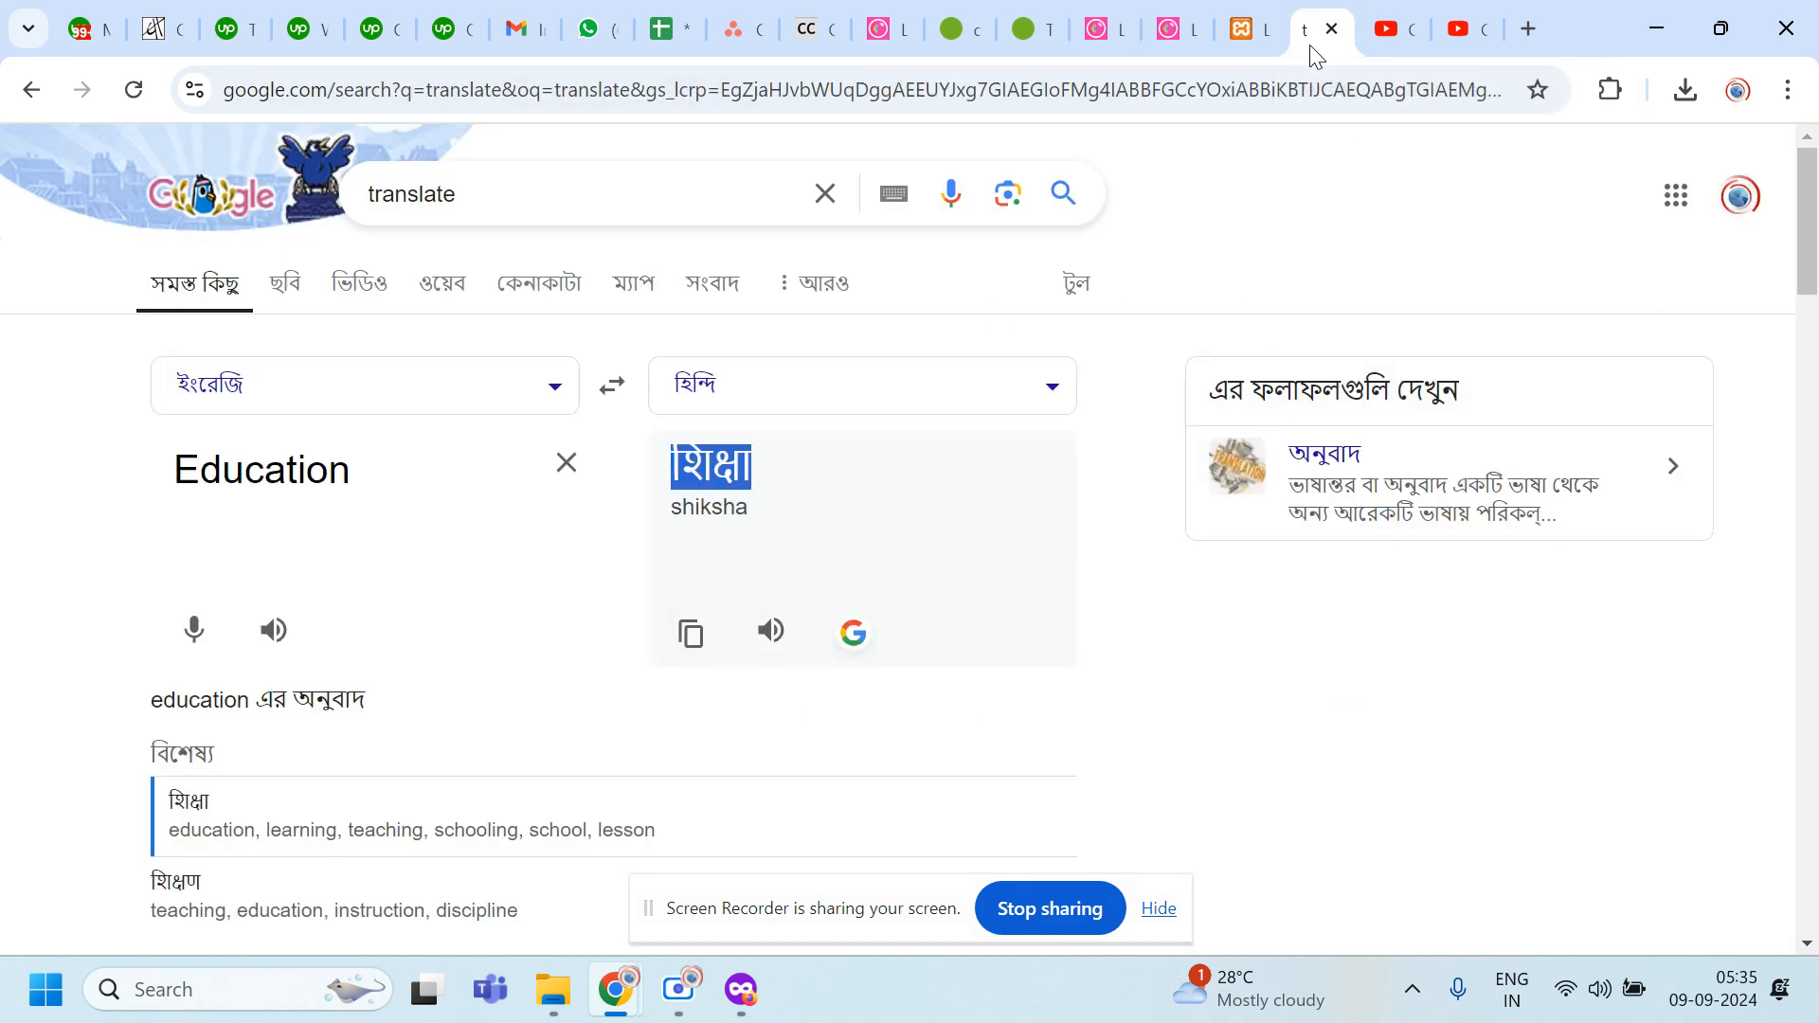
left_click(1190, 15)
left_click(1099, 28)
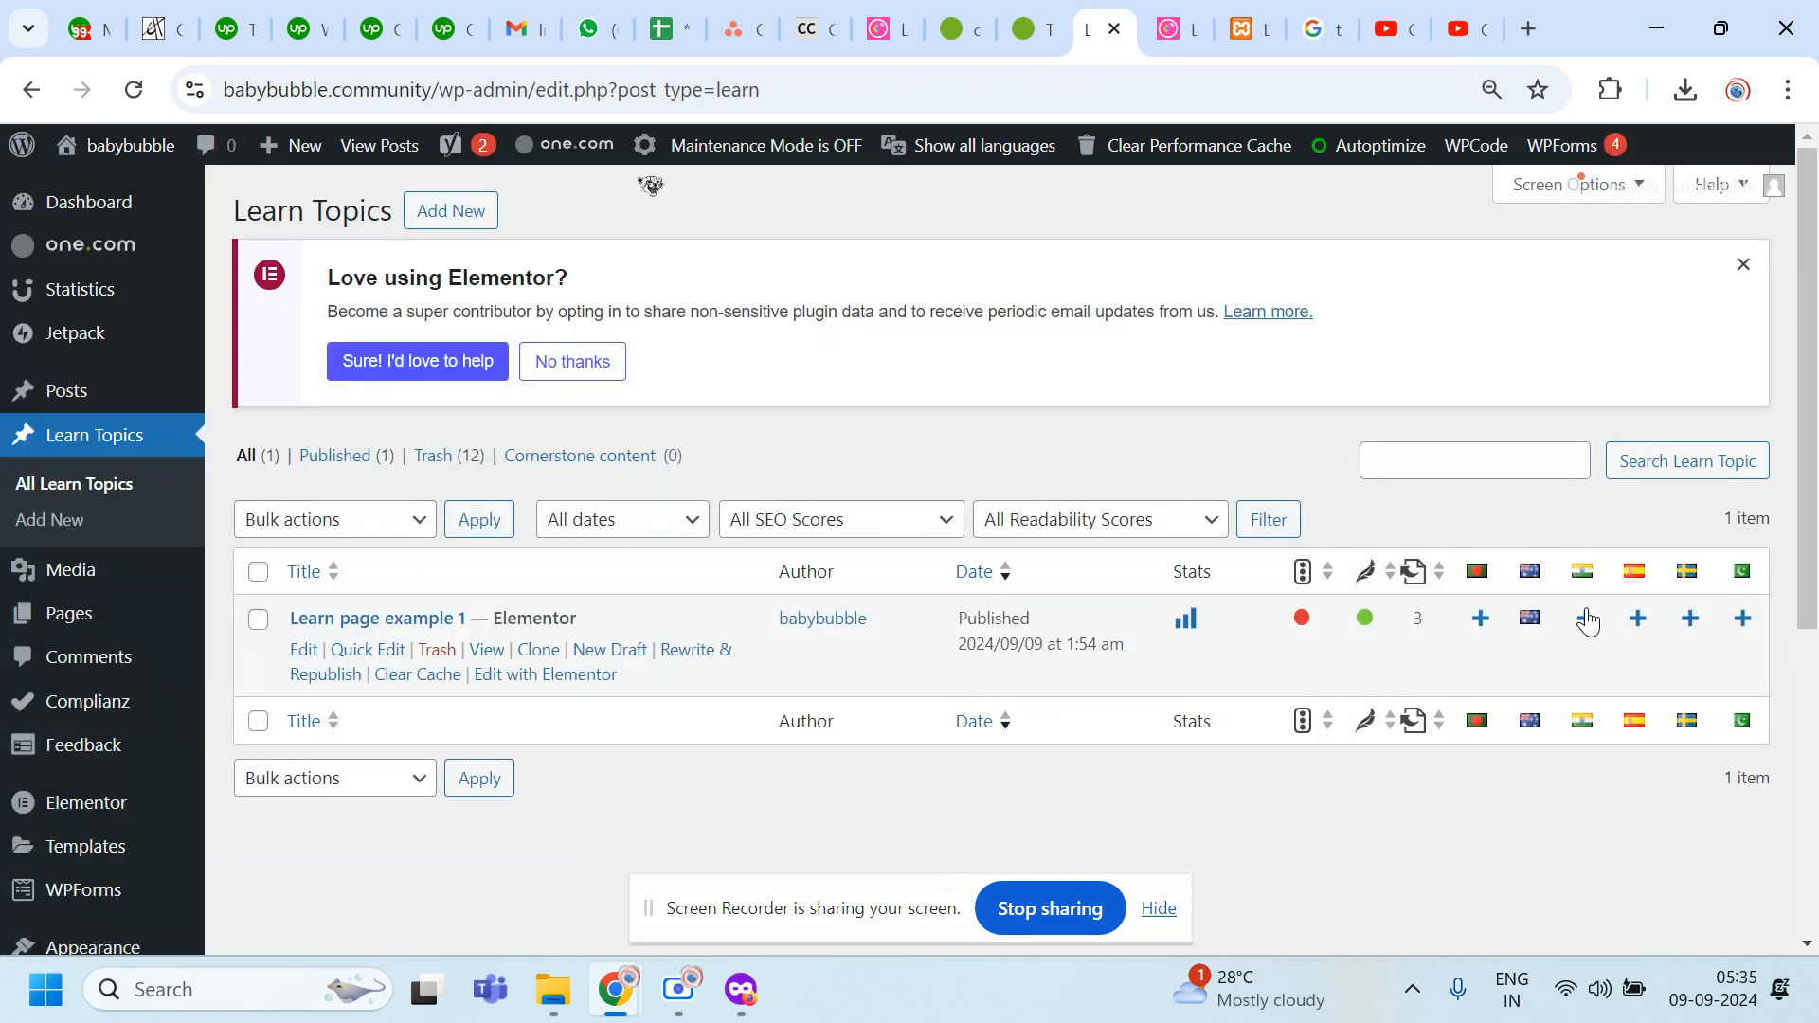
left_click(1588, 621)
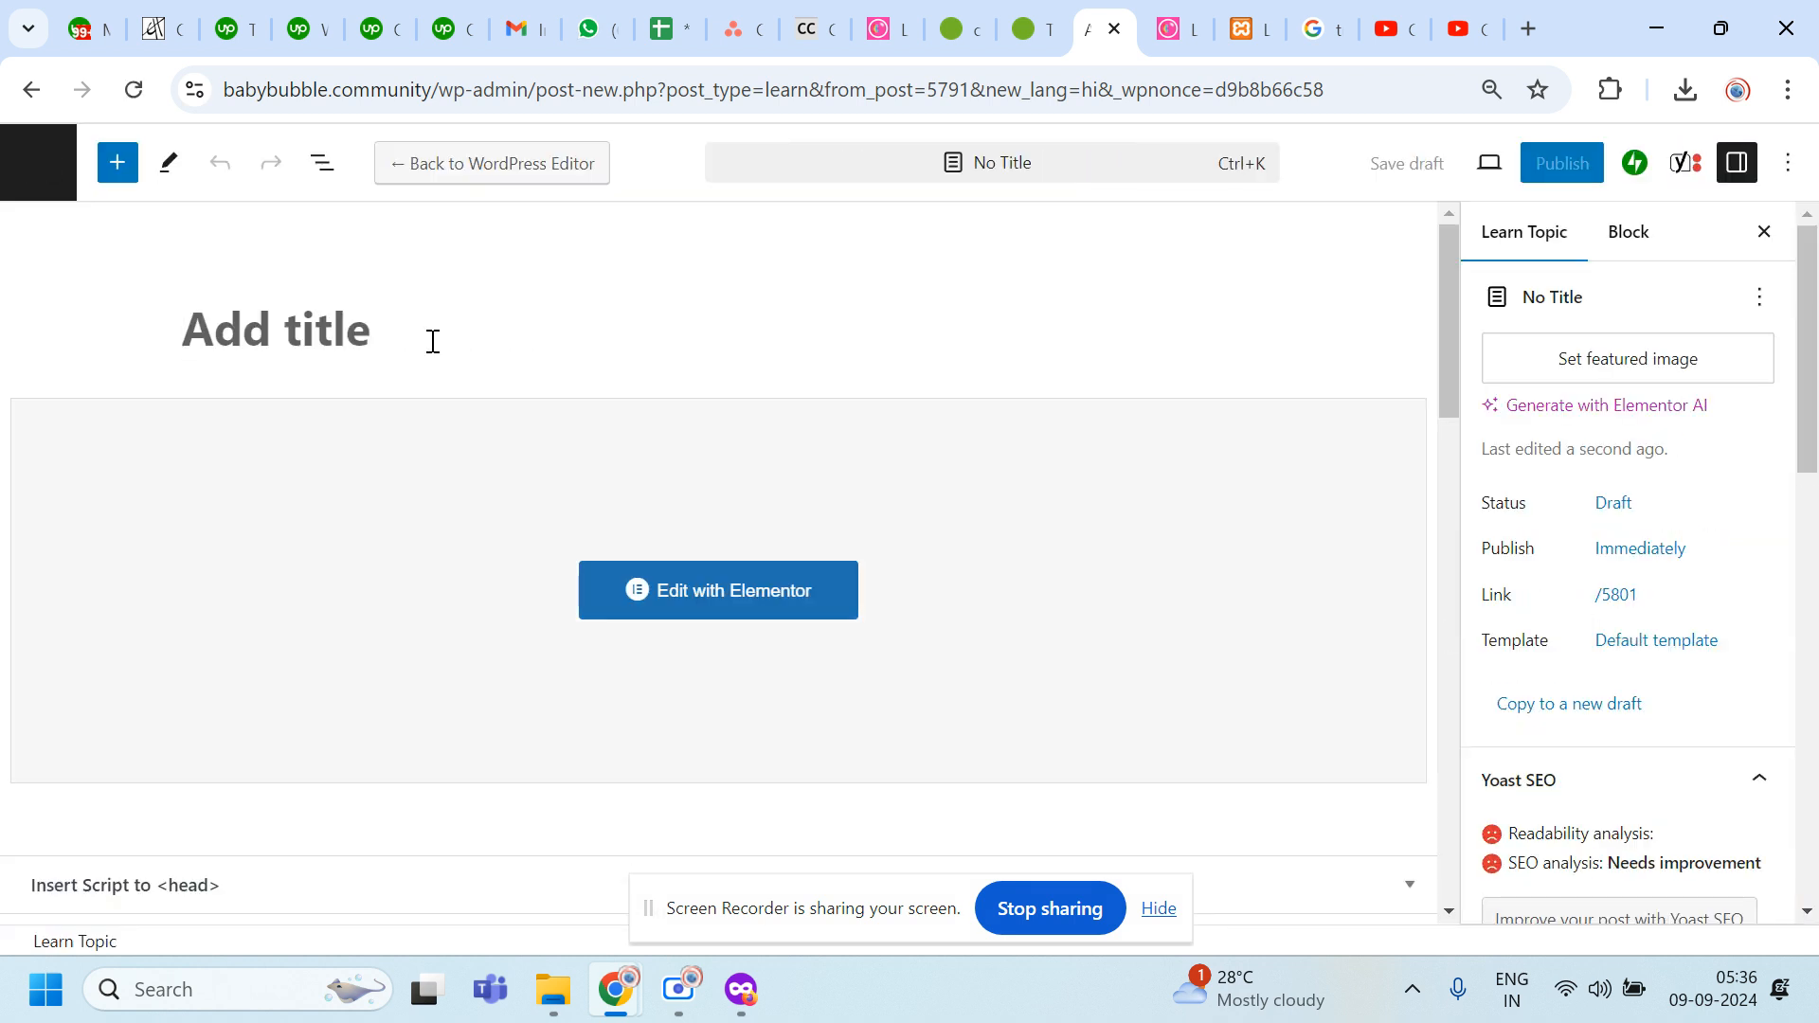
Step: Title the Hindi topic "शिक्षा - pa", using the Hindi translation of "Education", and show the topic's settings
left_click(1229, 32)
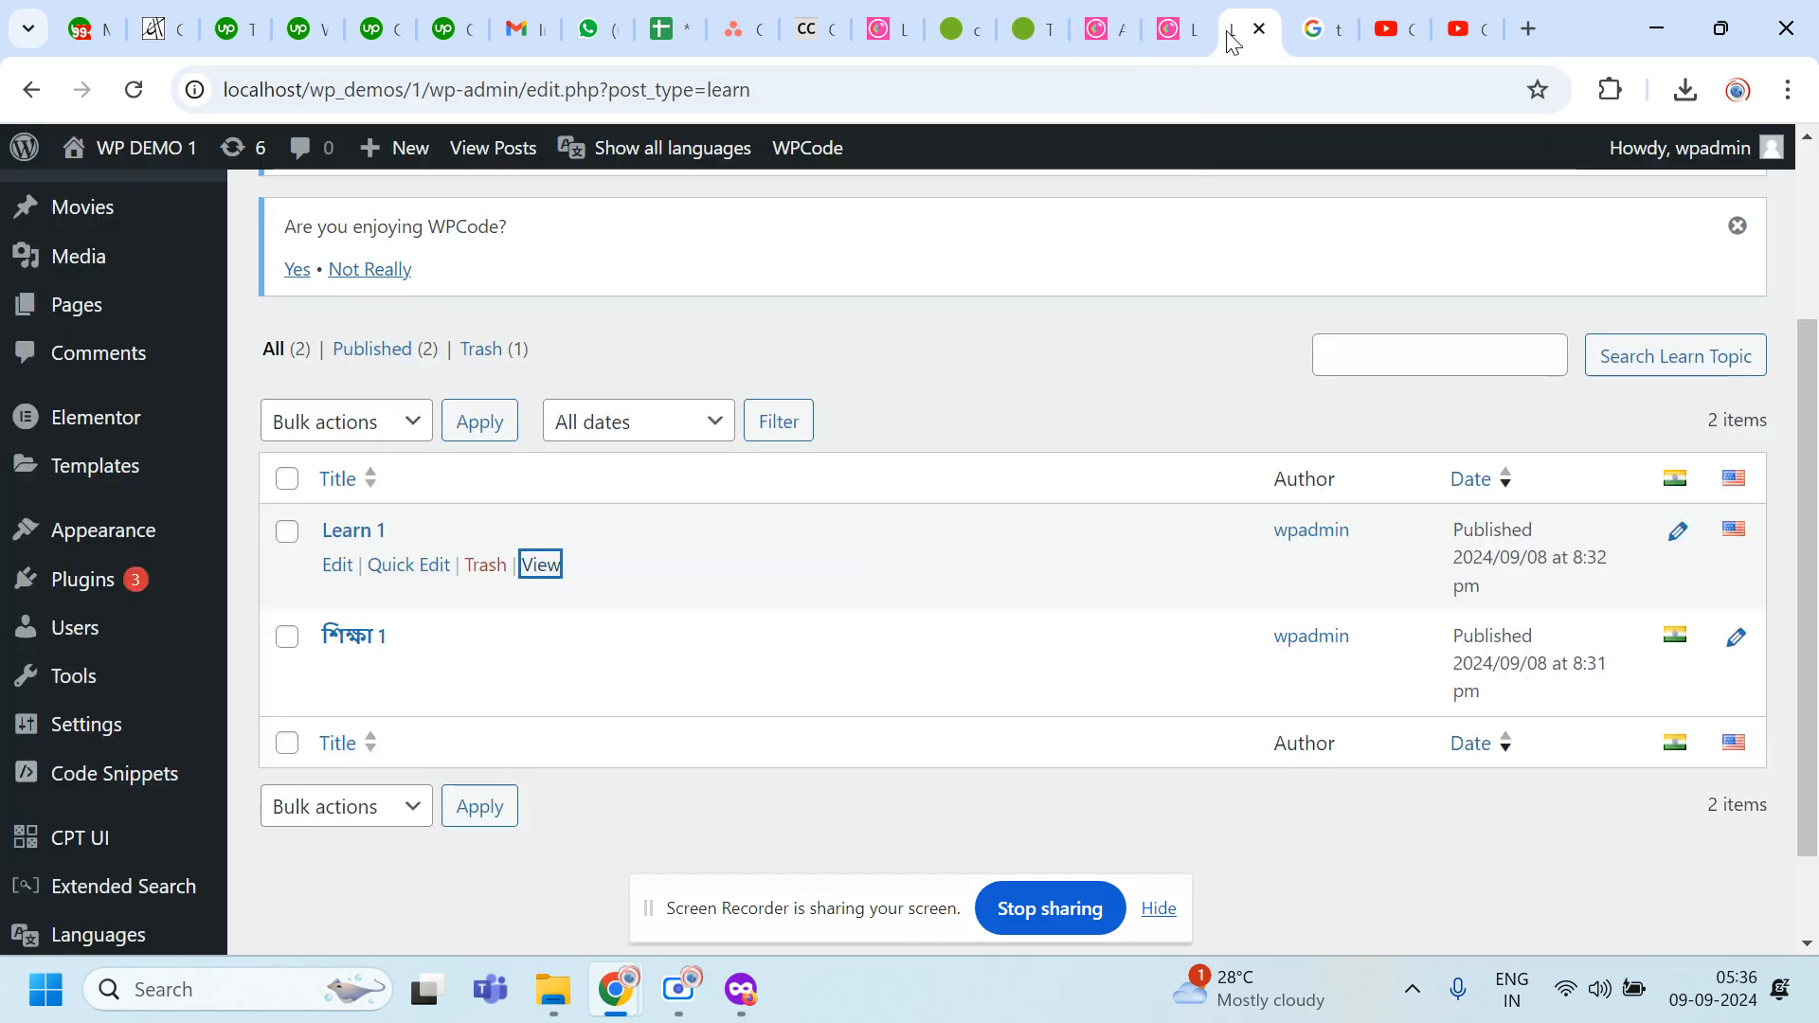
left_click(1327, 29)
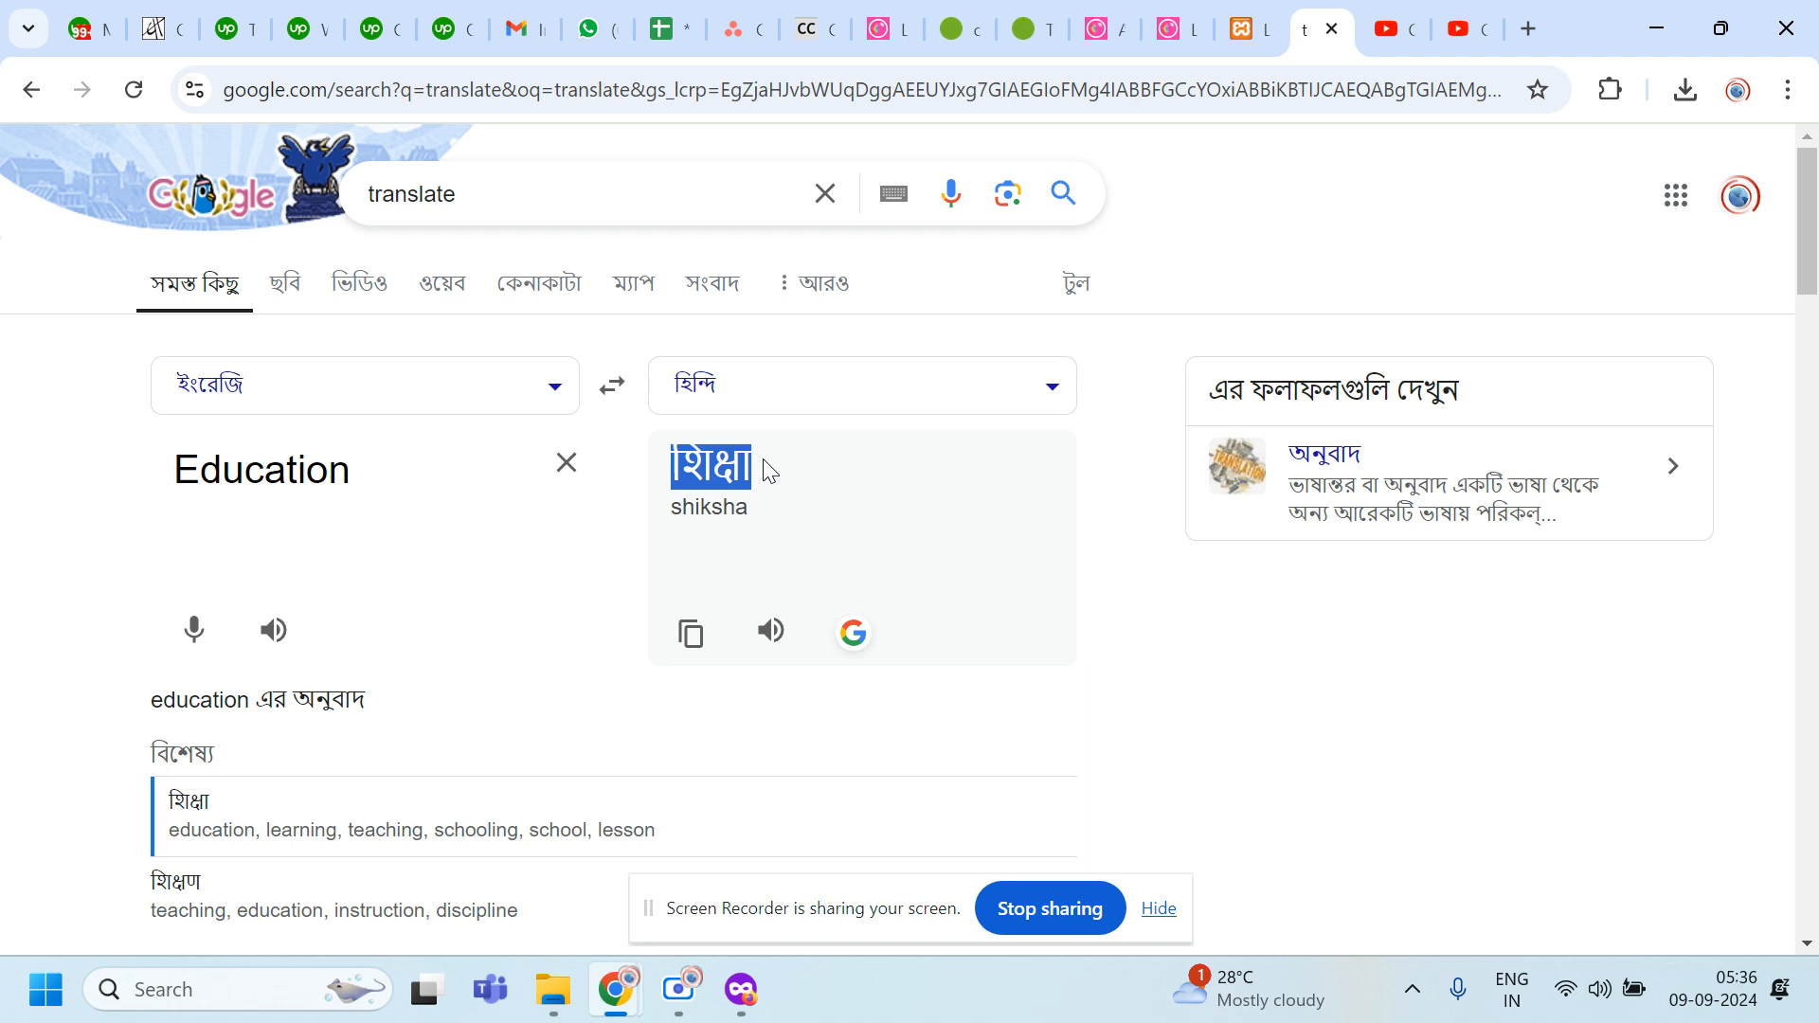
left_click(1099, 28)
left_click(424, 336)
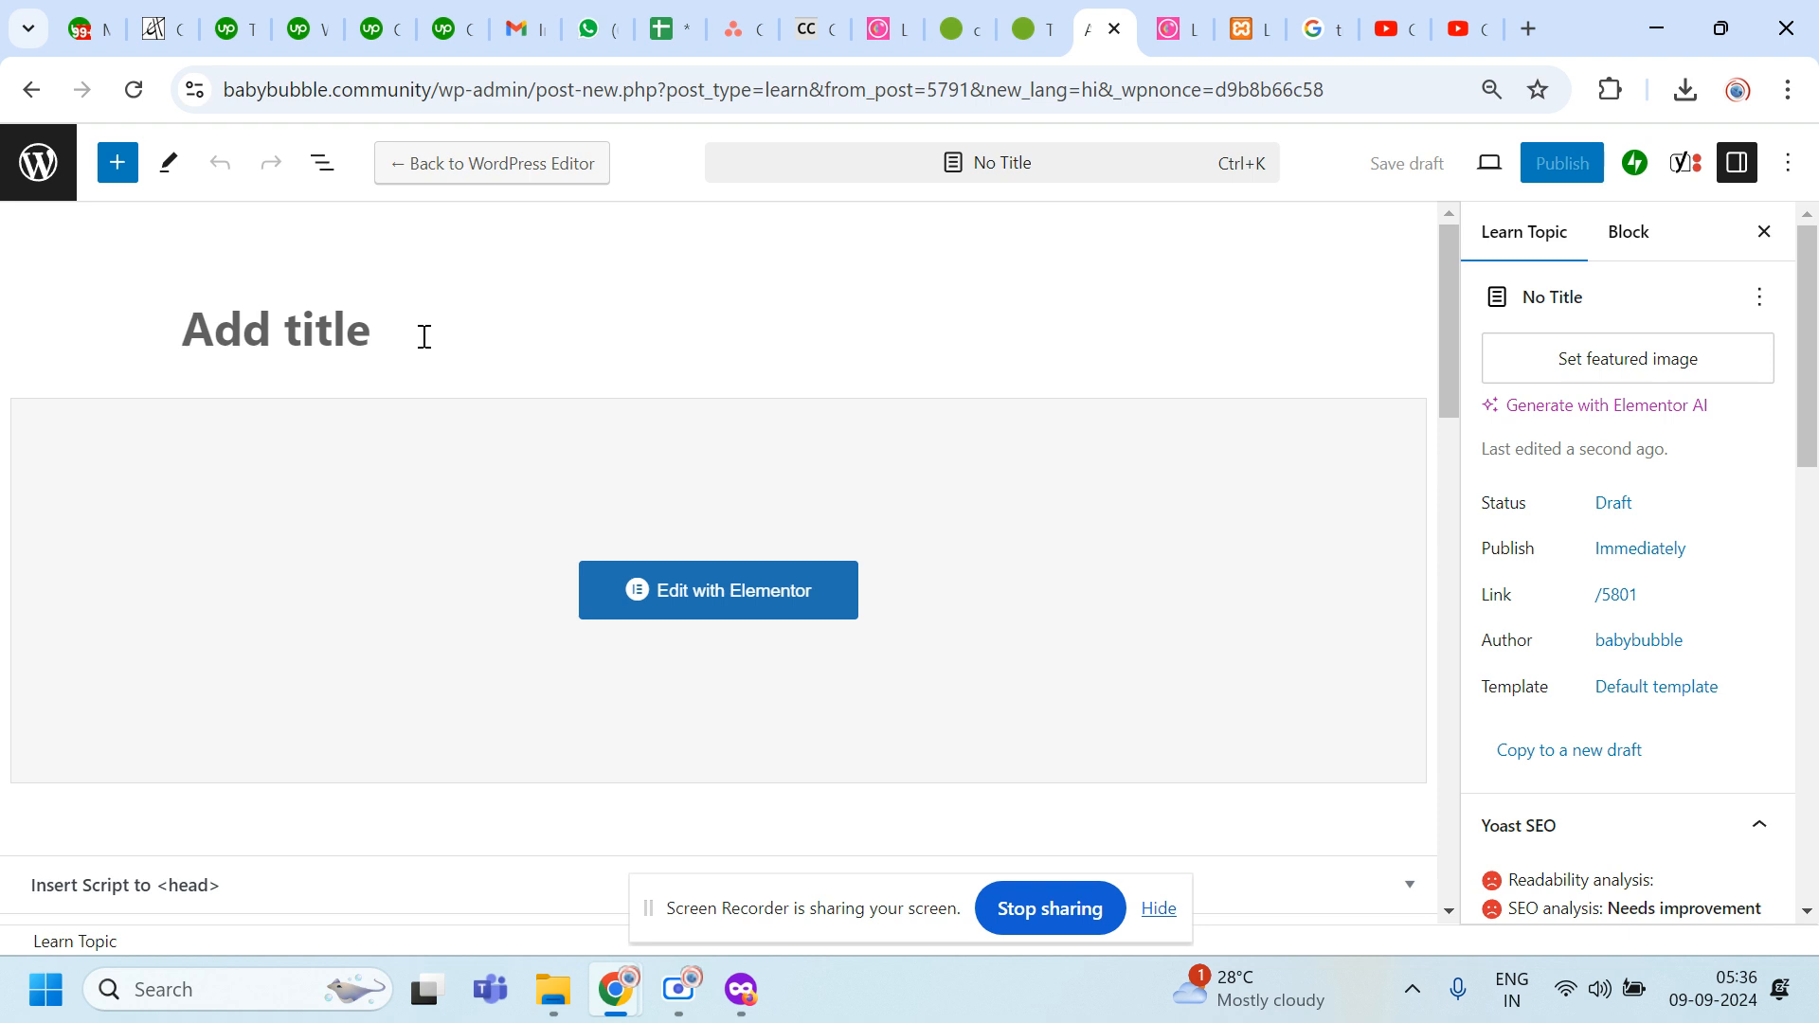
key("ctrl+v")
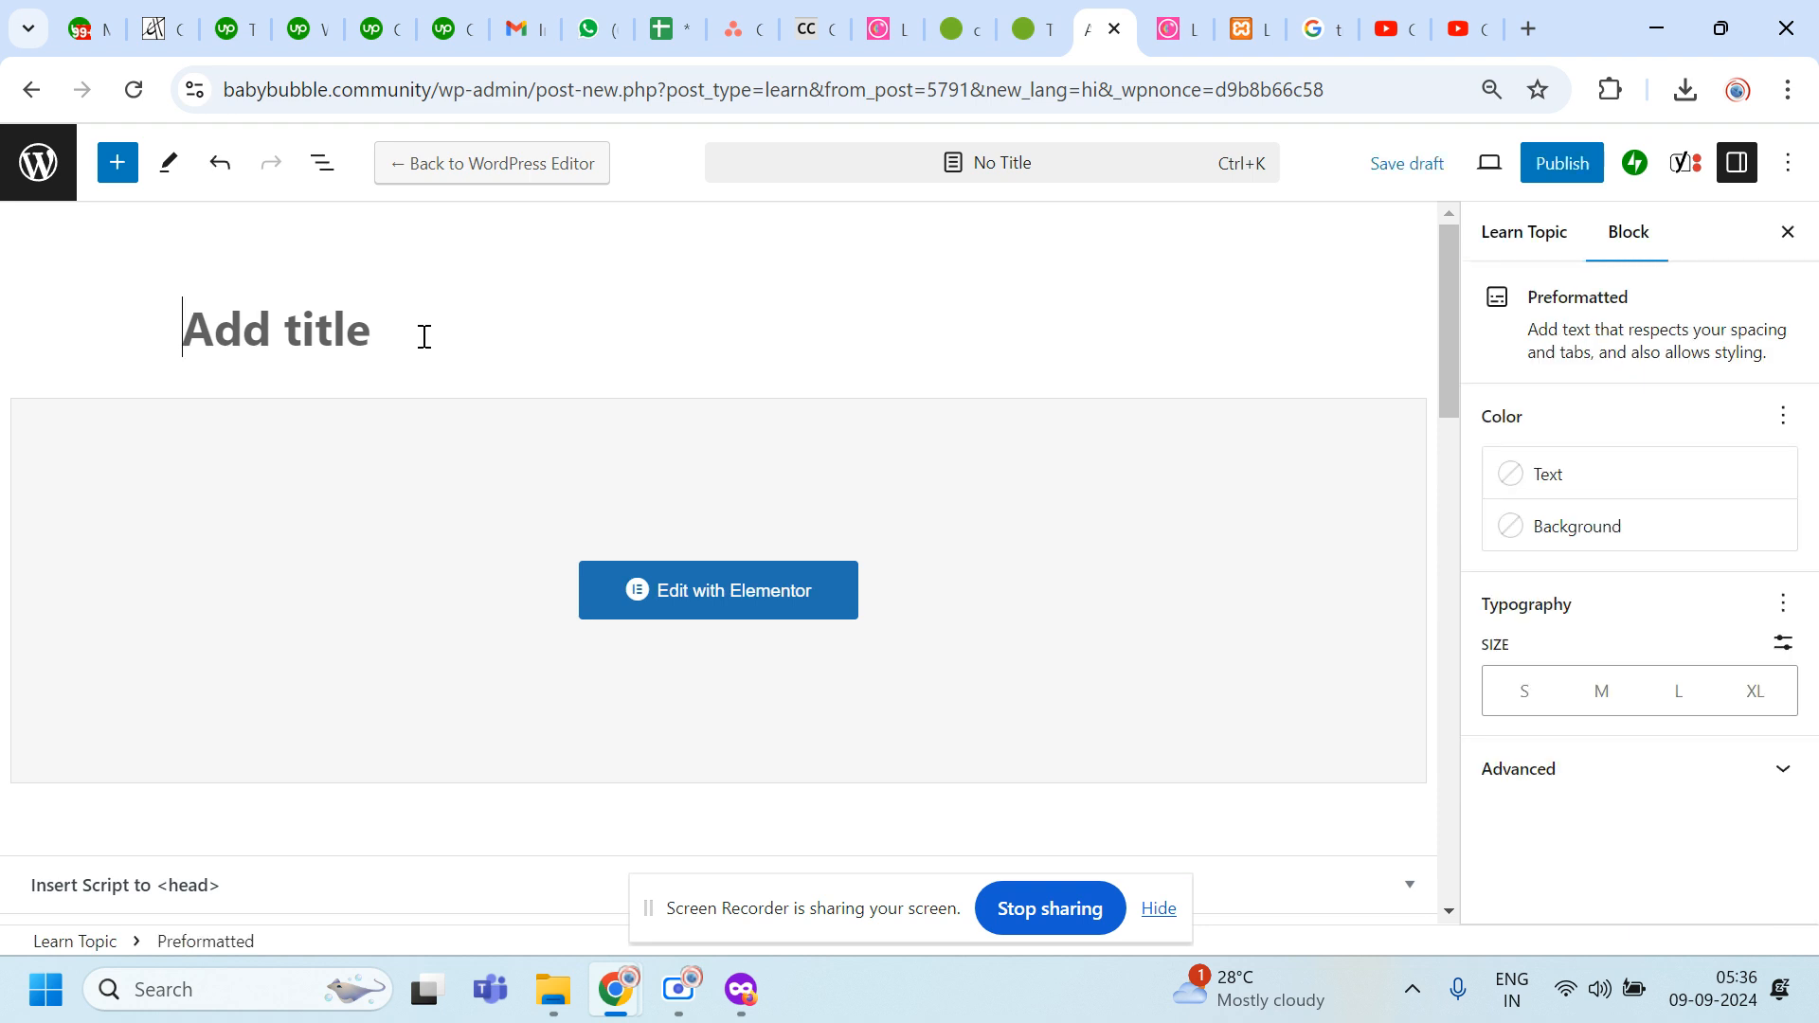
type("शिक्षा")
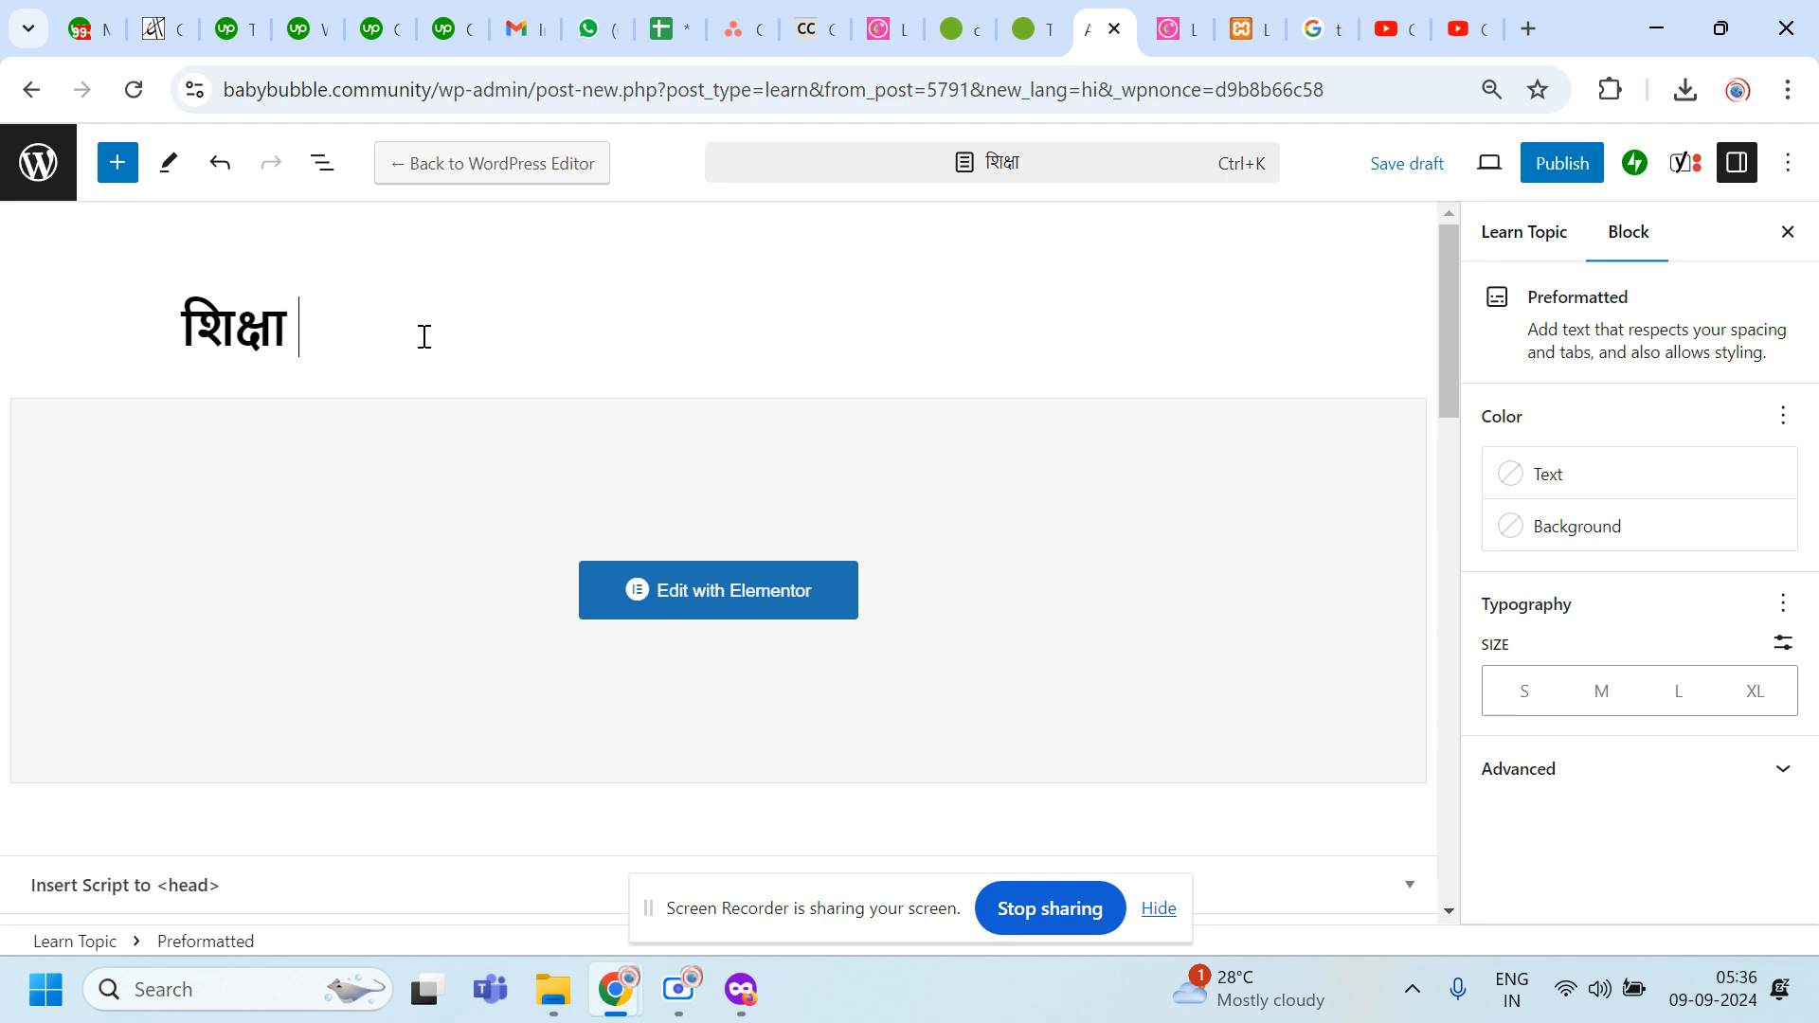
type("- pa")
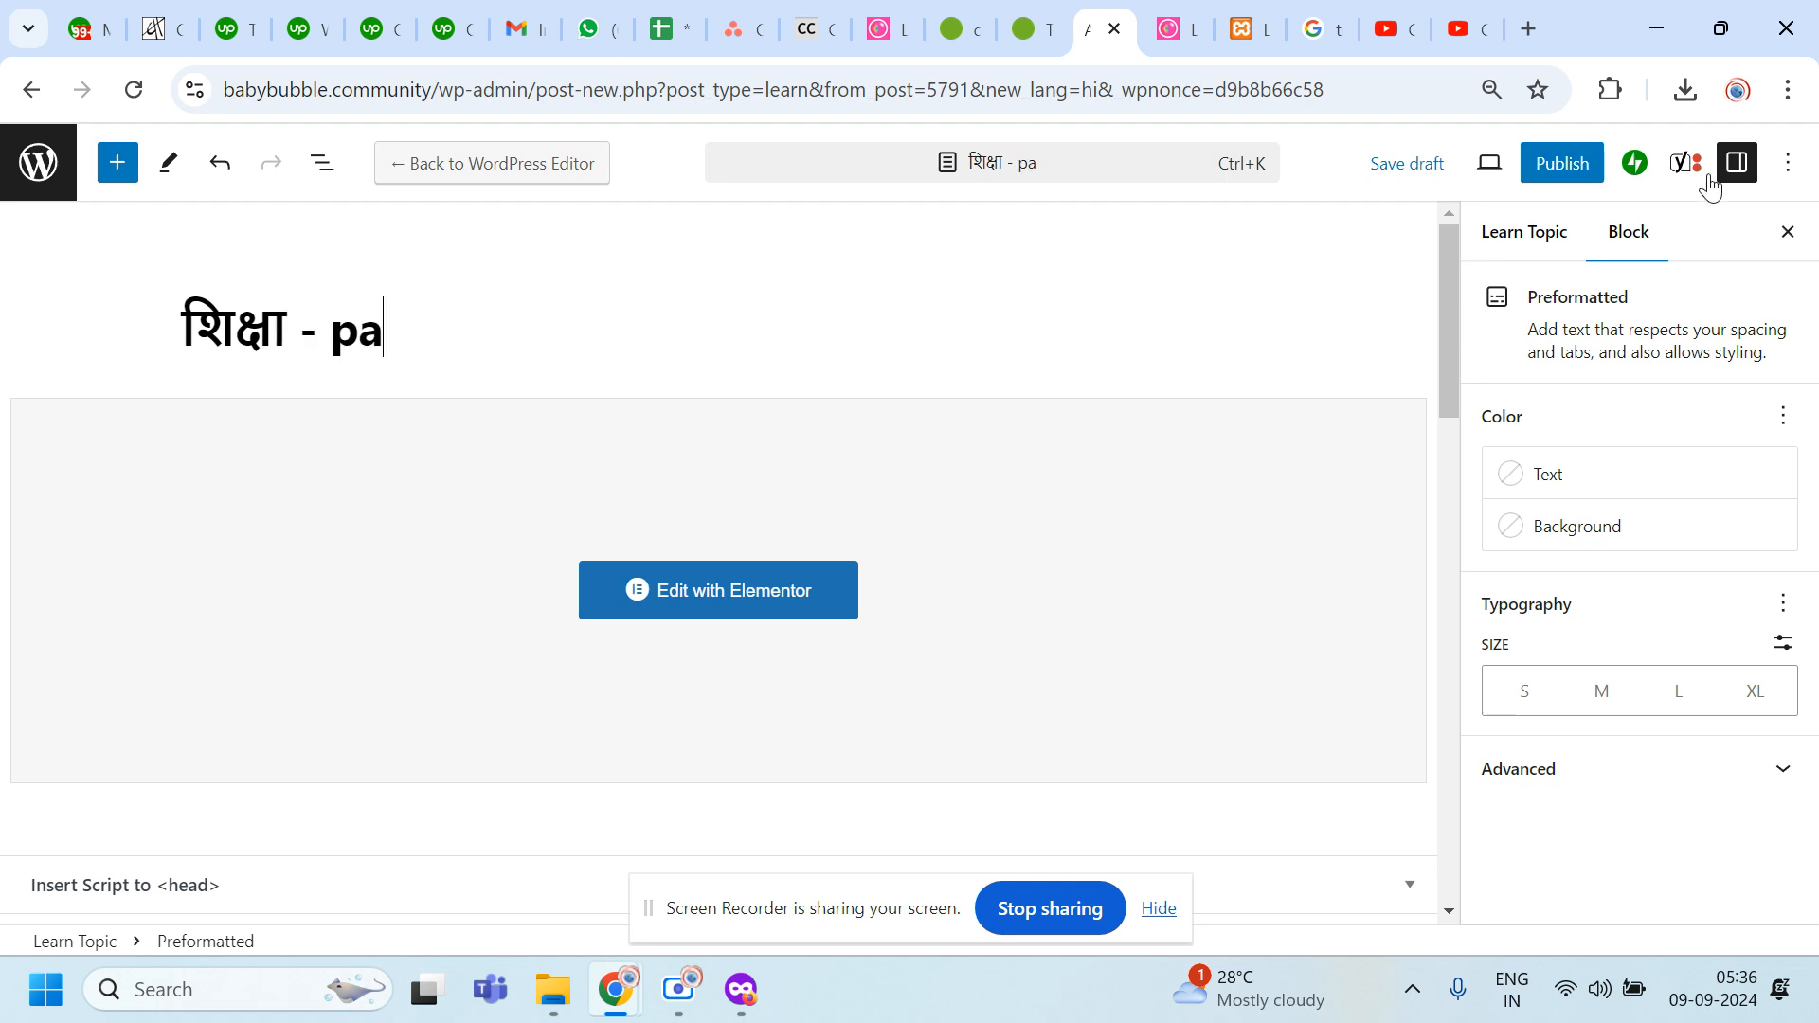
left_click(1545, 234)
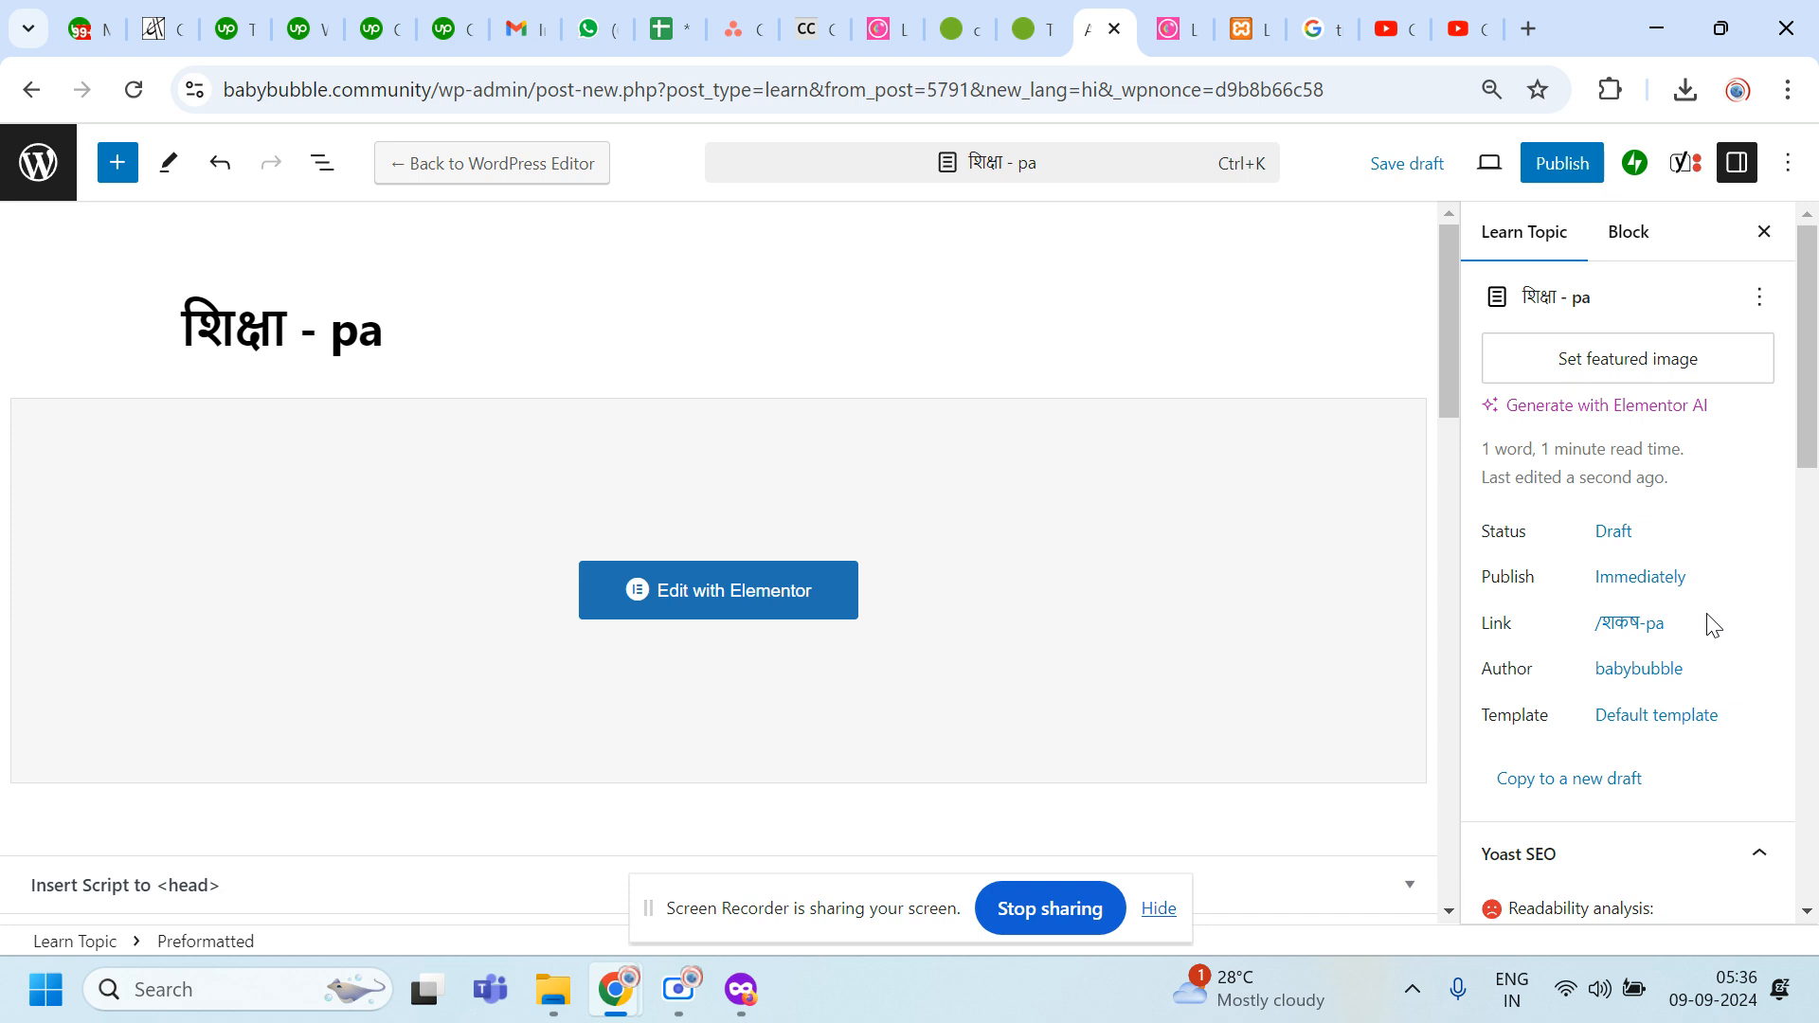
Step: Replace the whole title of the Hindi topic with "शिक्षा - Test post"
left_click(706, 341)
key("BackSpace")
key("BackSpace")
key("BackSpace")
key("BackSpace")
key("BackSpace")
key("BackSpace")
key("BackSpace")
key("BackSpace")
key("BackSpace")
key("BackSpace")
key("BackSpace")
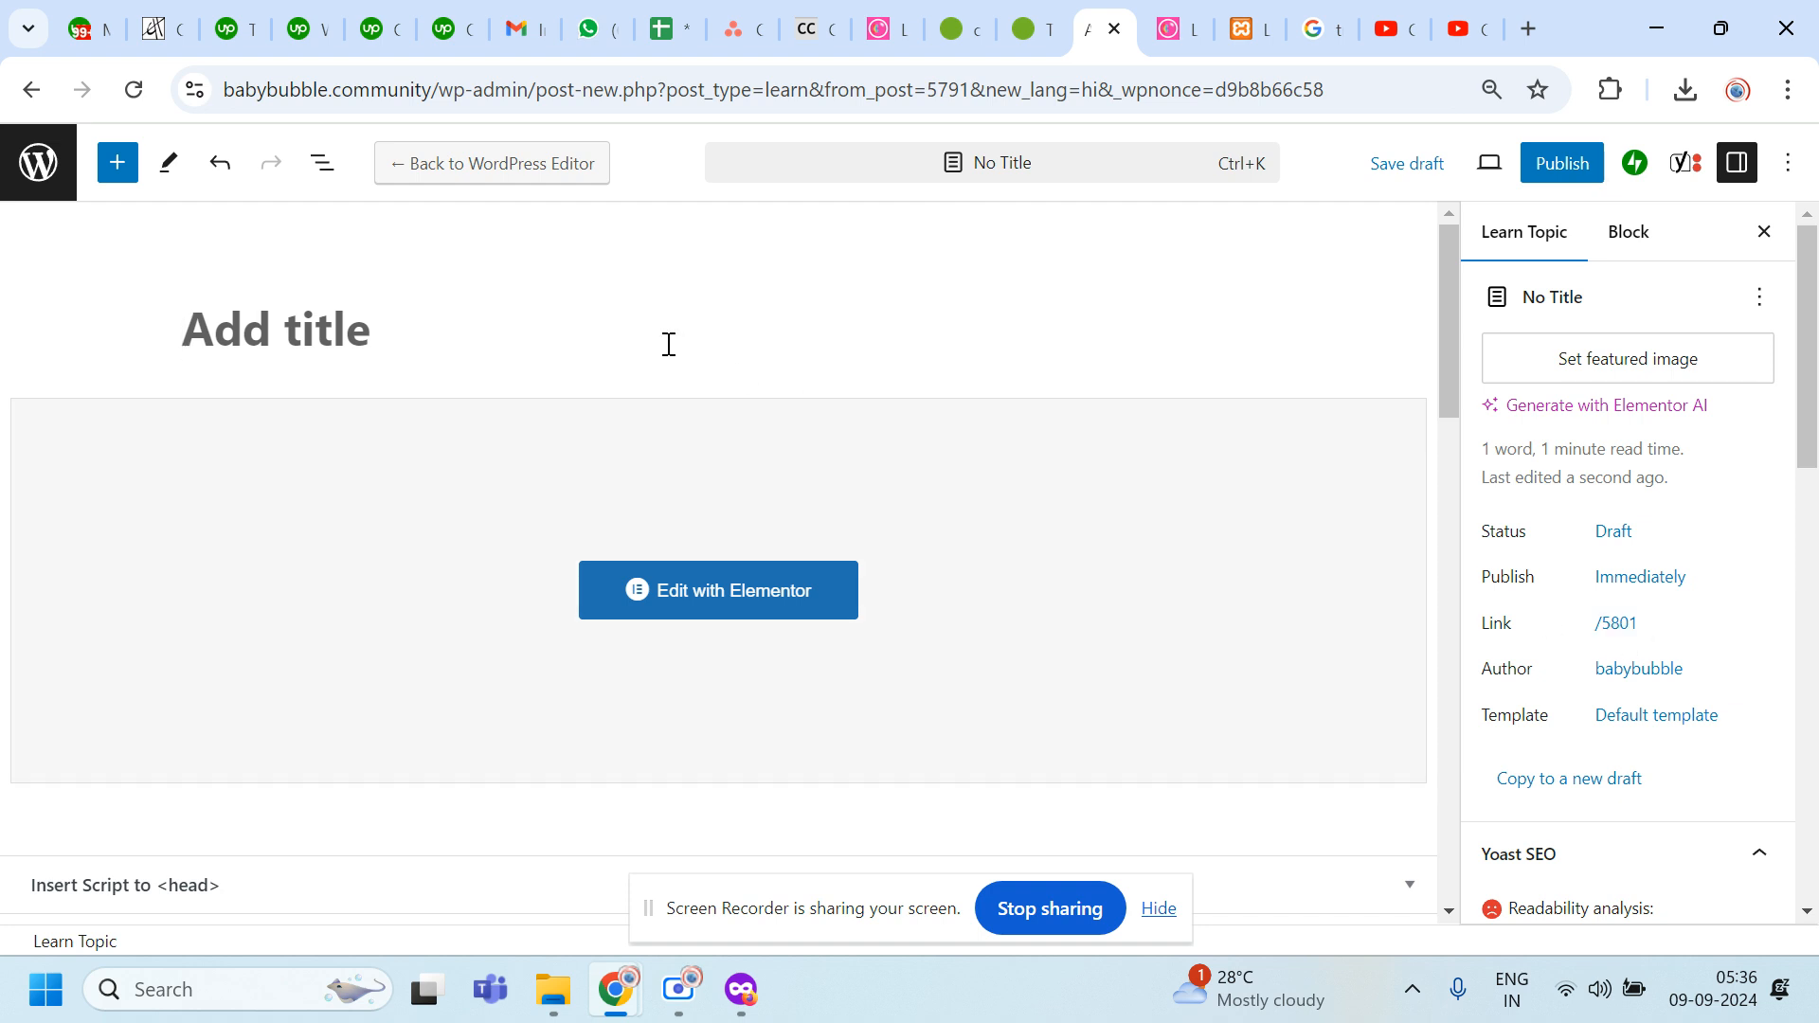
type("शिक्षा")
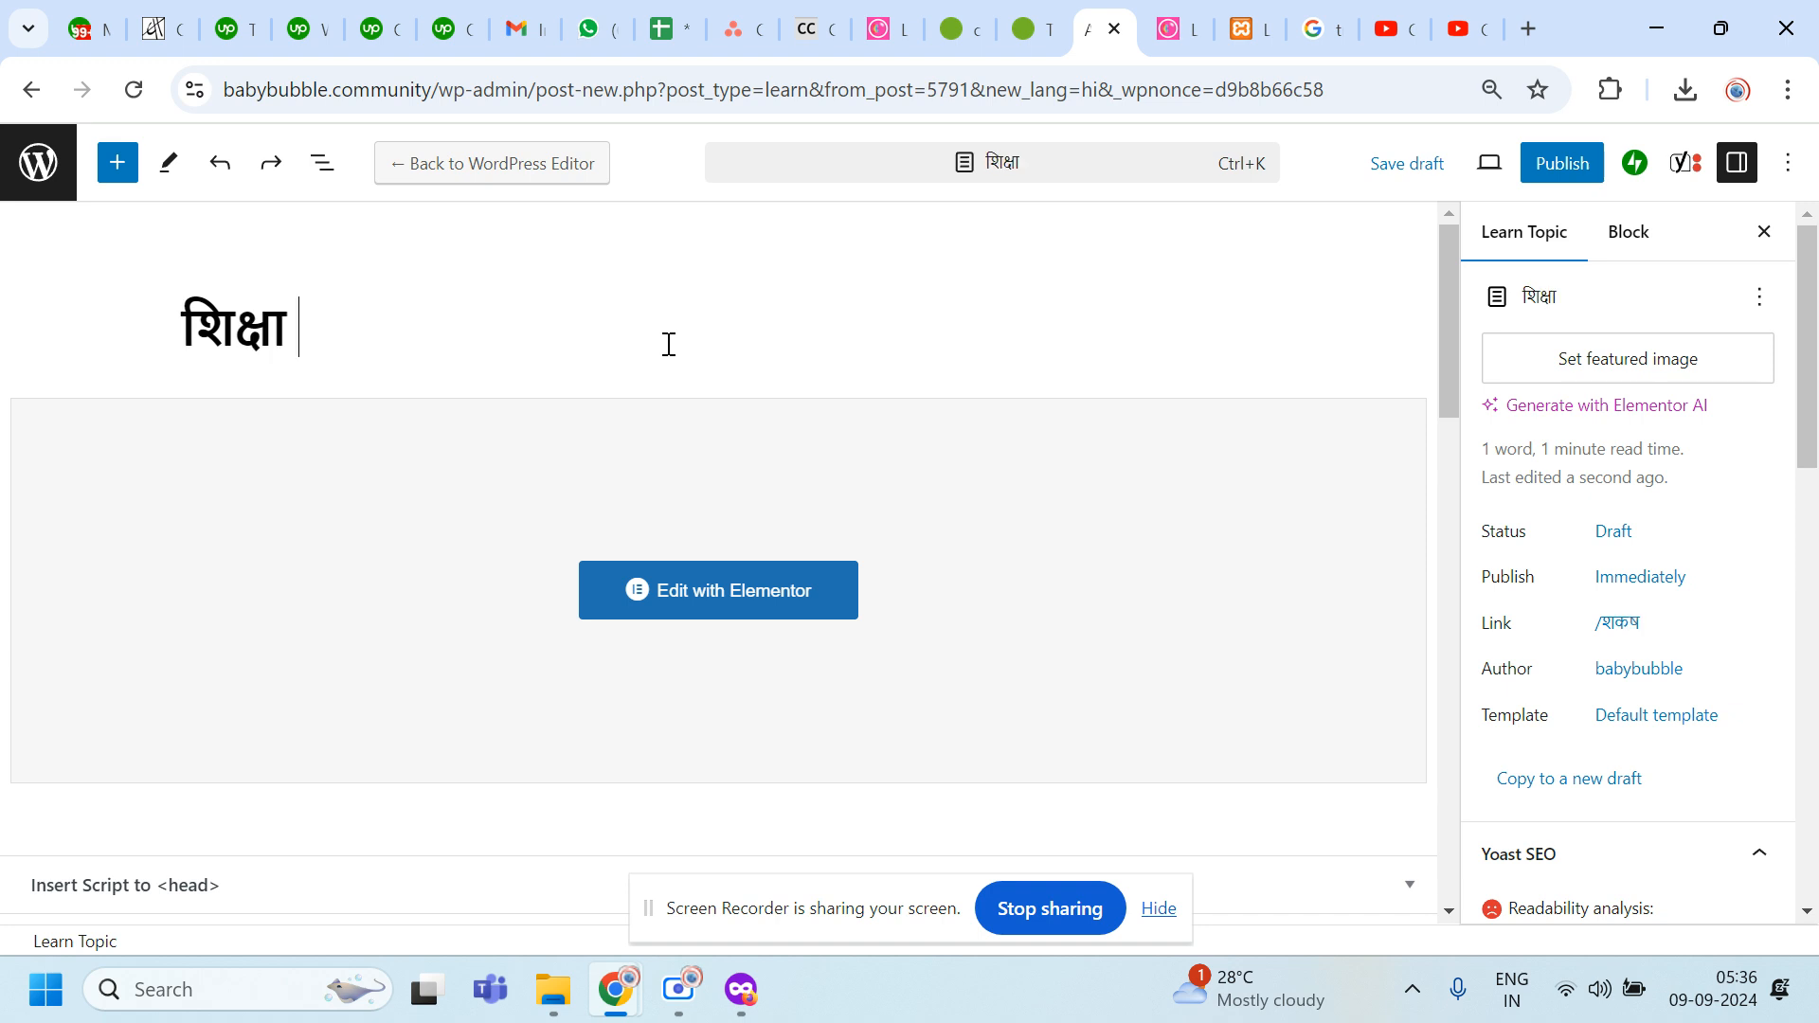
type(" - Test post")
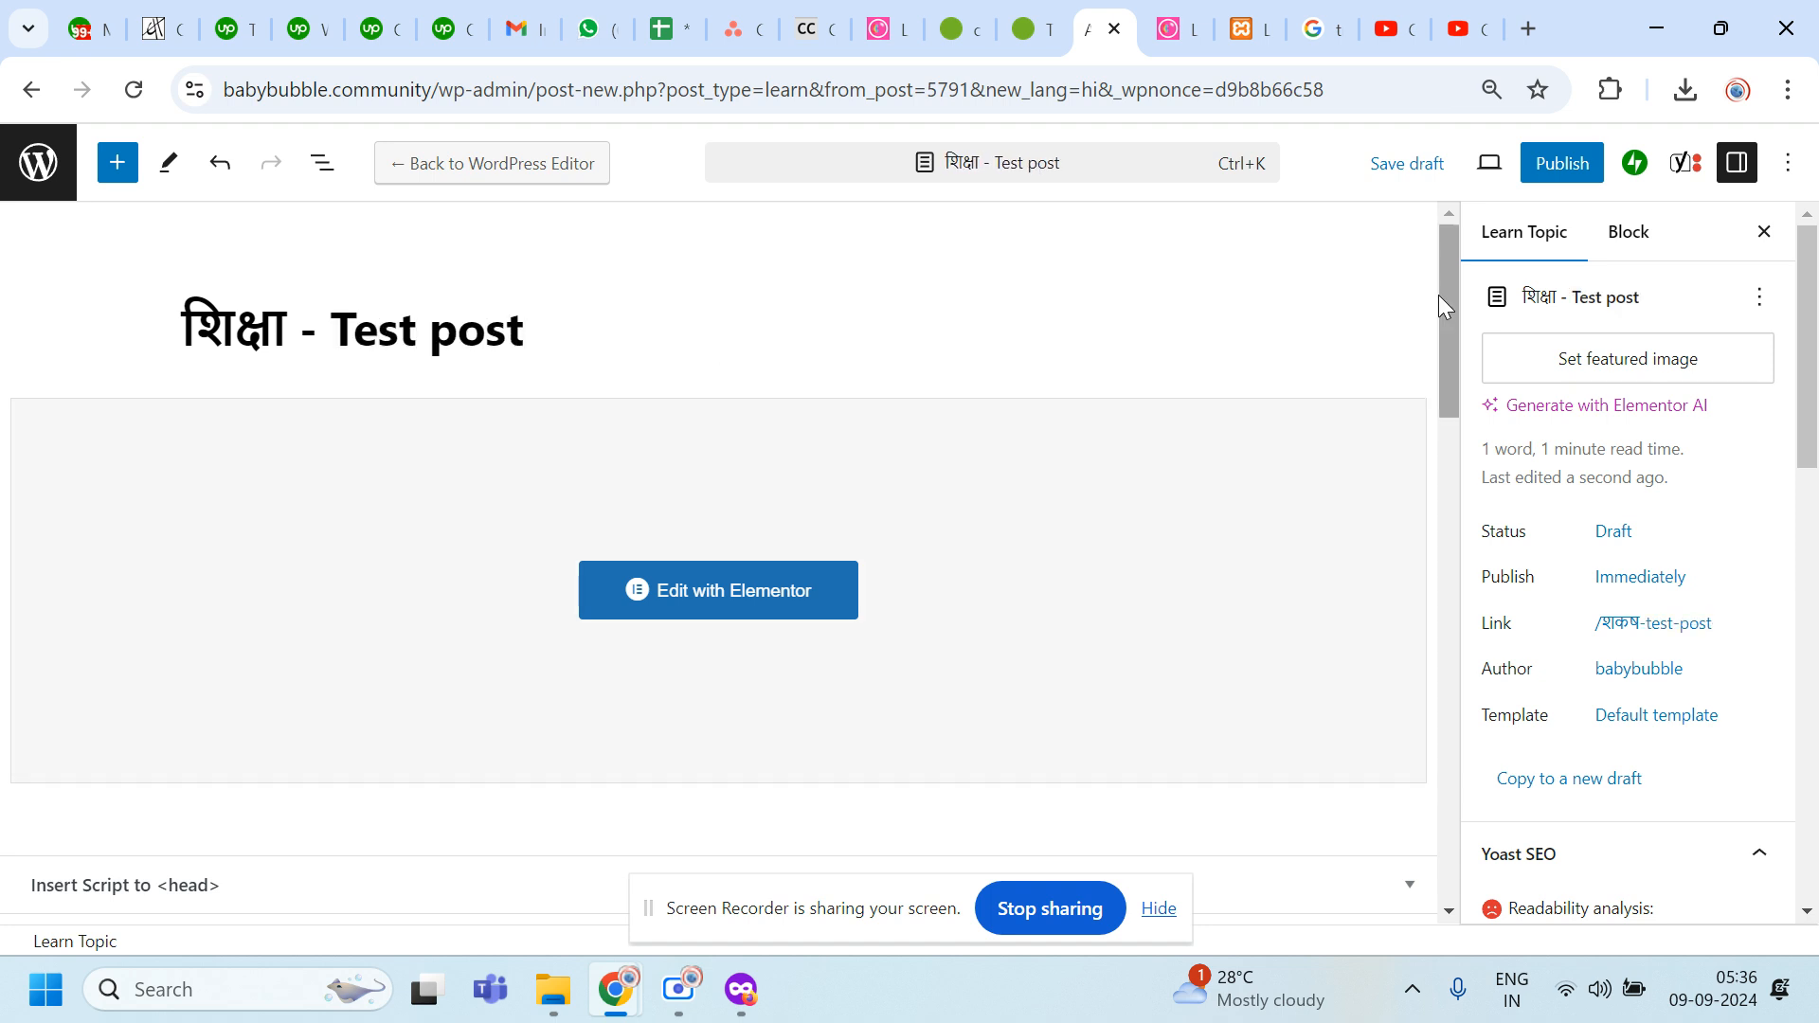
Step: Publish the Hindi learn topic and close the publishing confirmation
left_click(1572, 173)
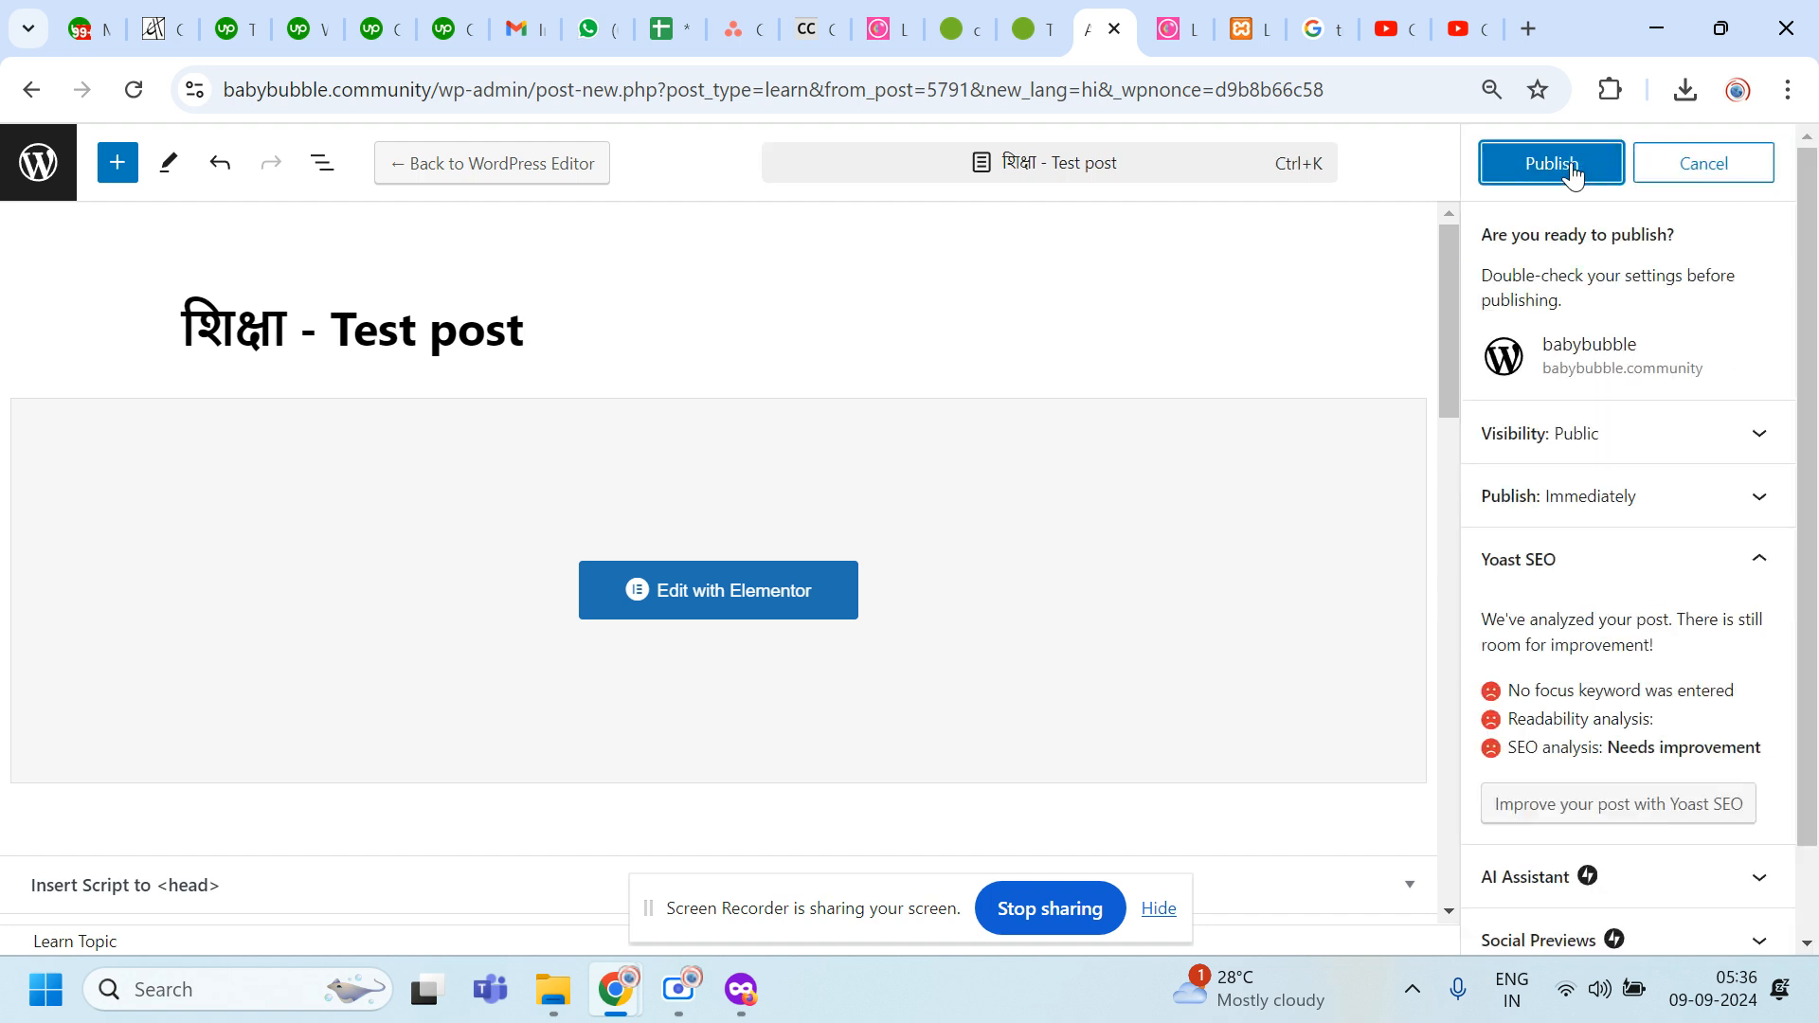
left_click(1573, 171)
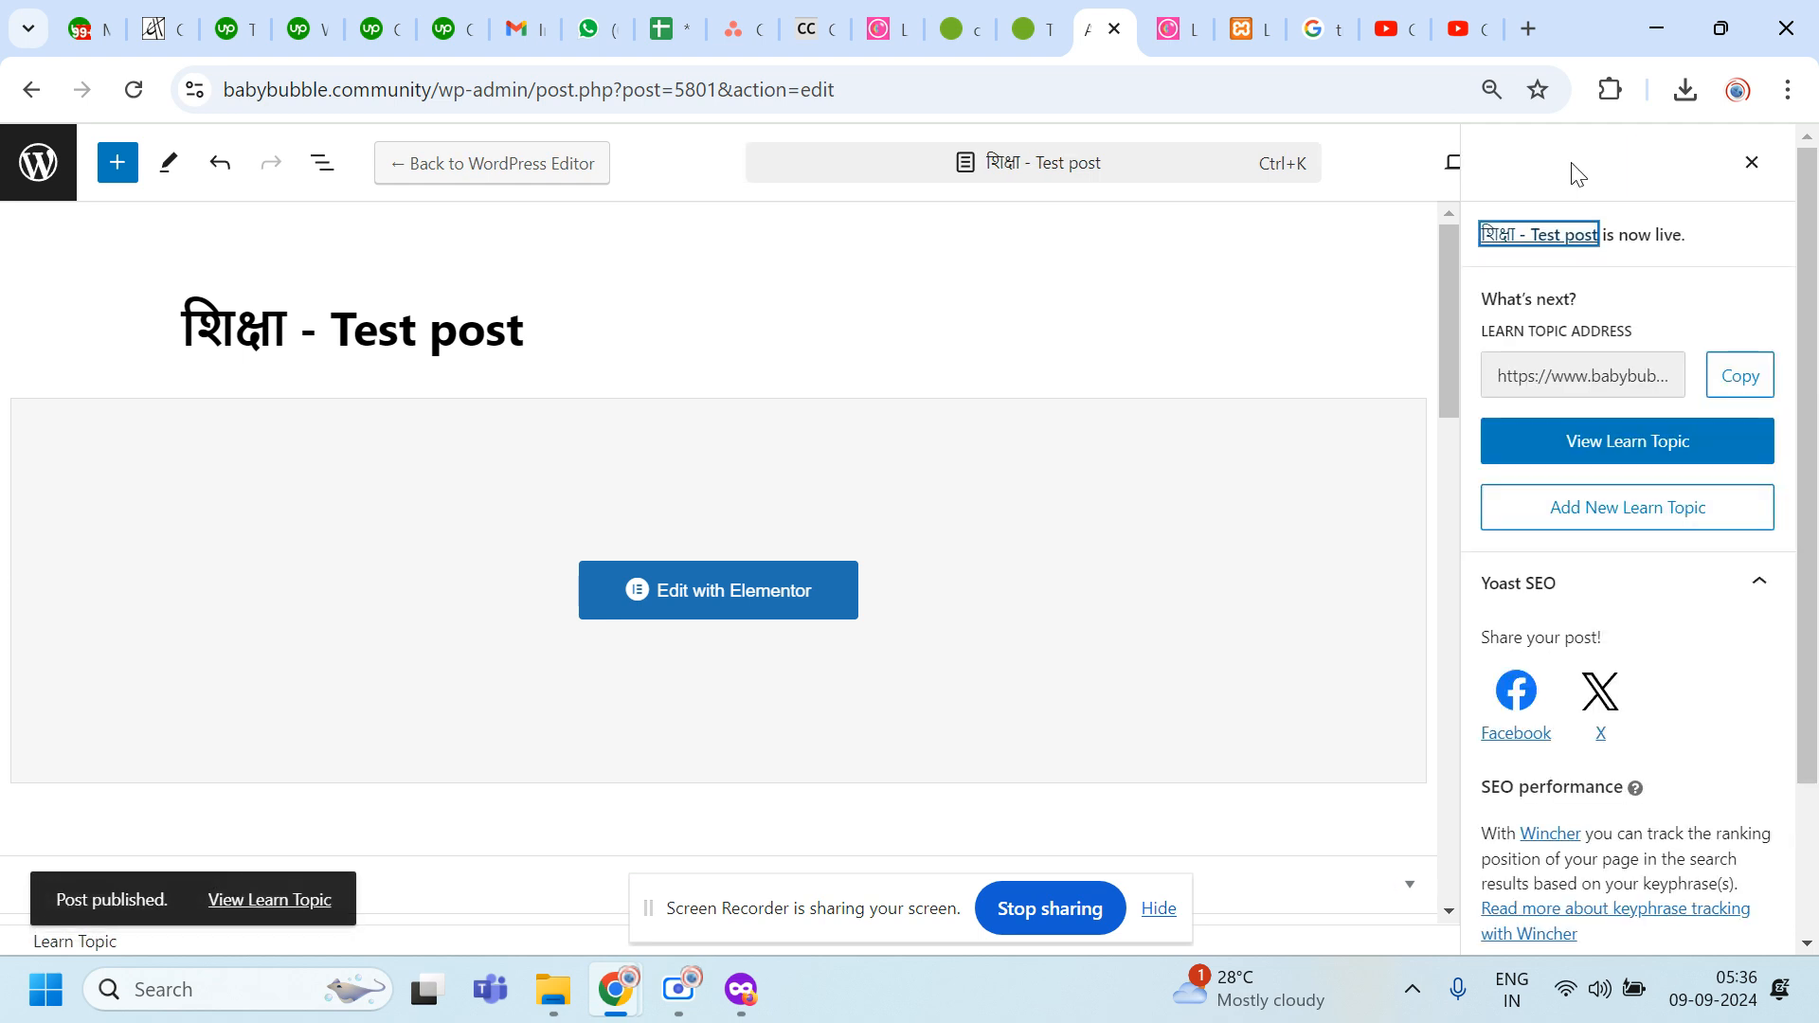
left_click(1754, 159)
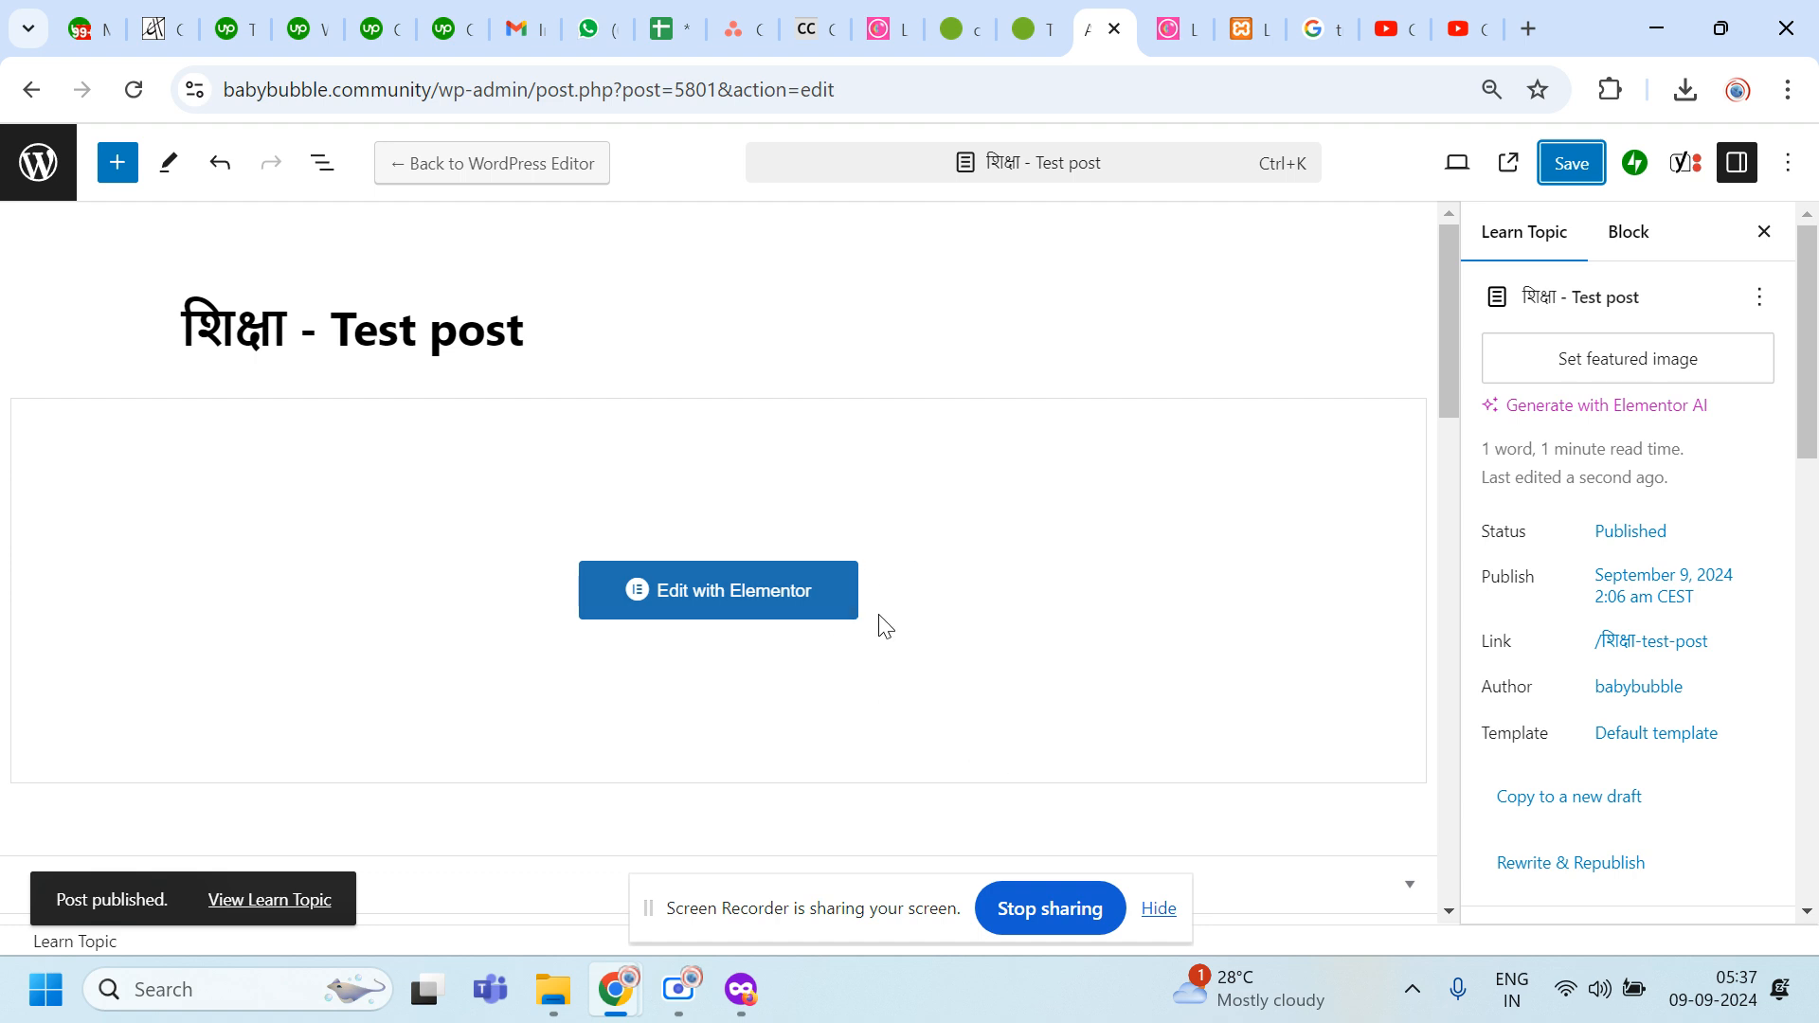
Step: Open the Hindi topic in the Elementor editor and glance at the published English learn test page
left_click(776, 604)
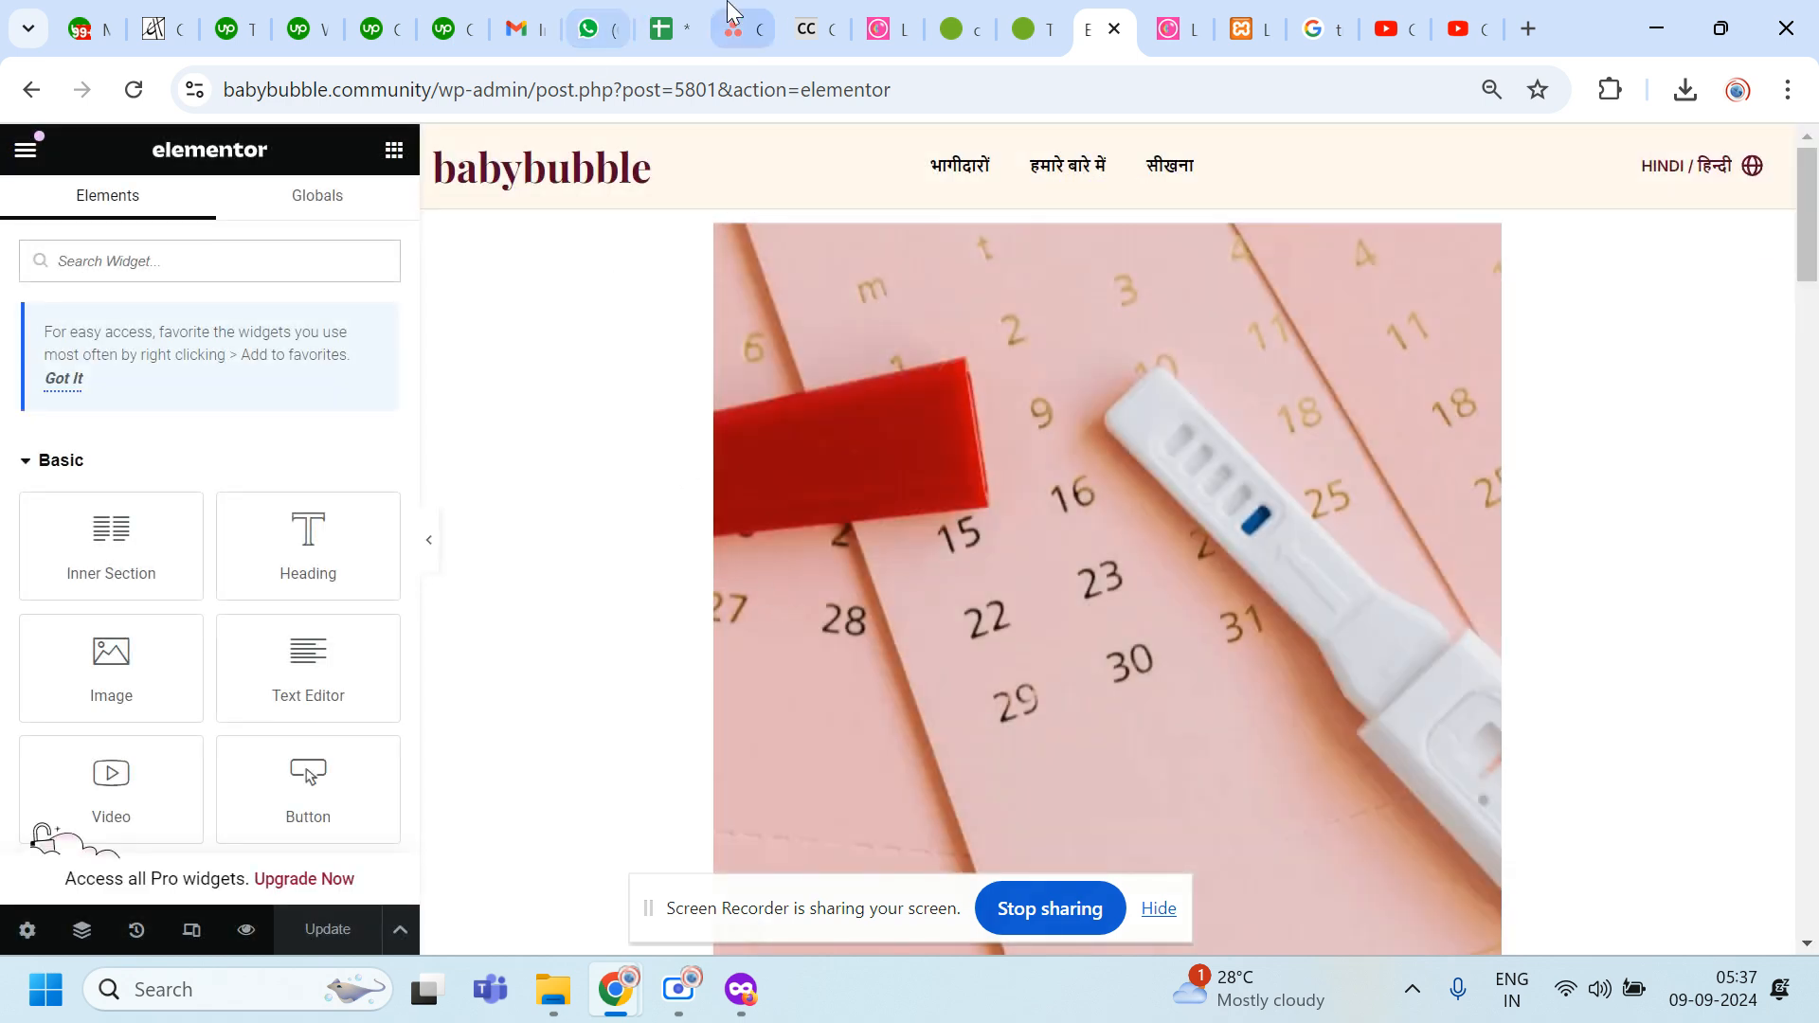
left_click(1194, 11)
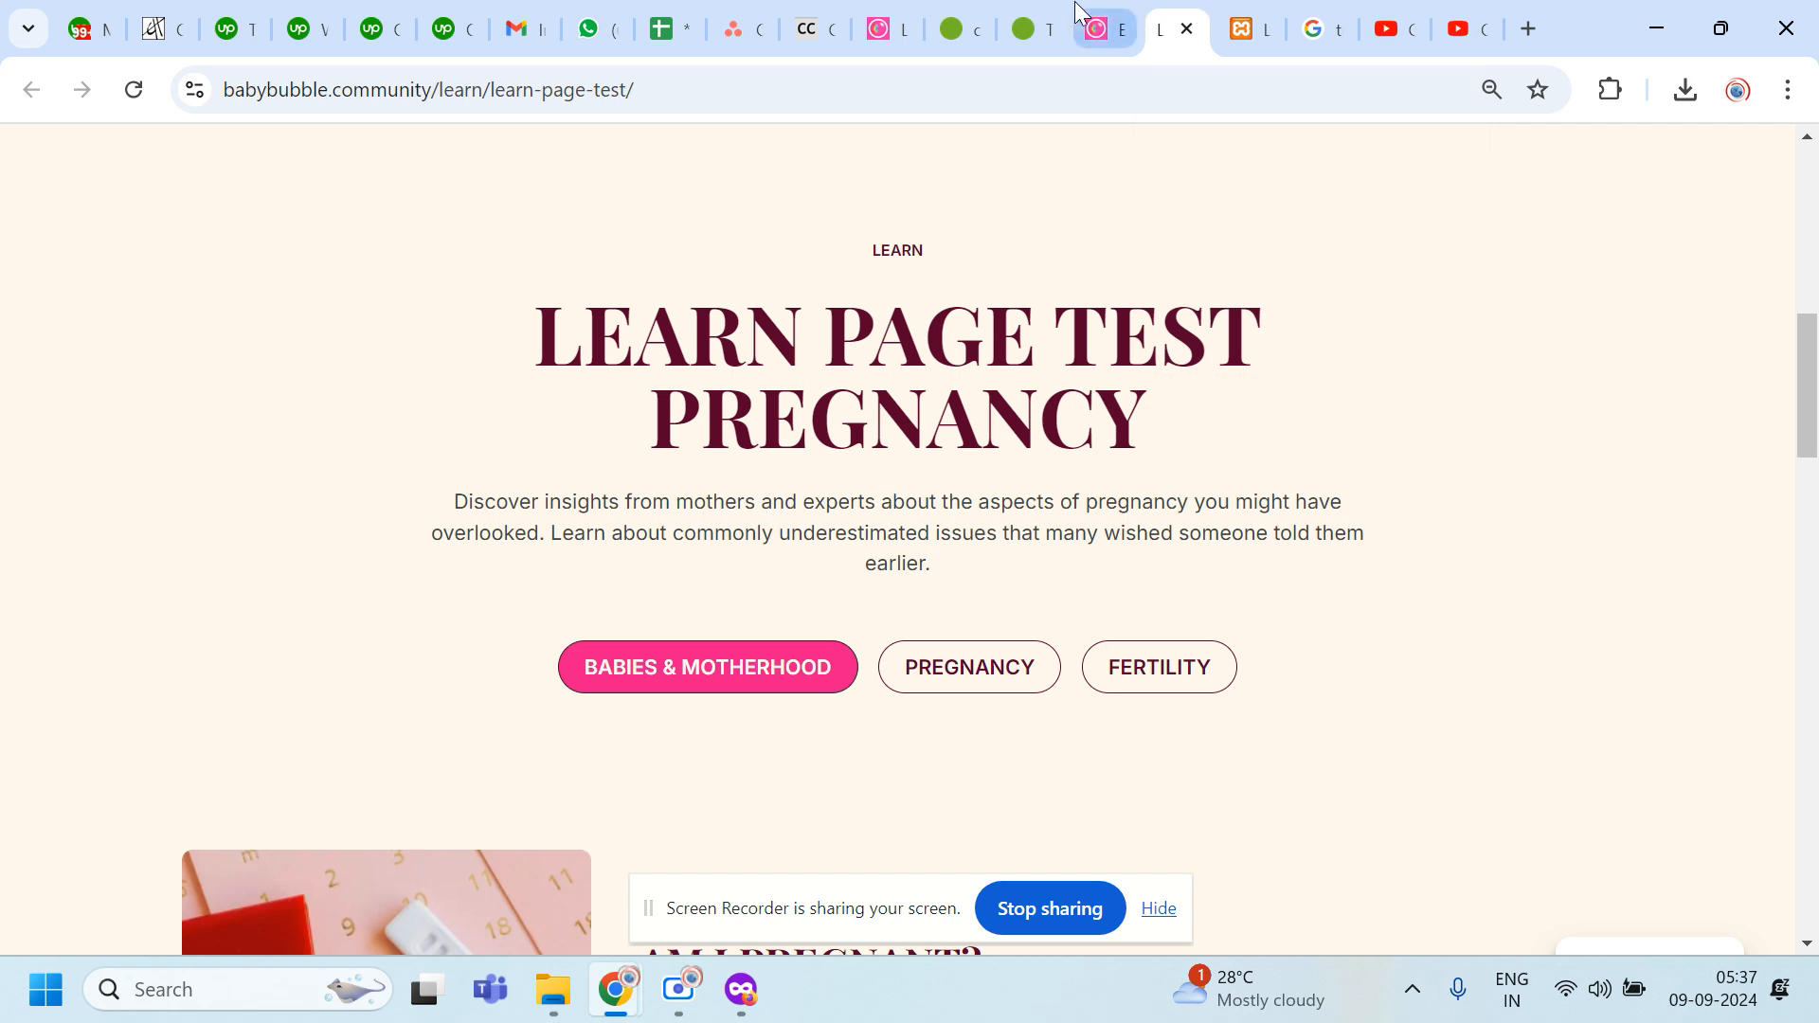
left_click(1099, 28)
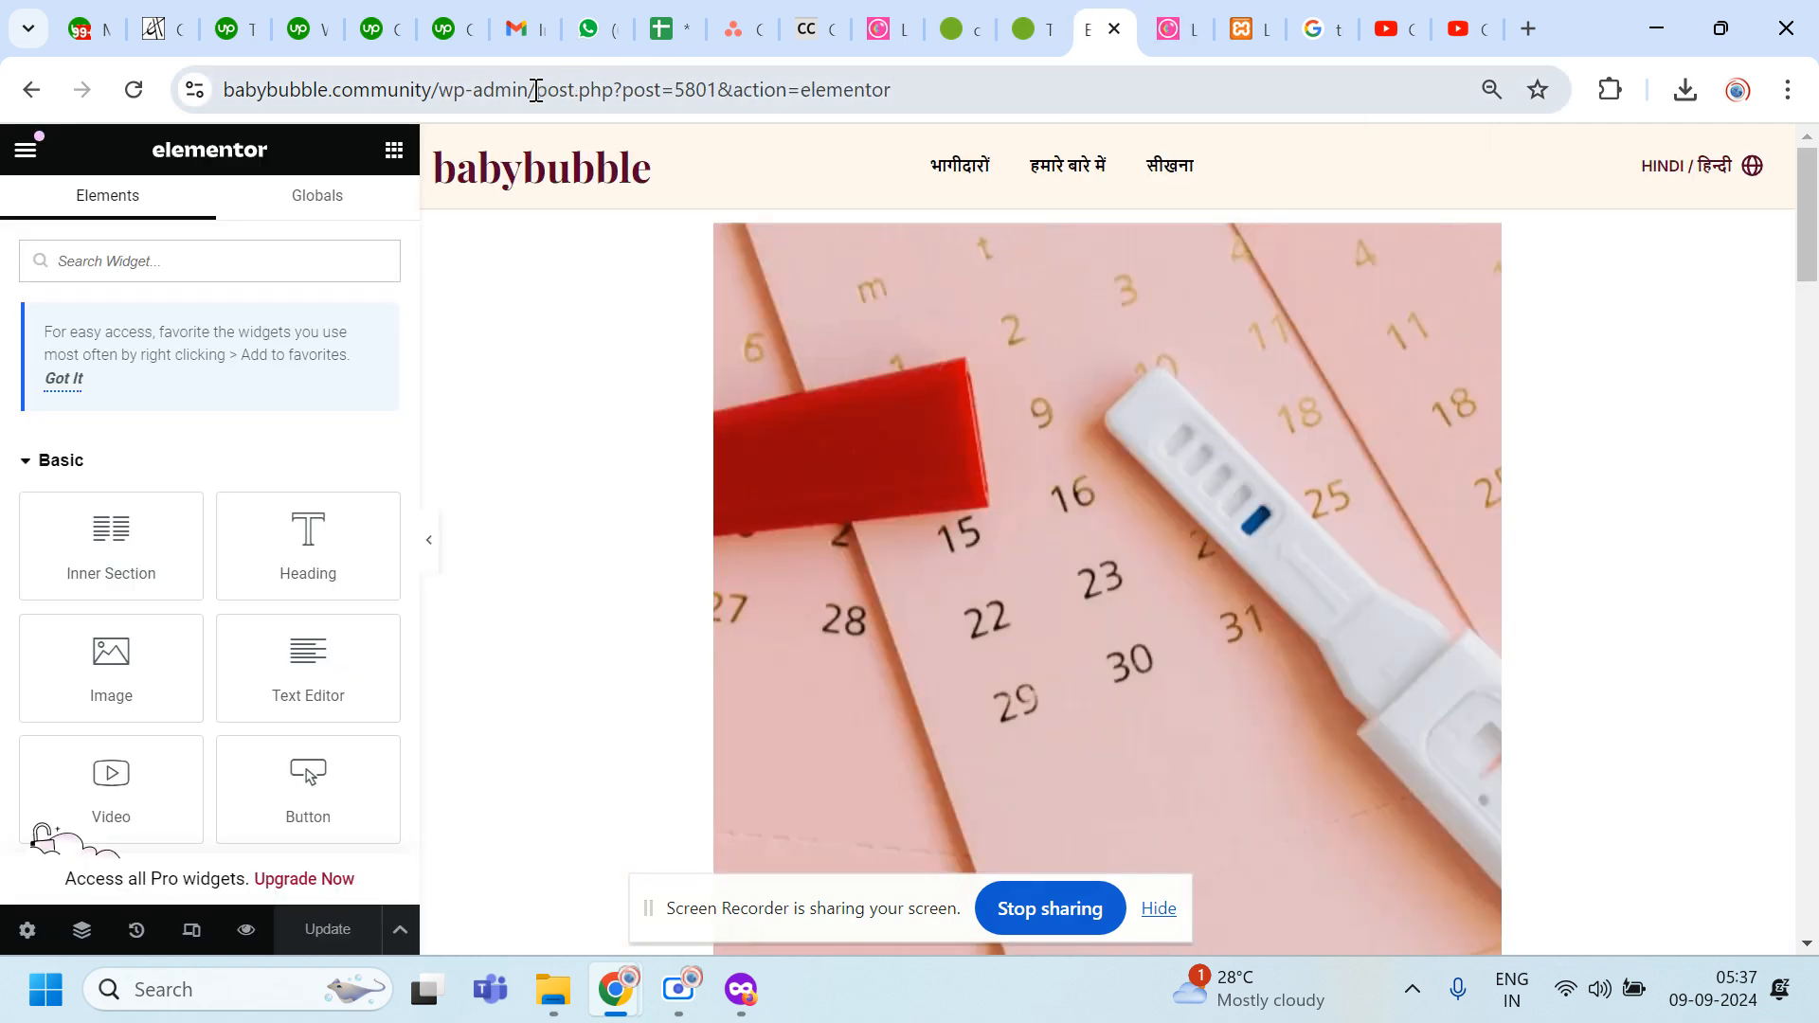
Step: Open the site's wp-admin in a new tab beside the Elementor one and show the list of all learn topics
left_click_drag(532, 86, 81, 55)
key("ctrl+c")
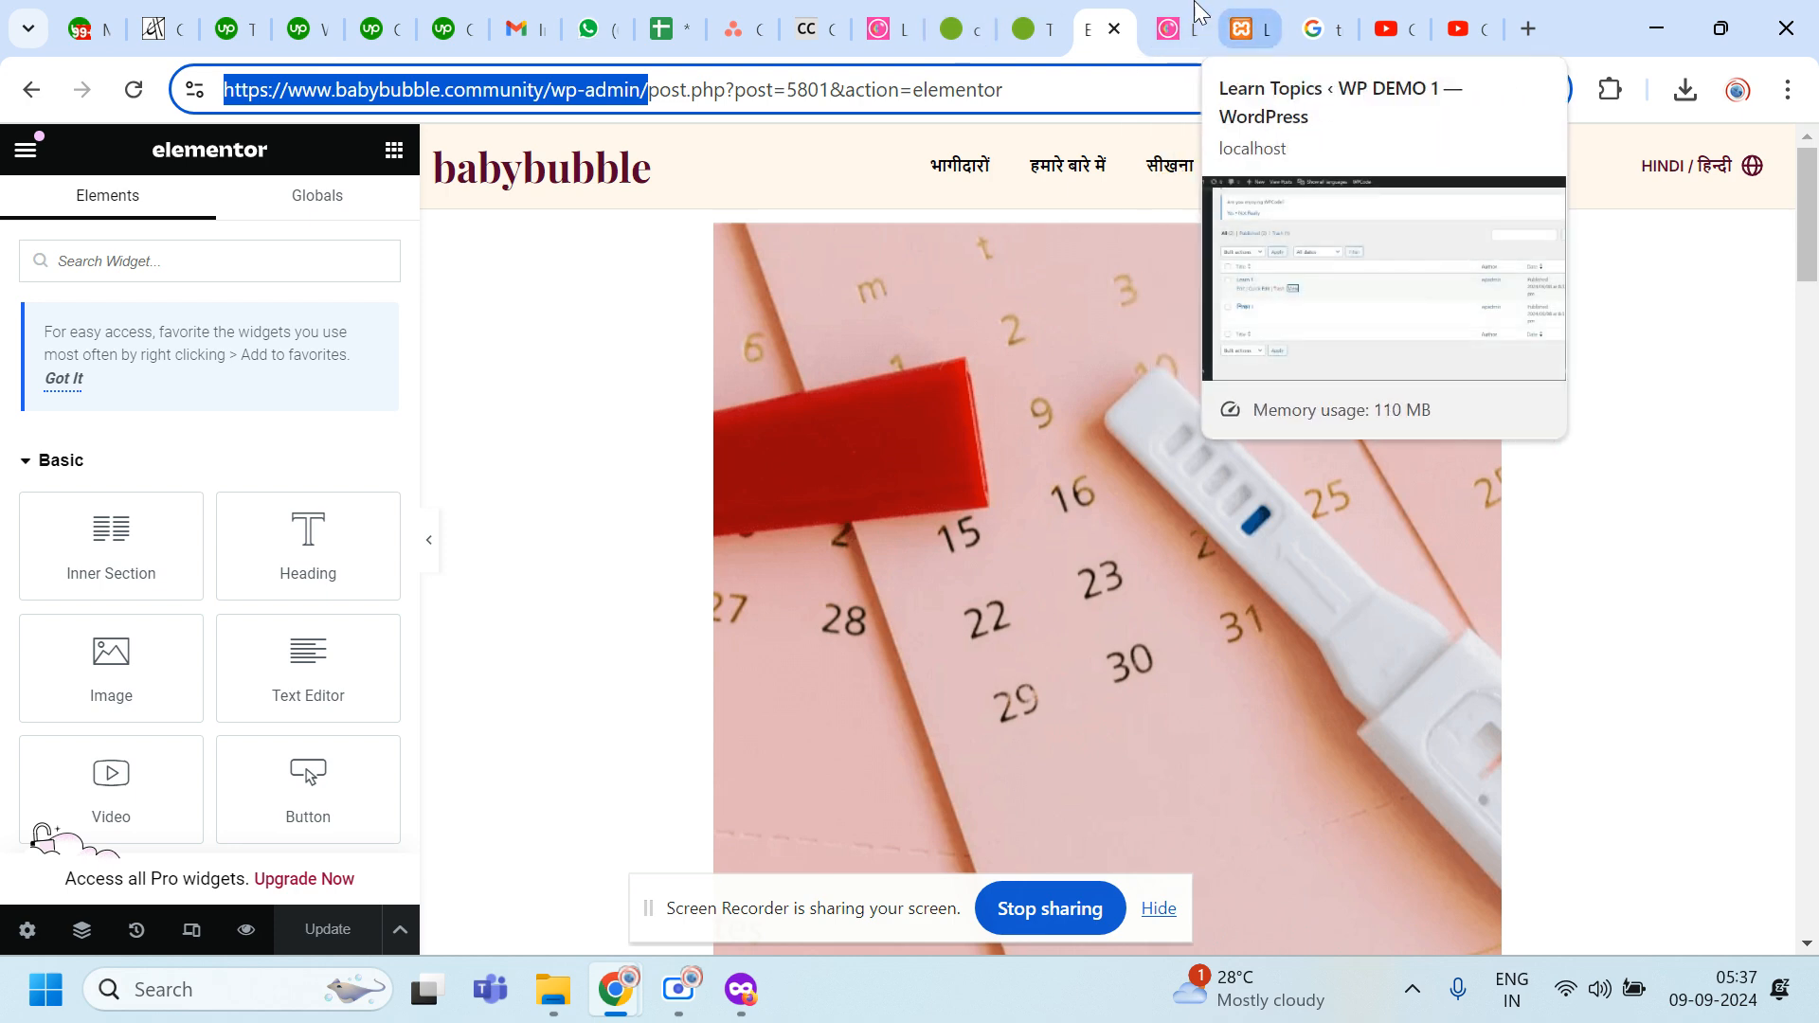
left_click(1528, 29)
key("ctrl+v")
key("Return")
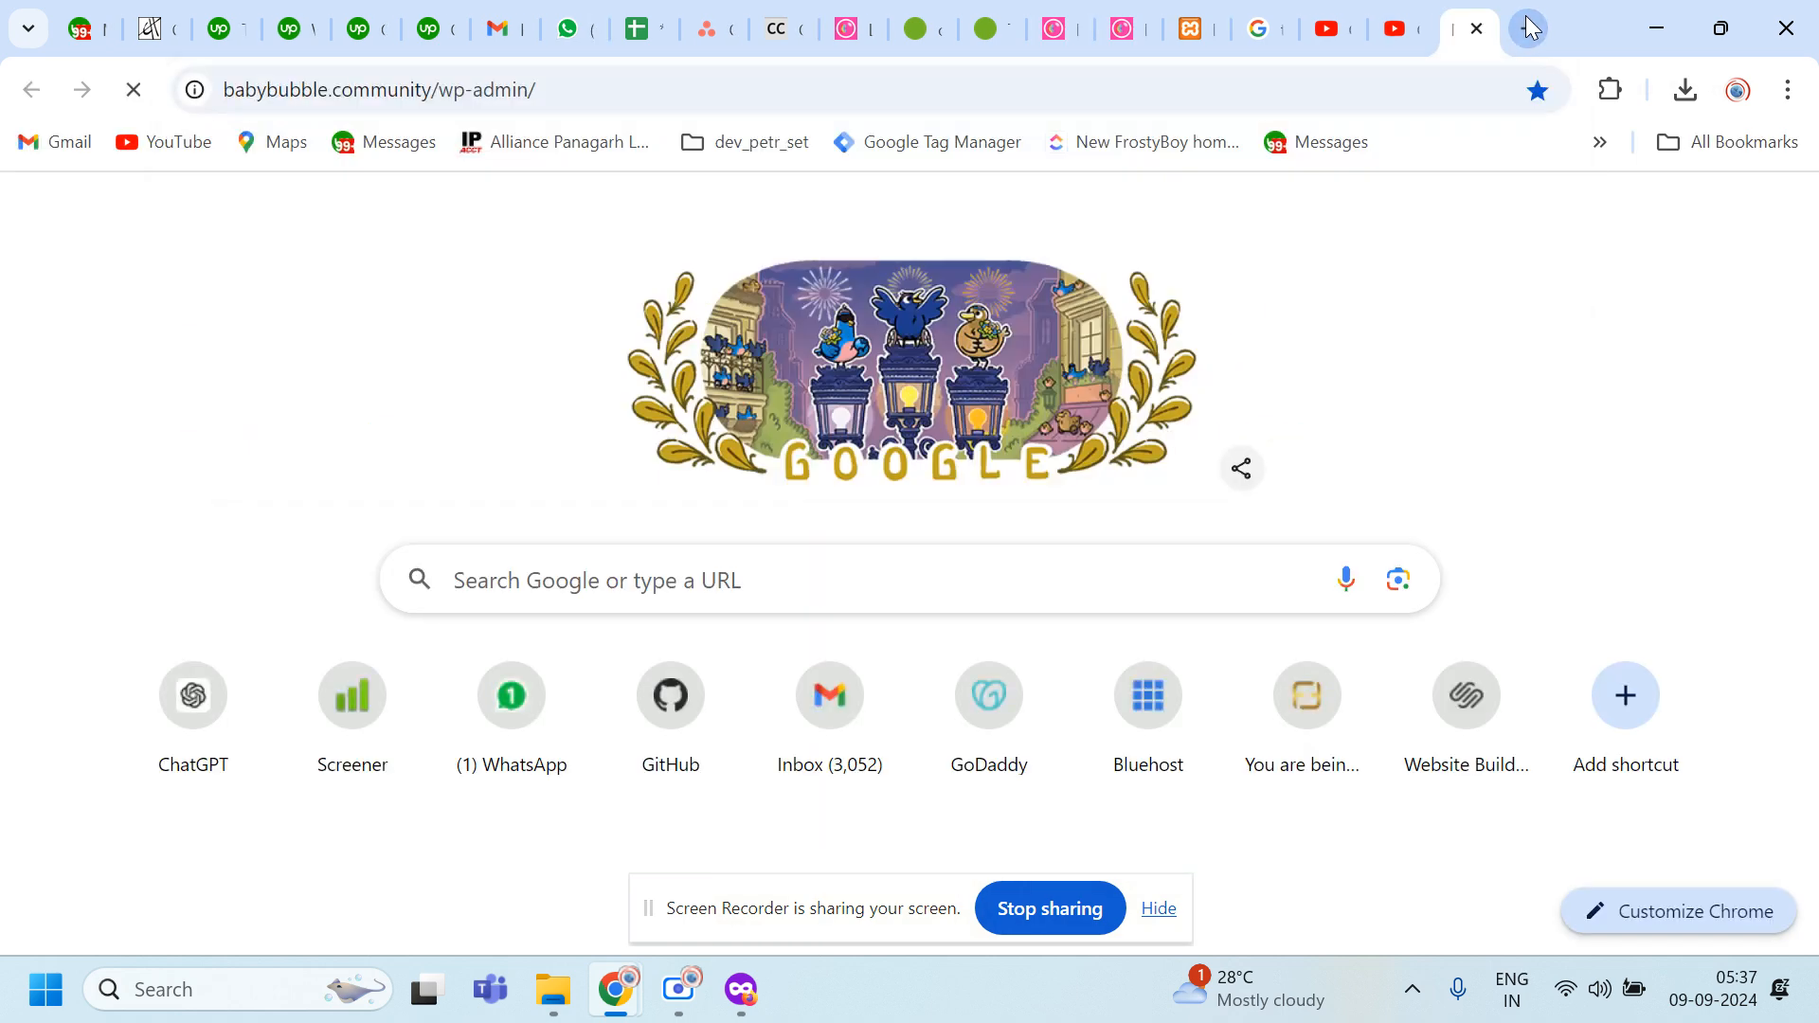
left_click_drag(1464, 15, 1050, 12)
left_click(75, 530)
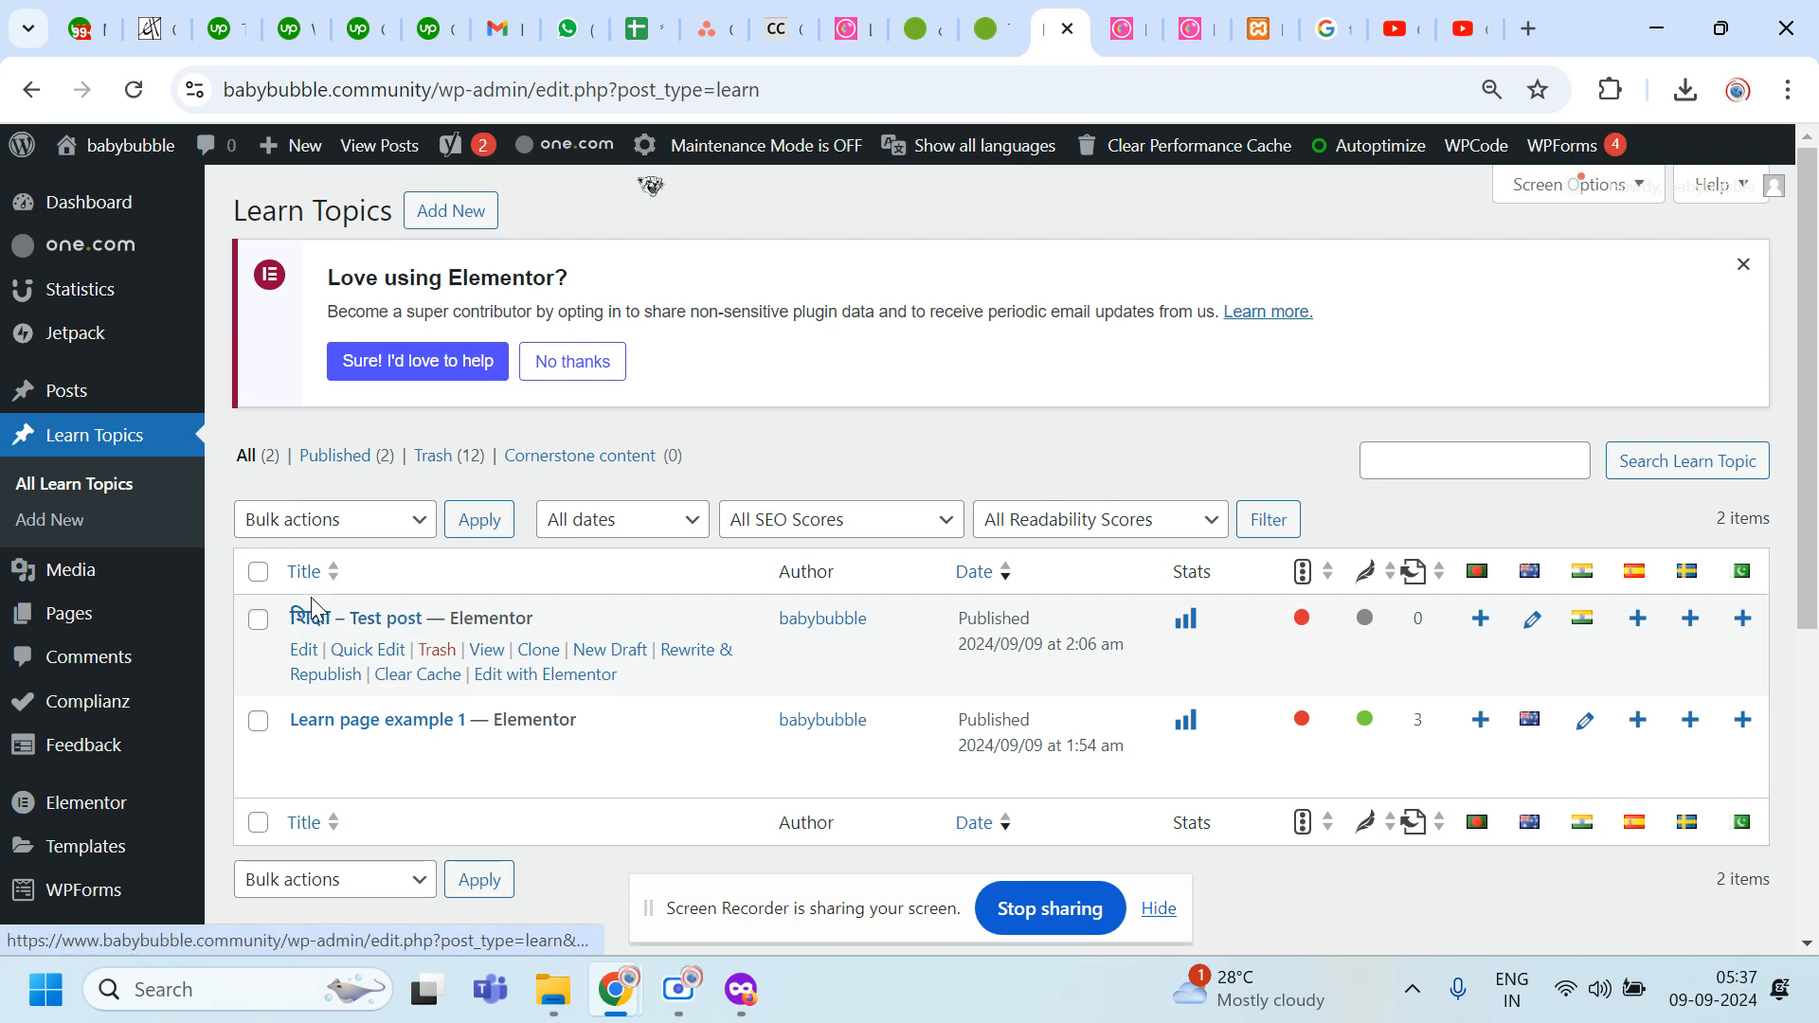
Step: View the Hindi test post's quick edit settings without changing them and open its block editor in a new tab
left_click(354, 654)
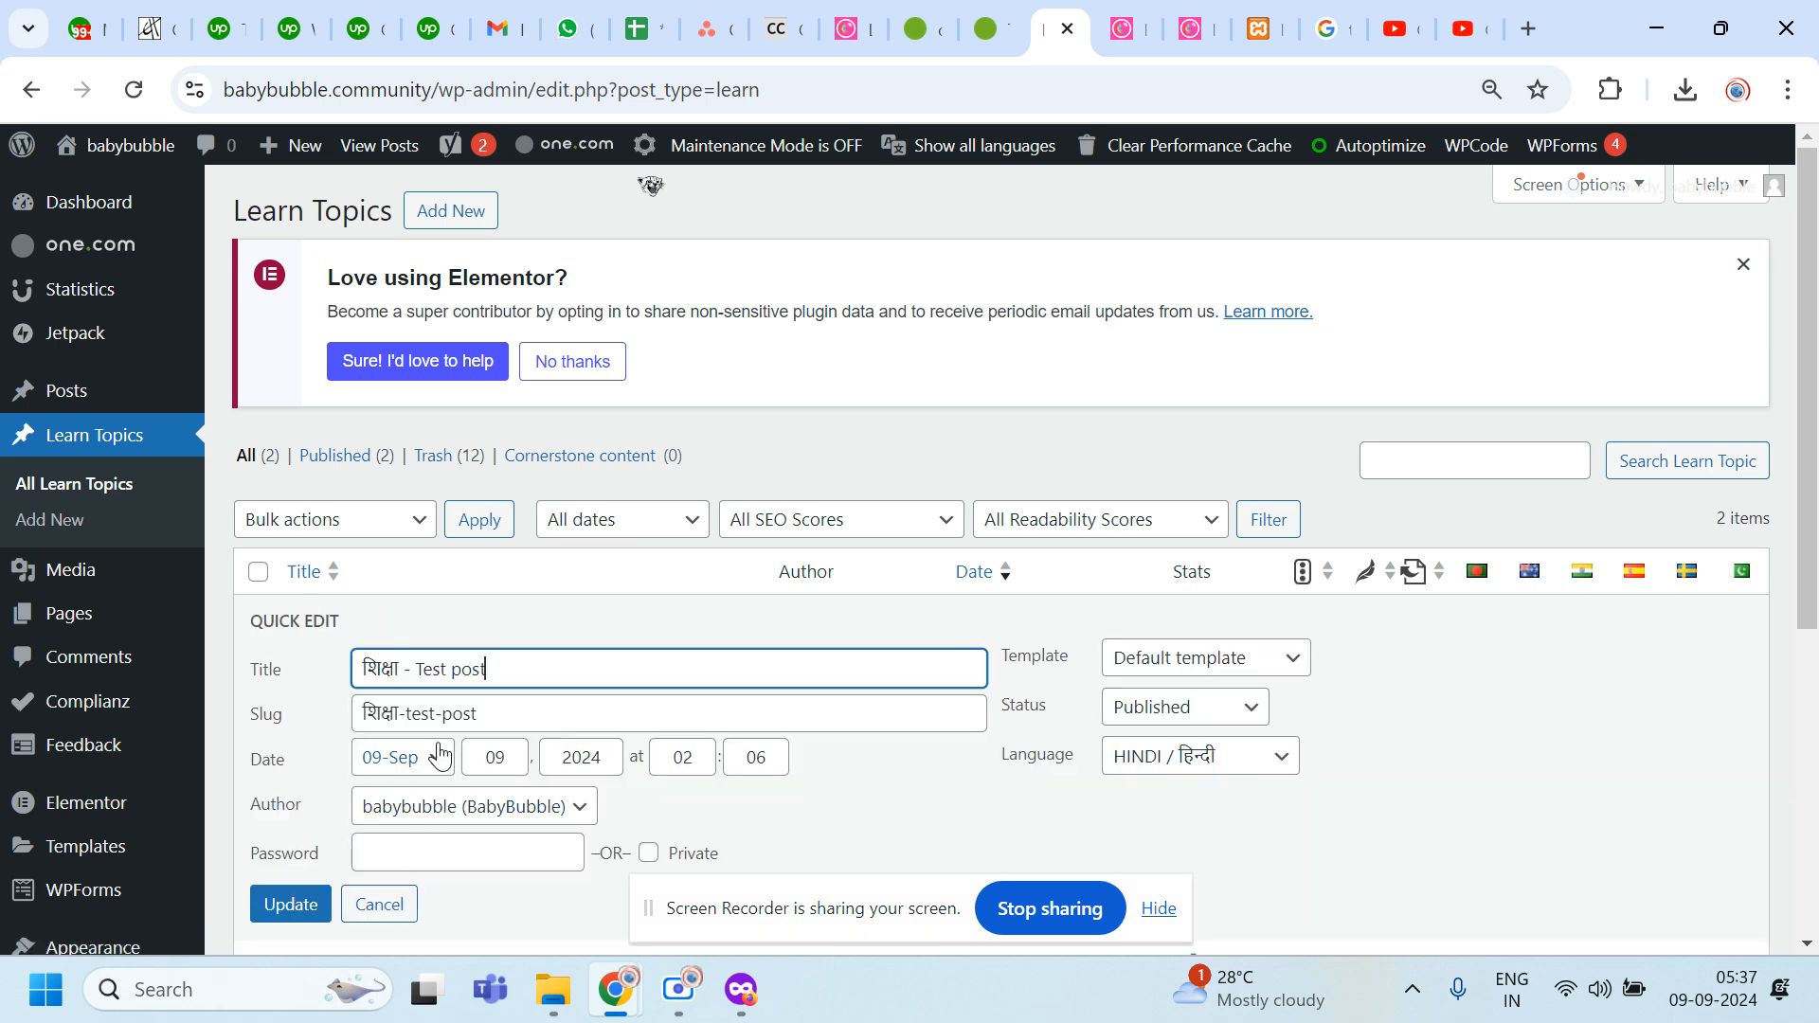
left_click(379, 904)
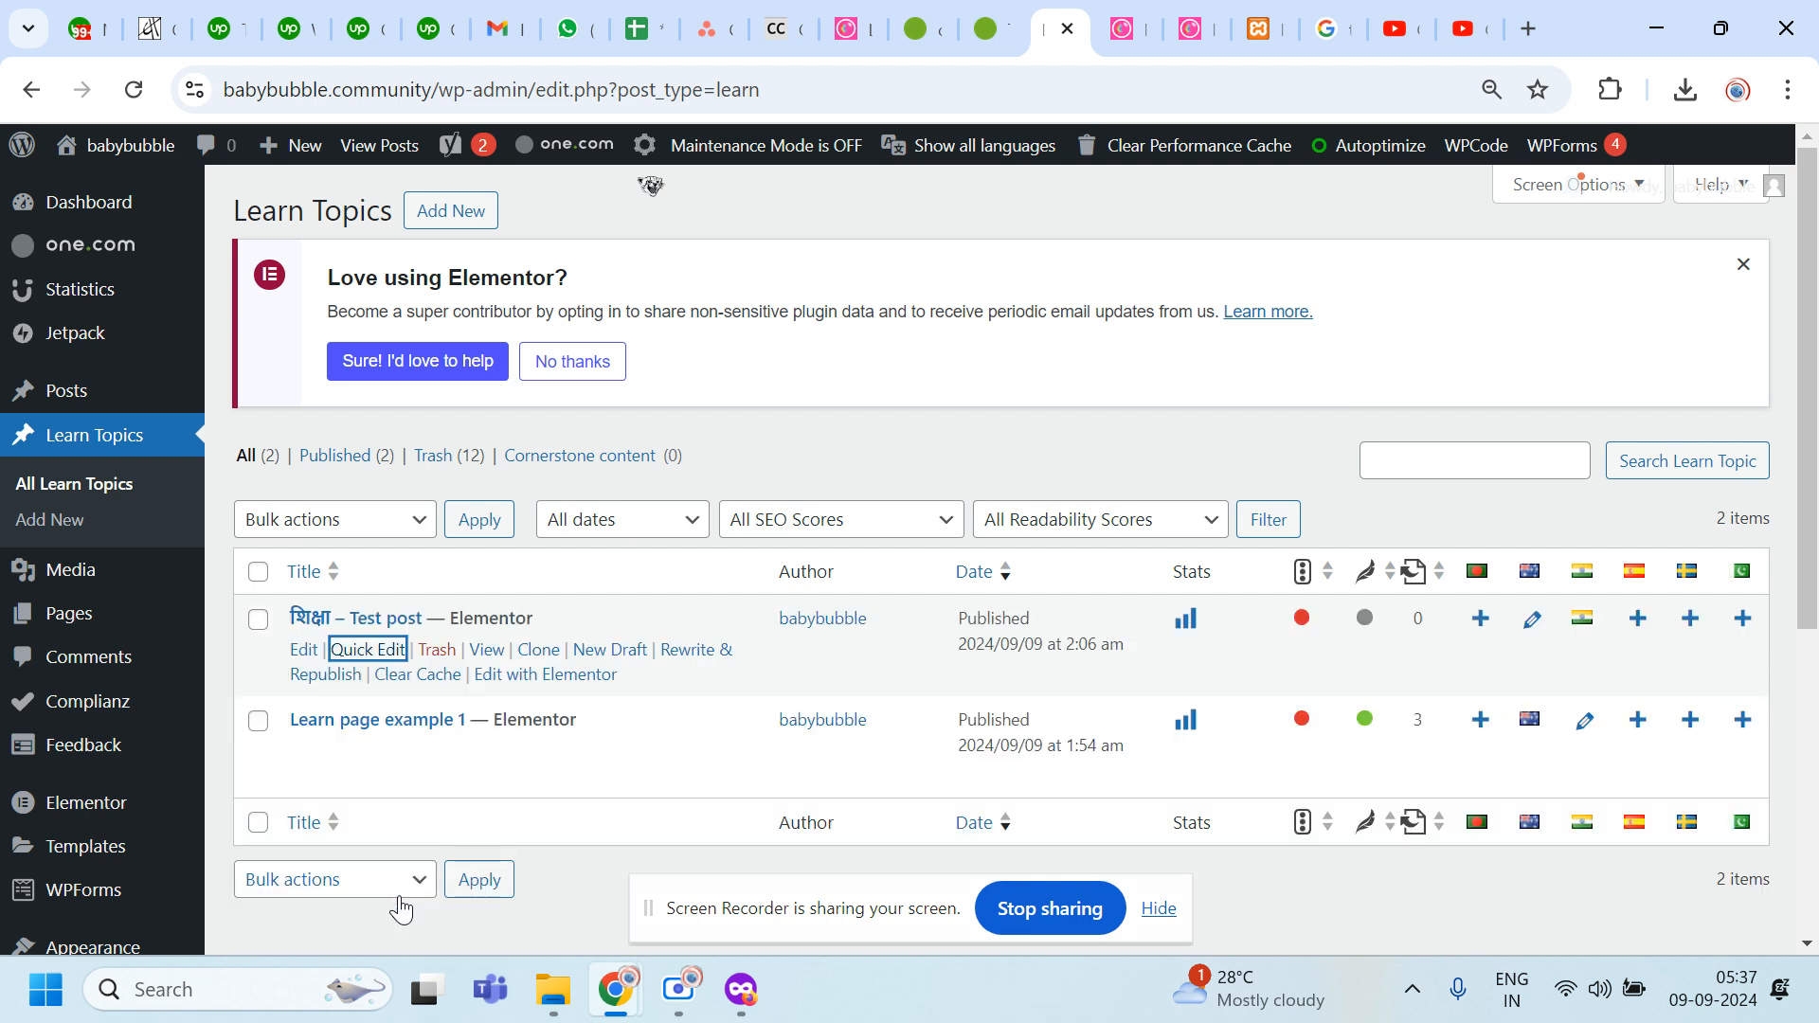
right_click(314, 658)
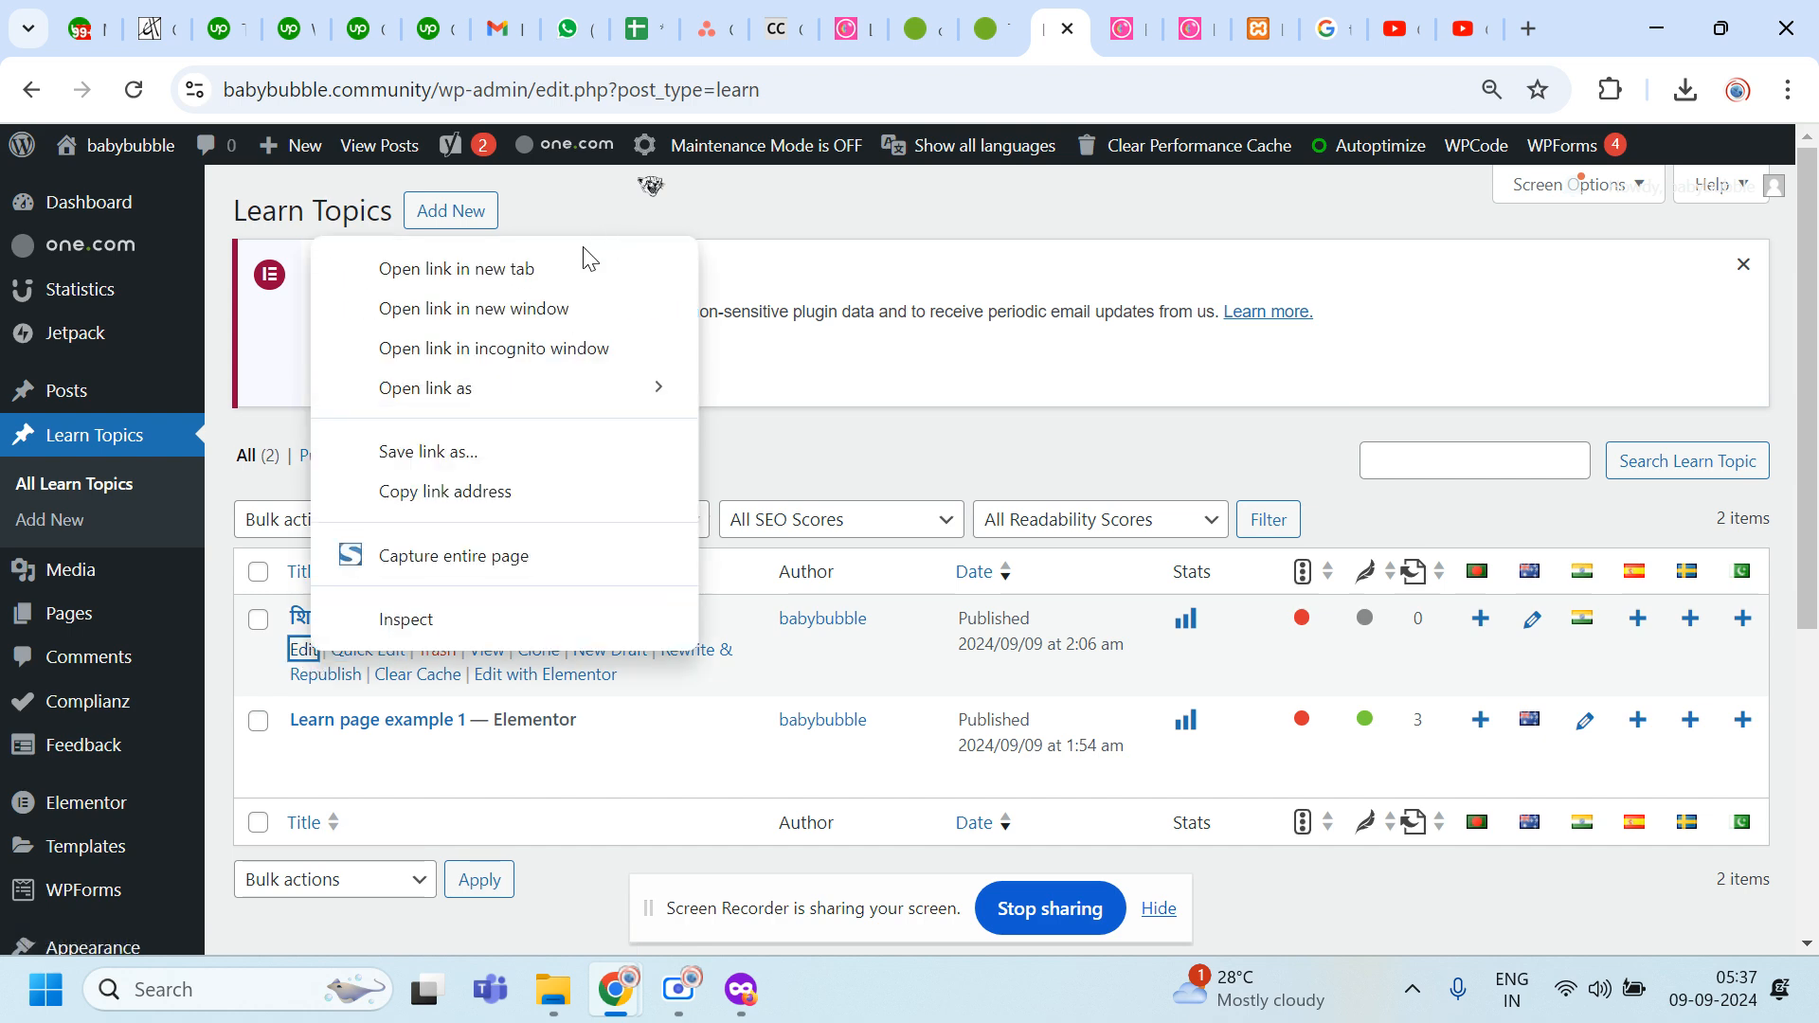
left_click(565, 266)
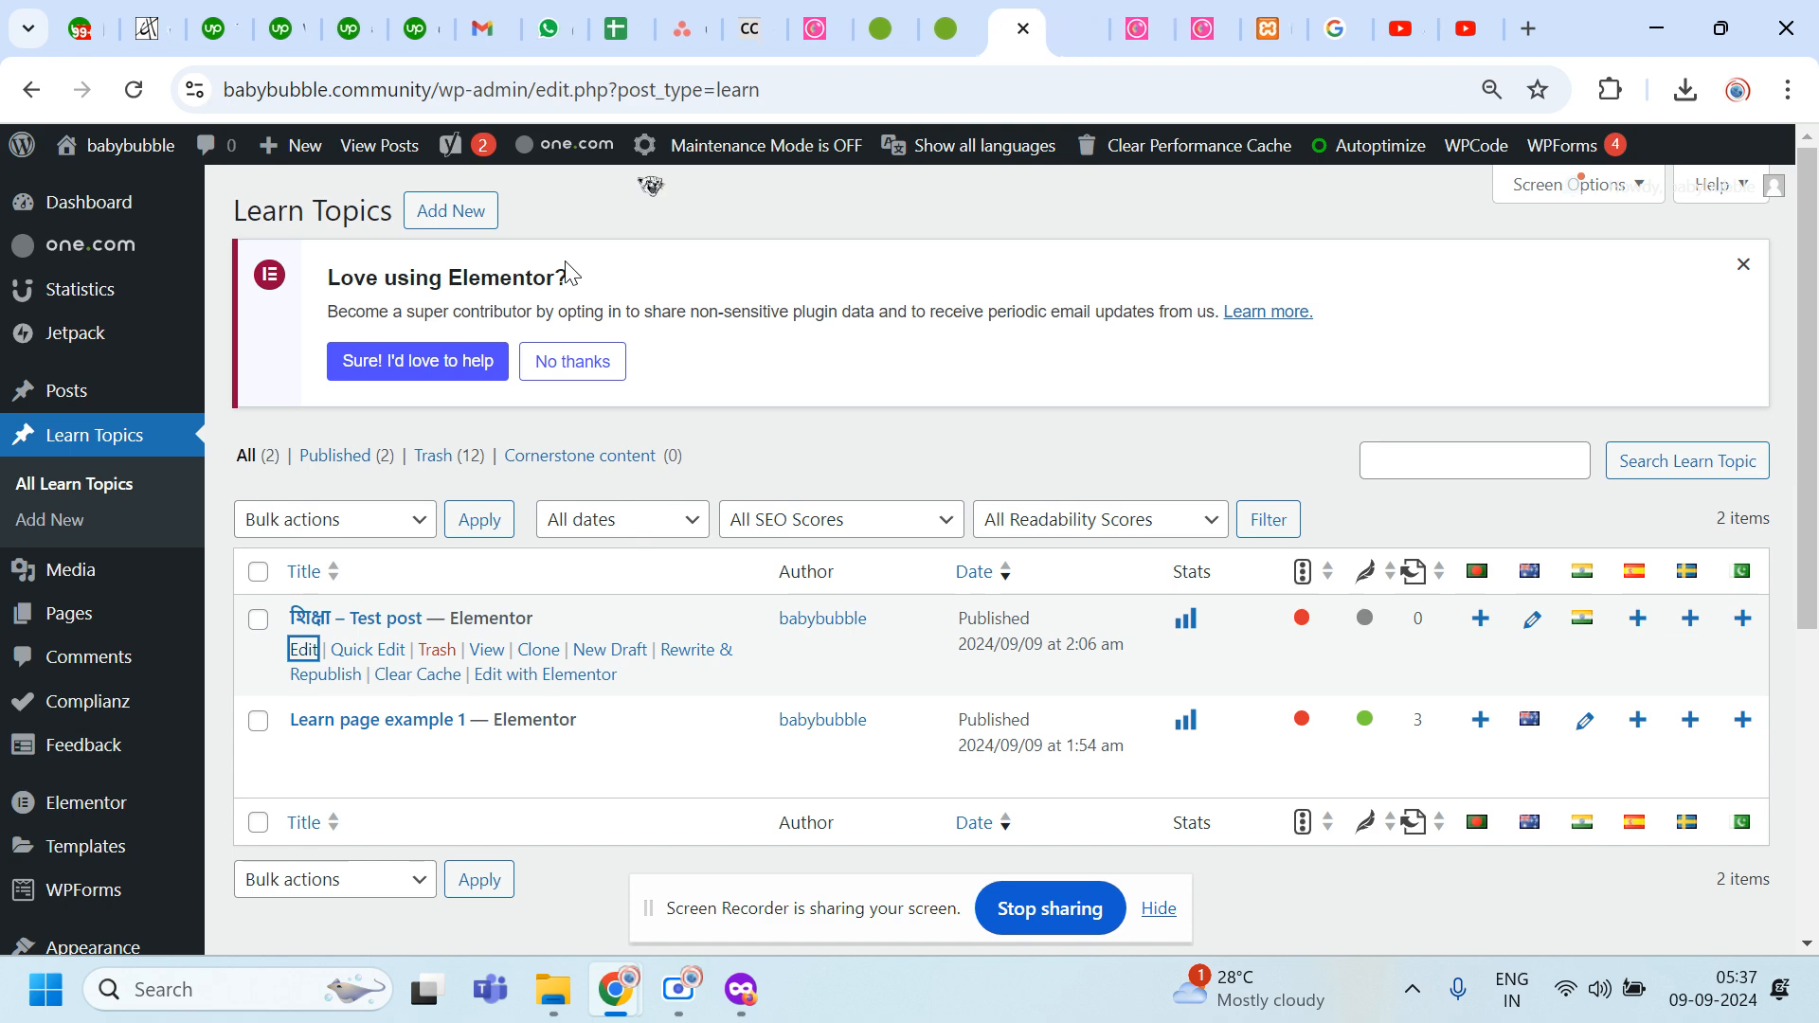
left_click(1058, 36)
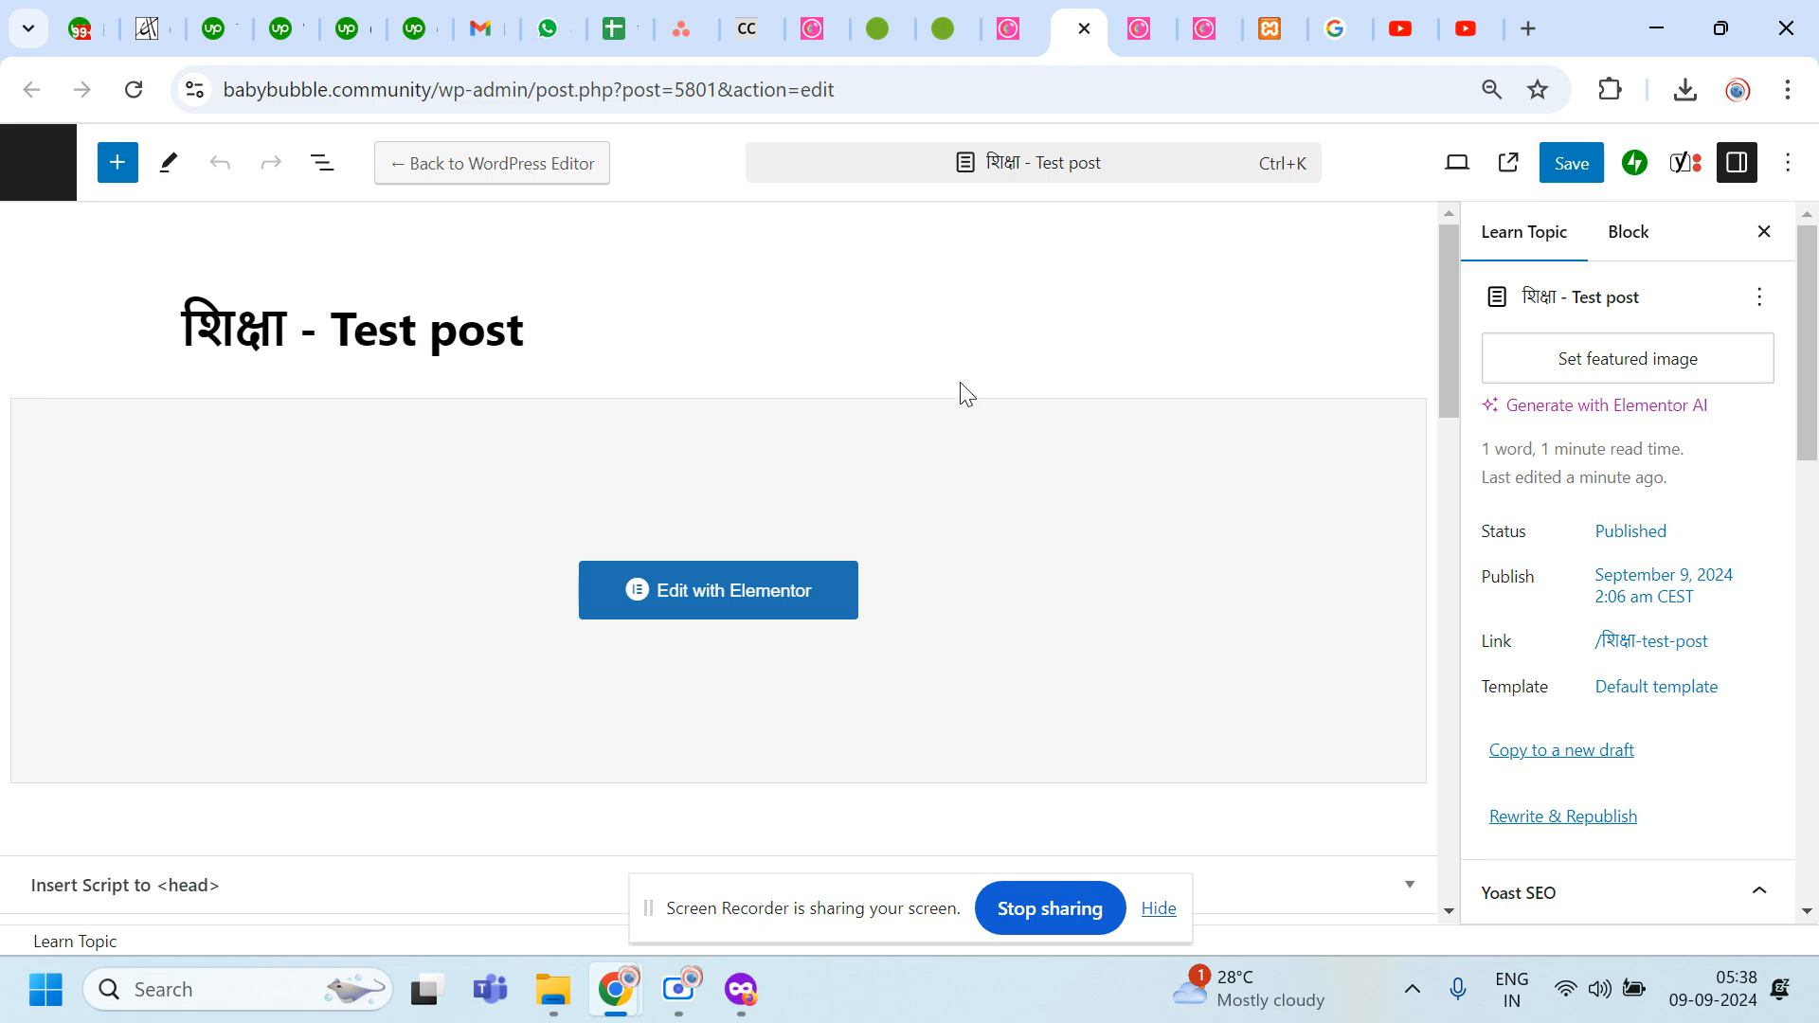
left_click(1040, 14)
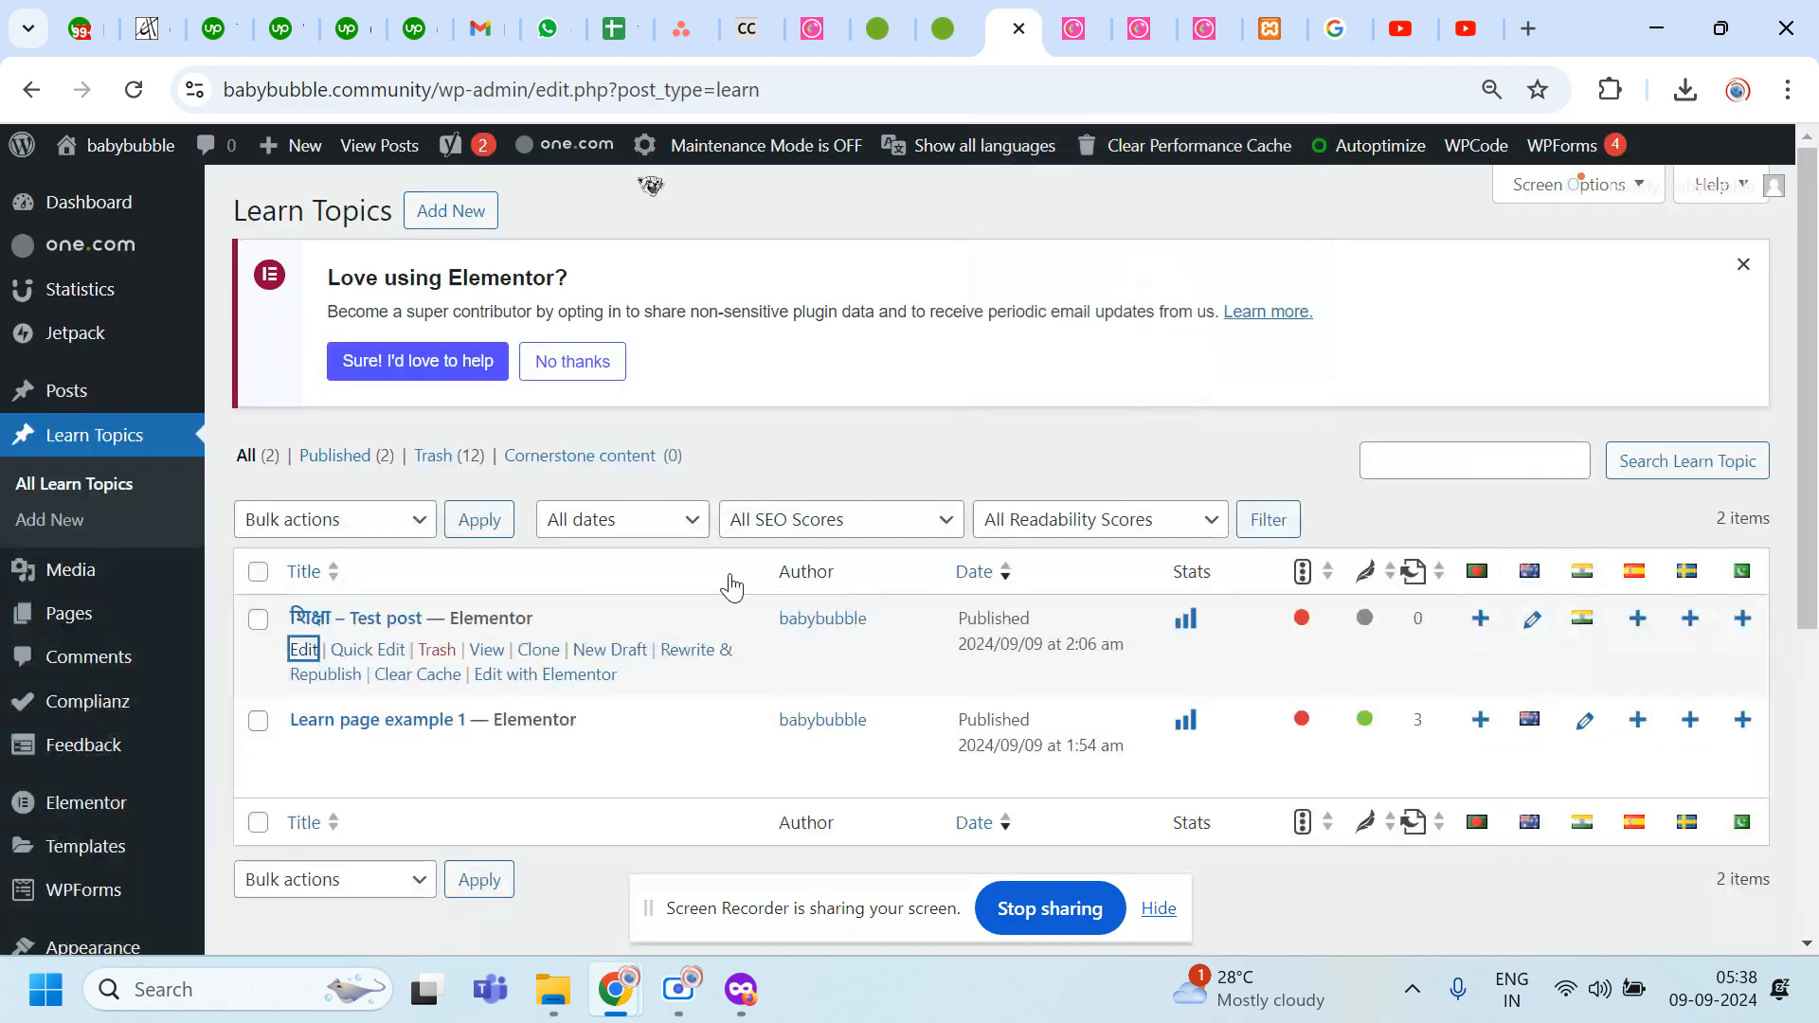
left_click(1081, 30)
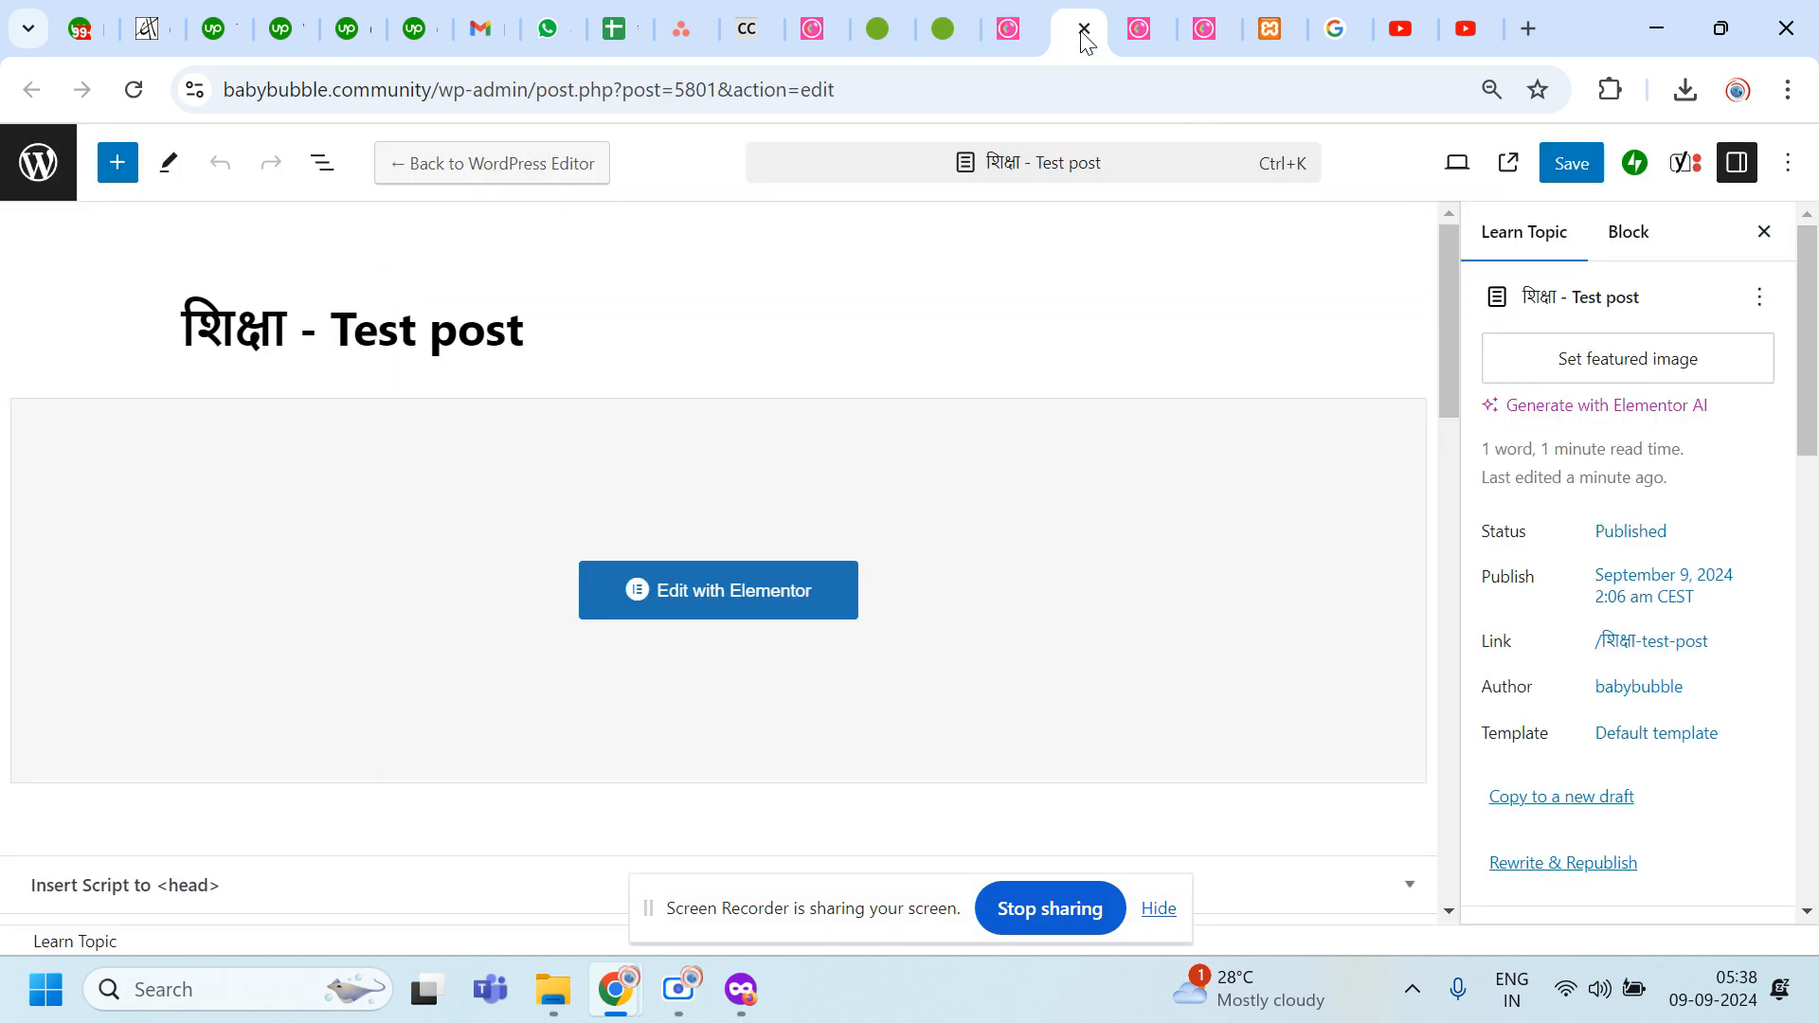
Step: Try changing the Hindi topic's URL slug to "शिक्षा-test-post-1" and close the editor without saving
left_click(1642, 672)
left_click(1272, 796)
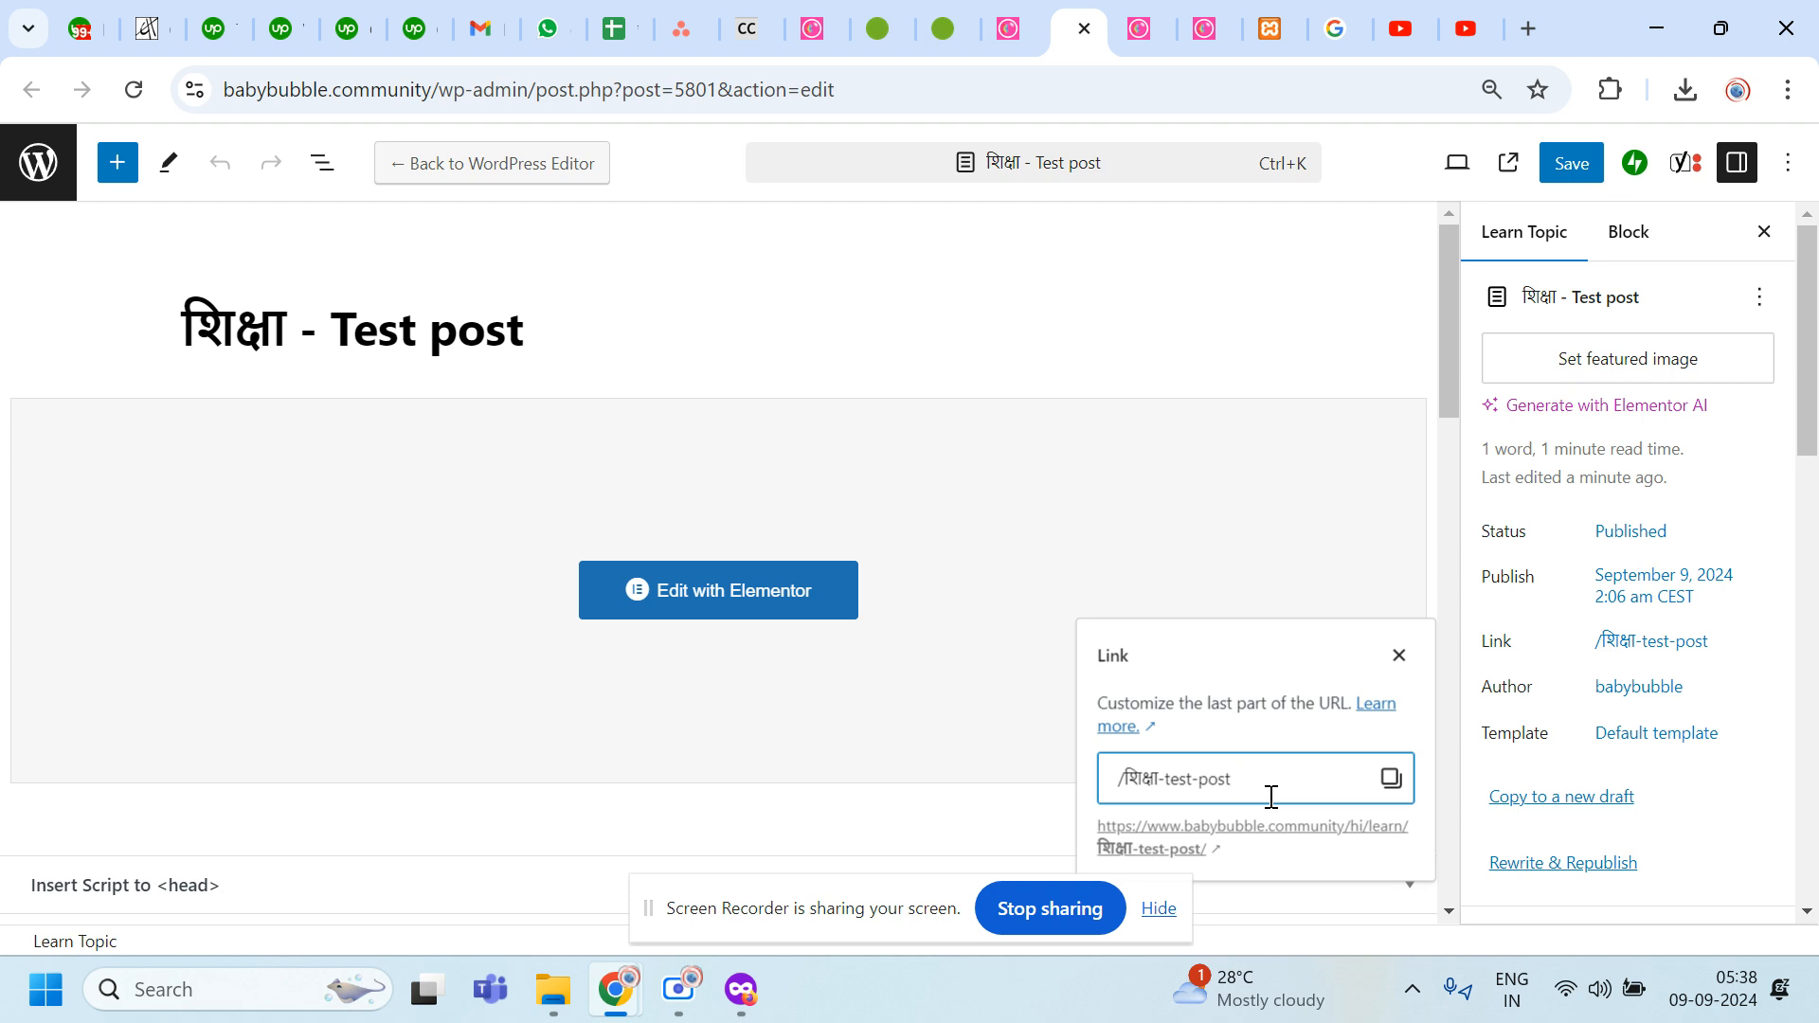
type("-1")
left_click(1085, 29)
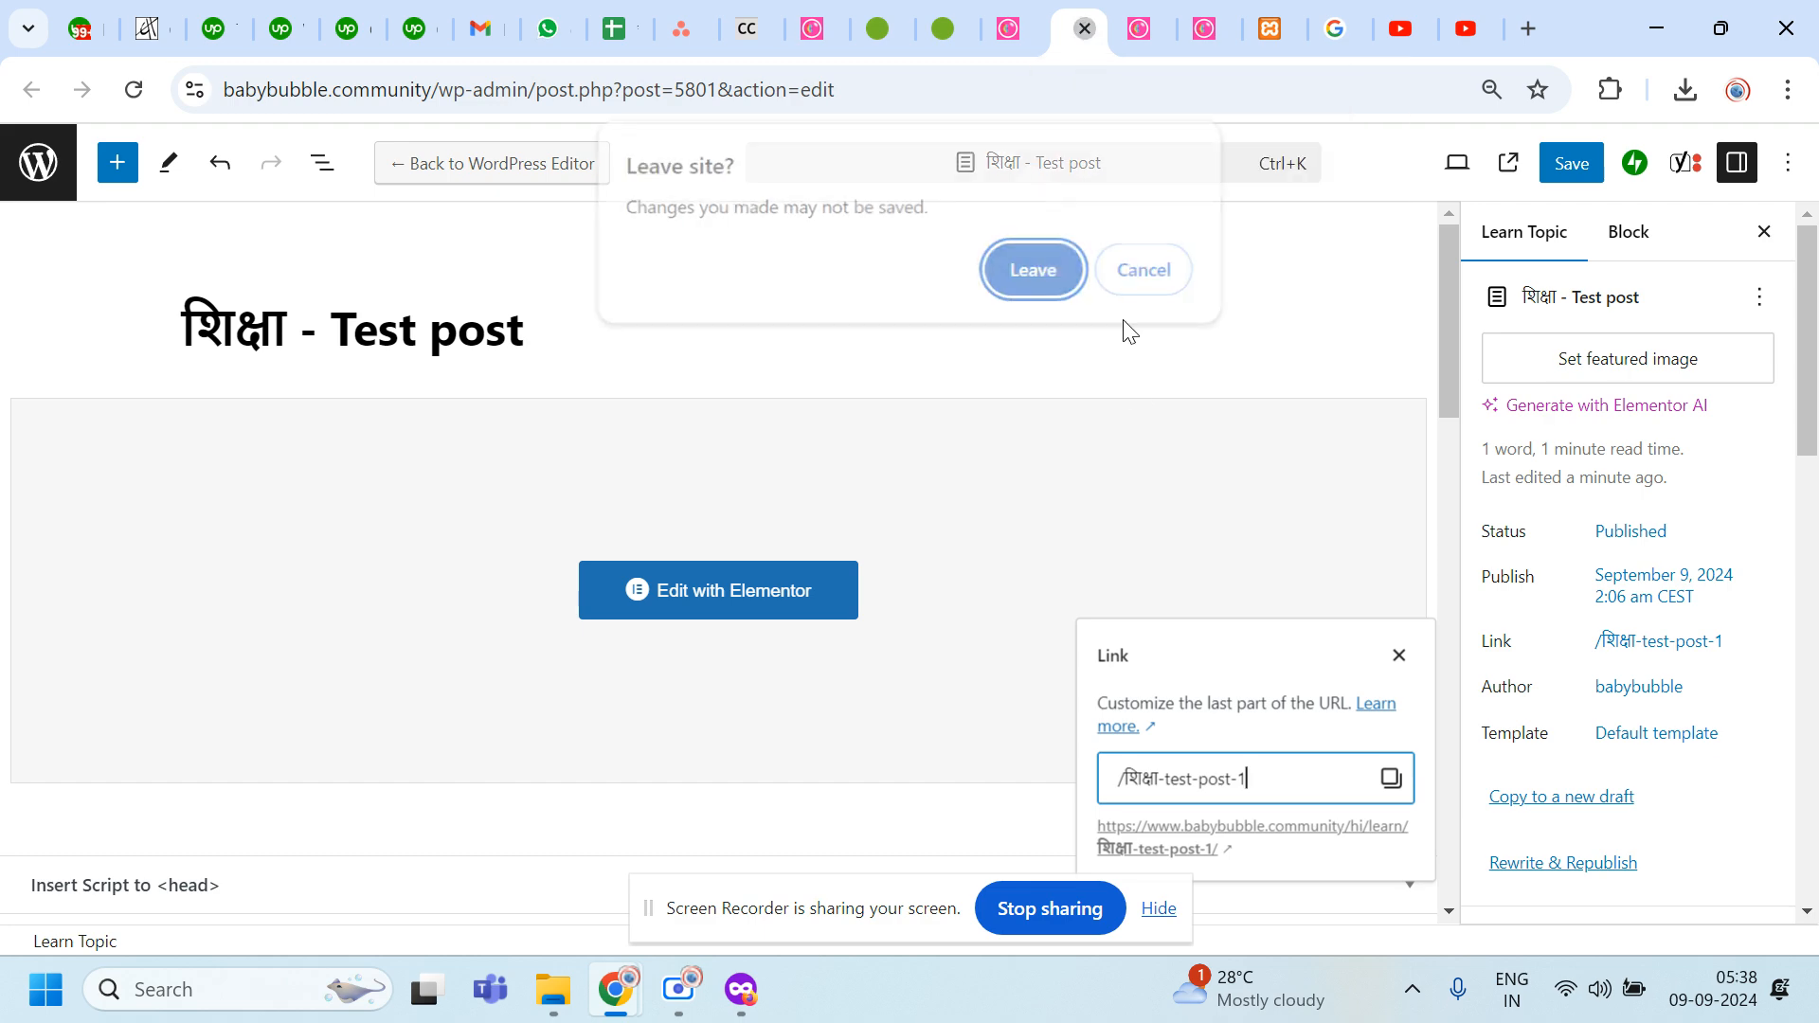
left_click(1054, 281)
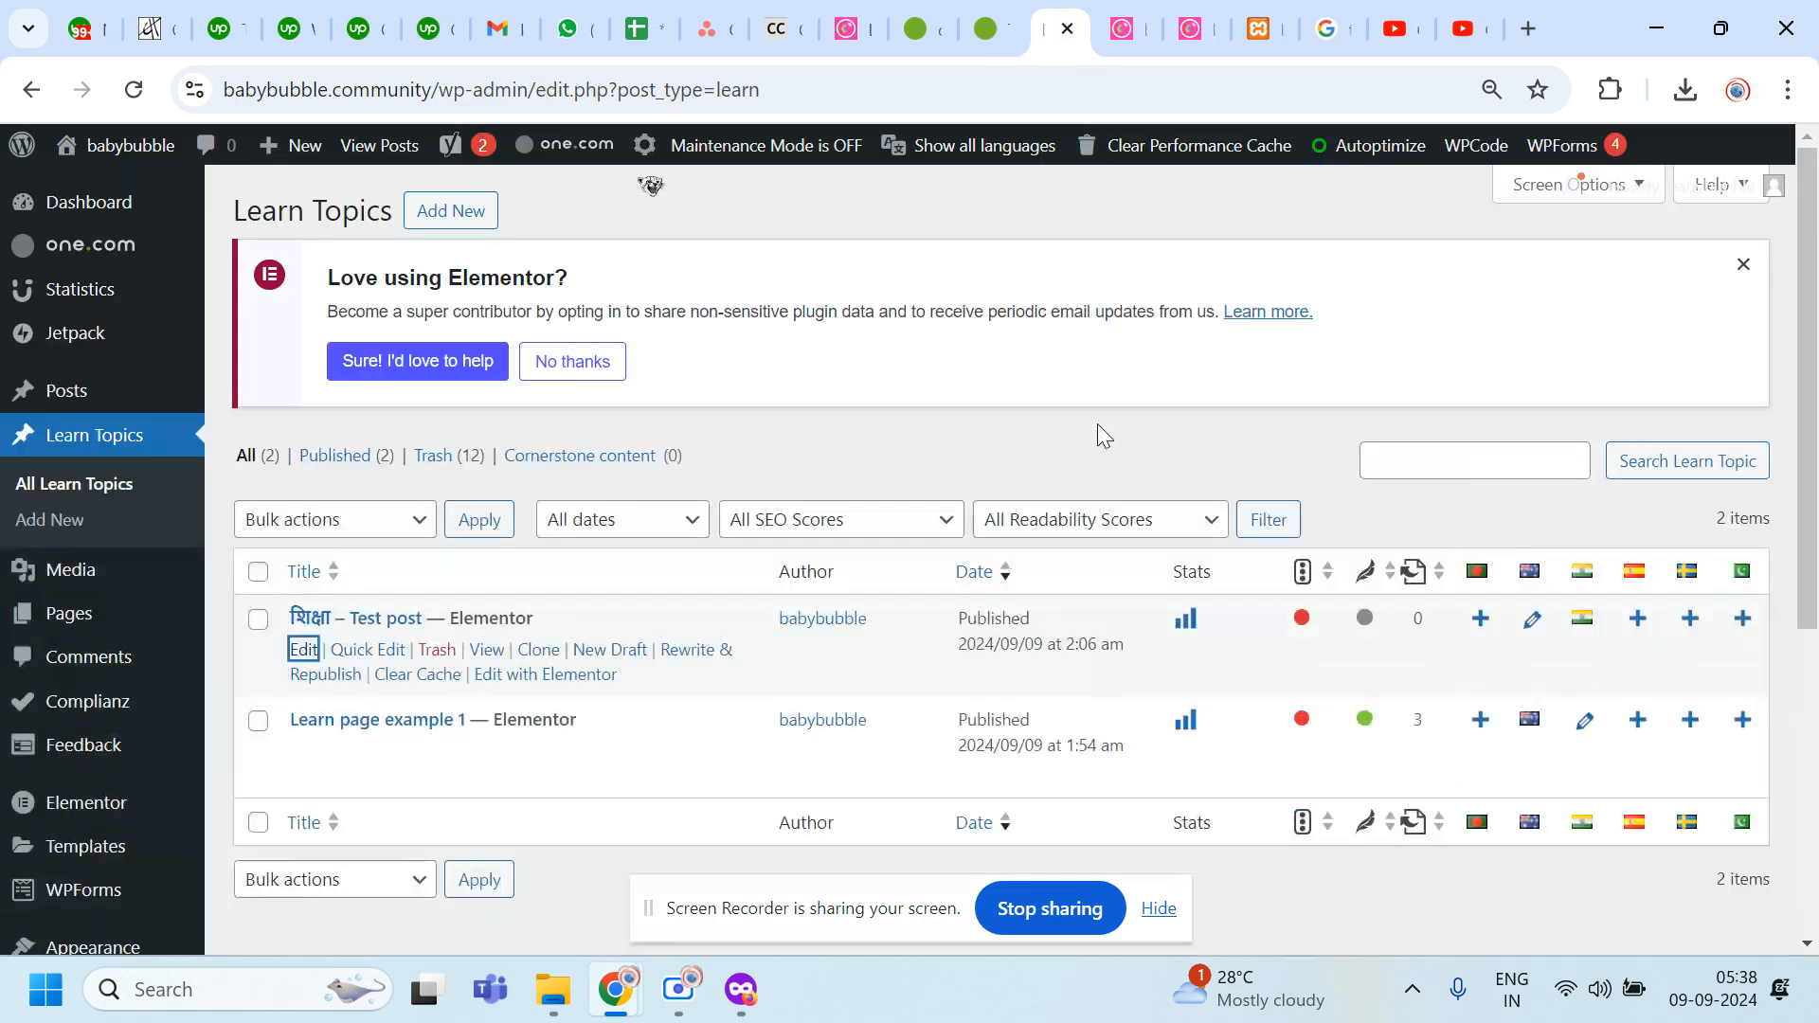
Step: Look at the published English learn test page and return to the Hindi topic's Elementor editor
left_click(1196, 30)
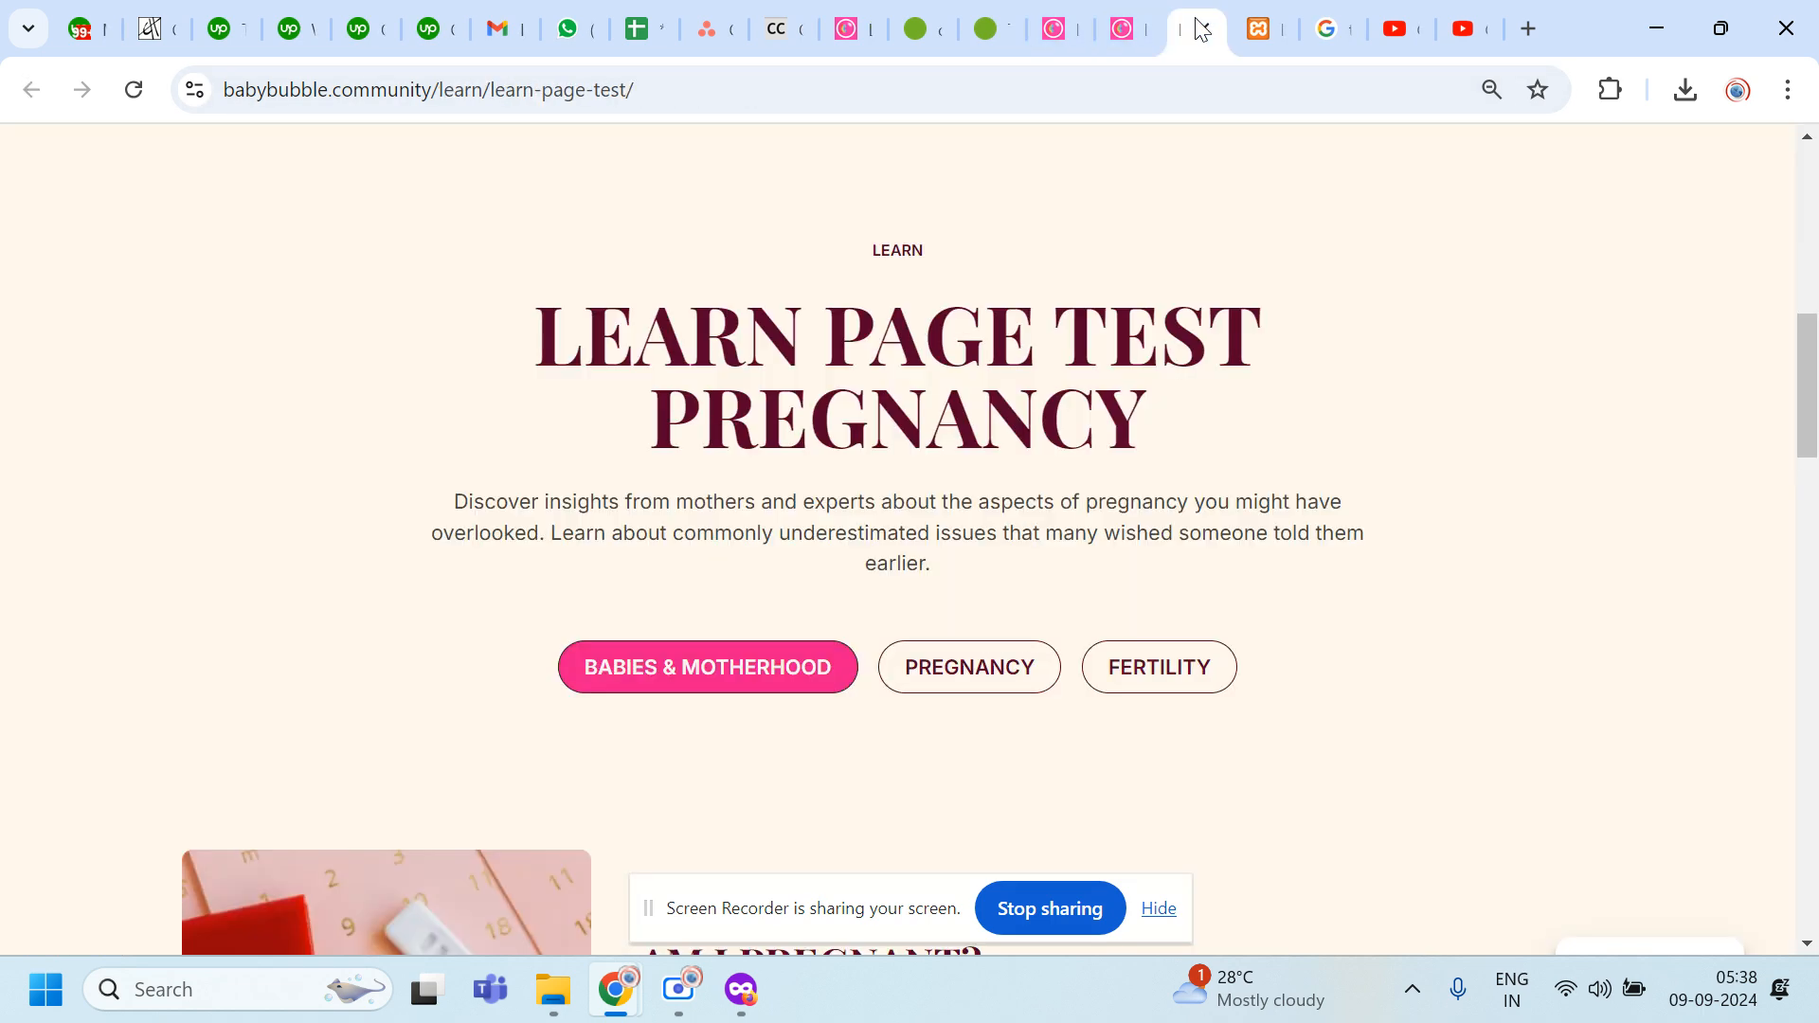
left_click(1109, 25)
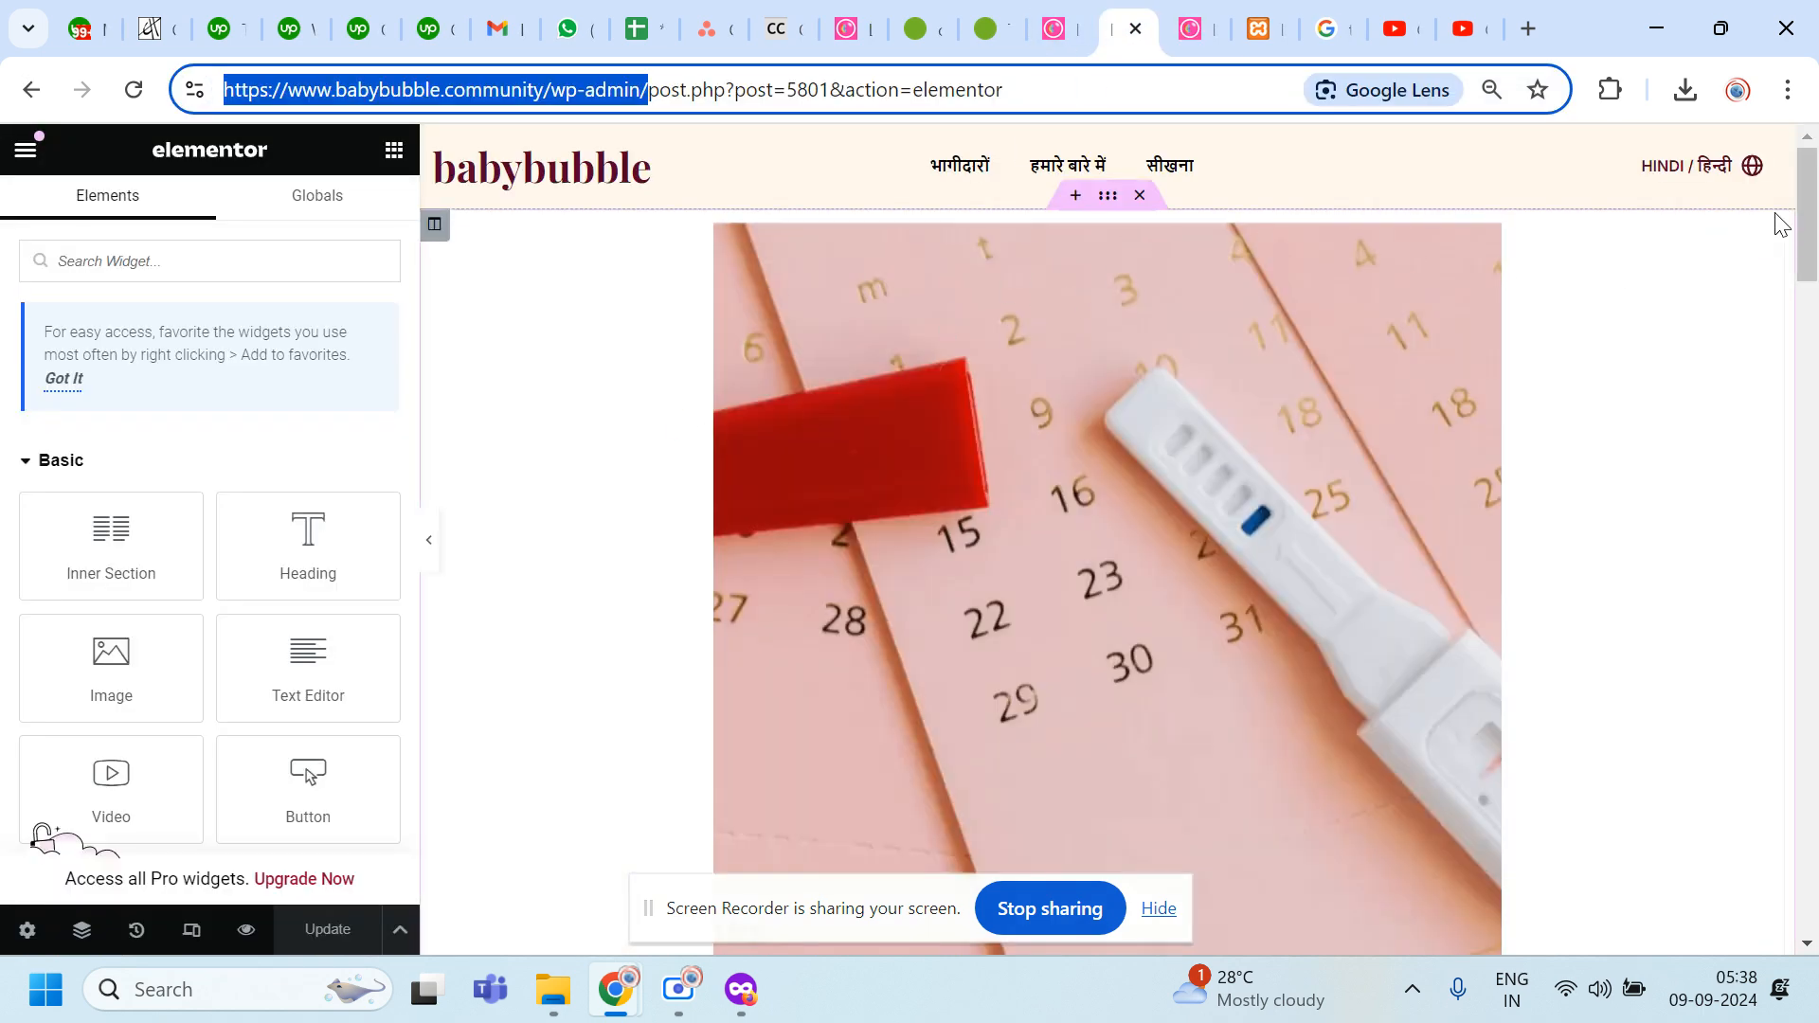
mouse_move(1813, 210)
left_mouse_down()
mouse_move(1807, 231)
mouse_move(1808, 202)
left_mouse_up()
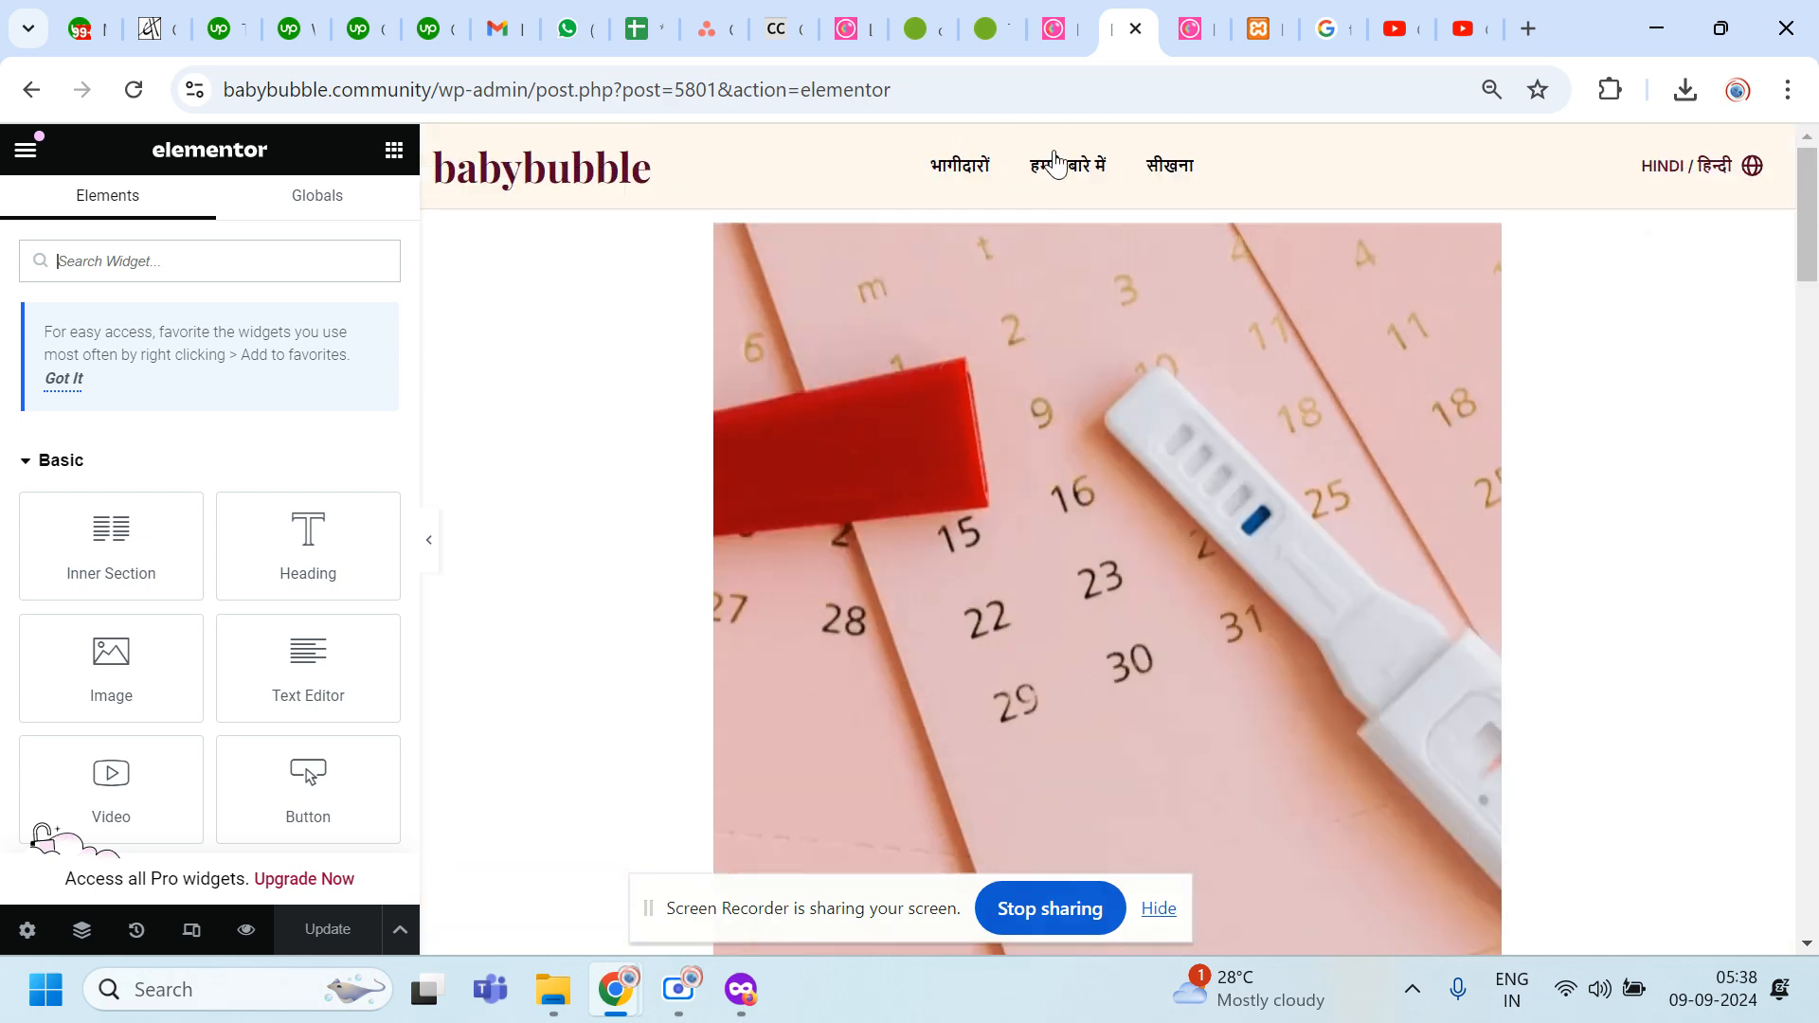
Step: Delete the section with the large pregnancy test image above the page content in the Hindi topic
left_click_drag(1816, 194, 1774, 216)
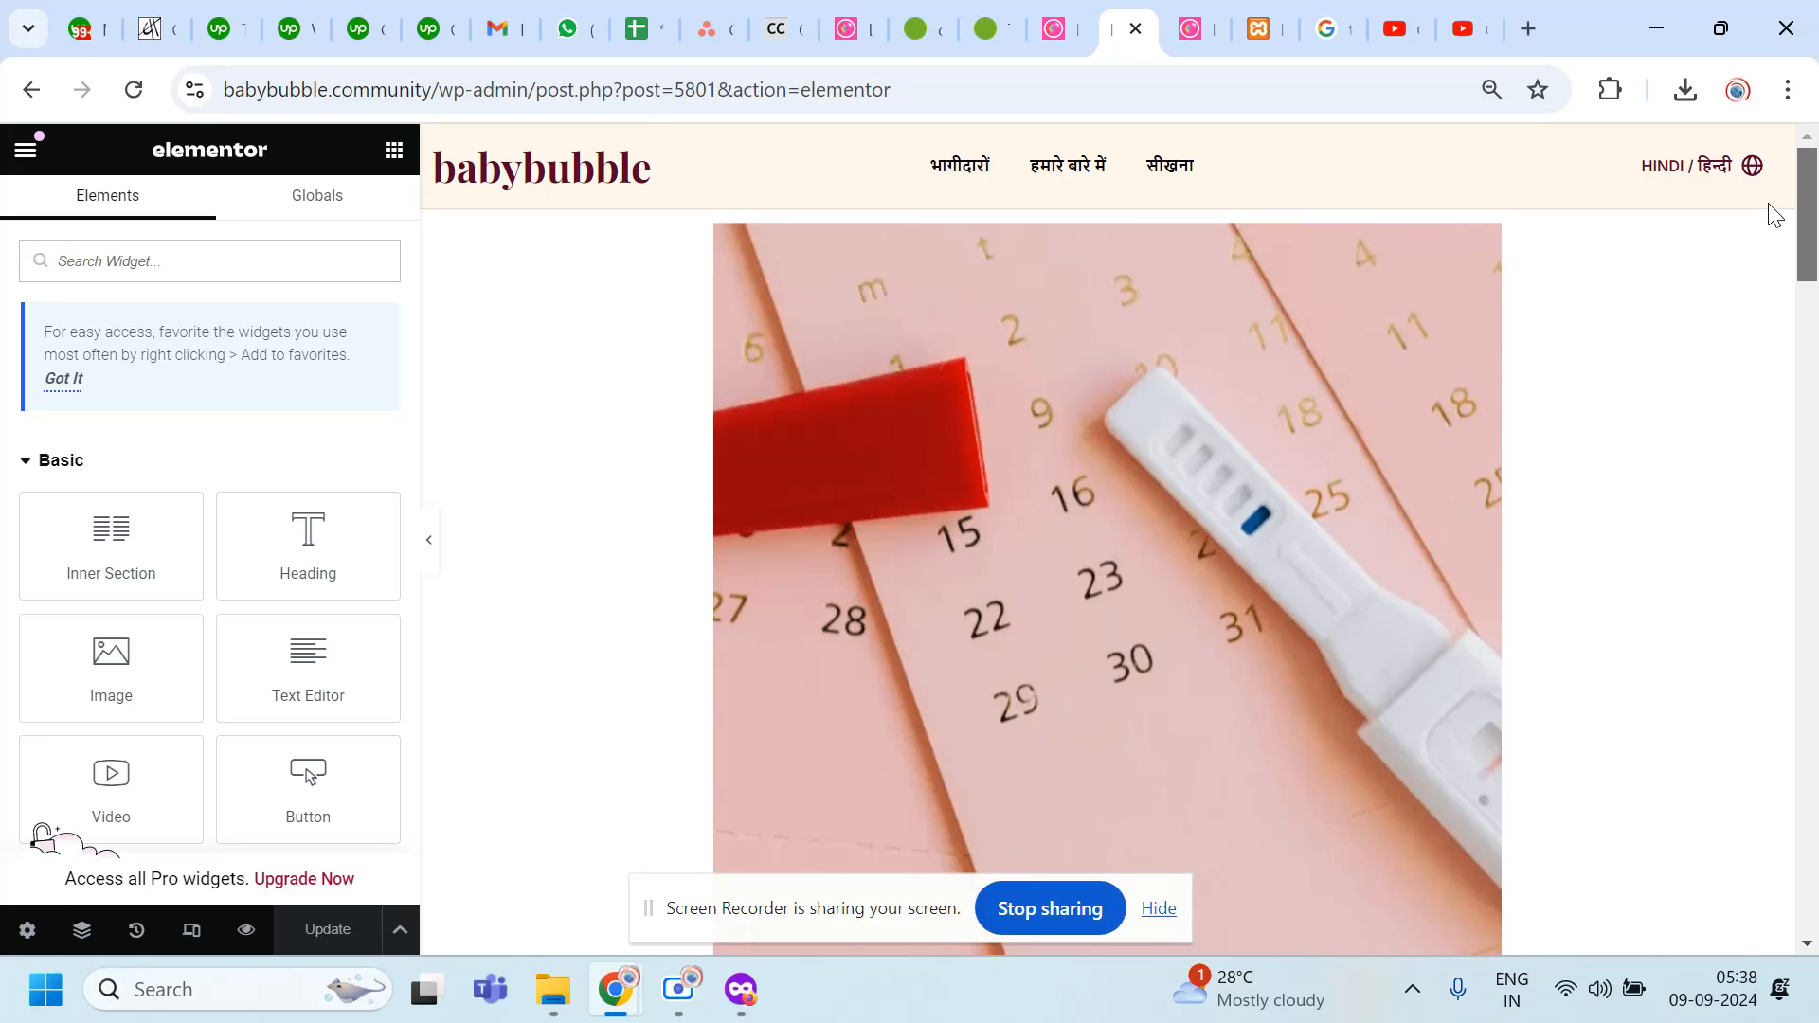
mouse_move(1135, 224)
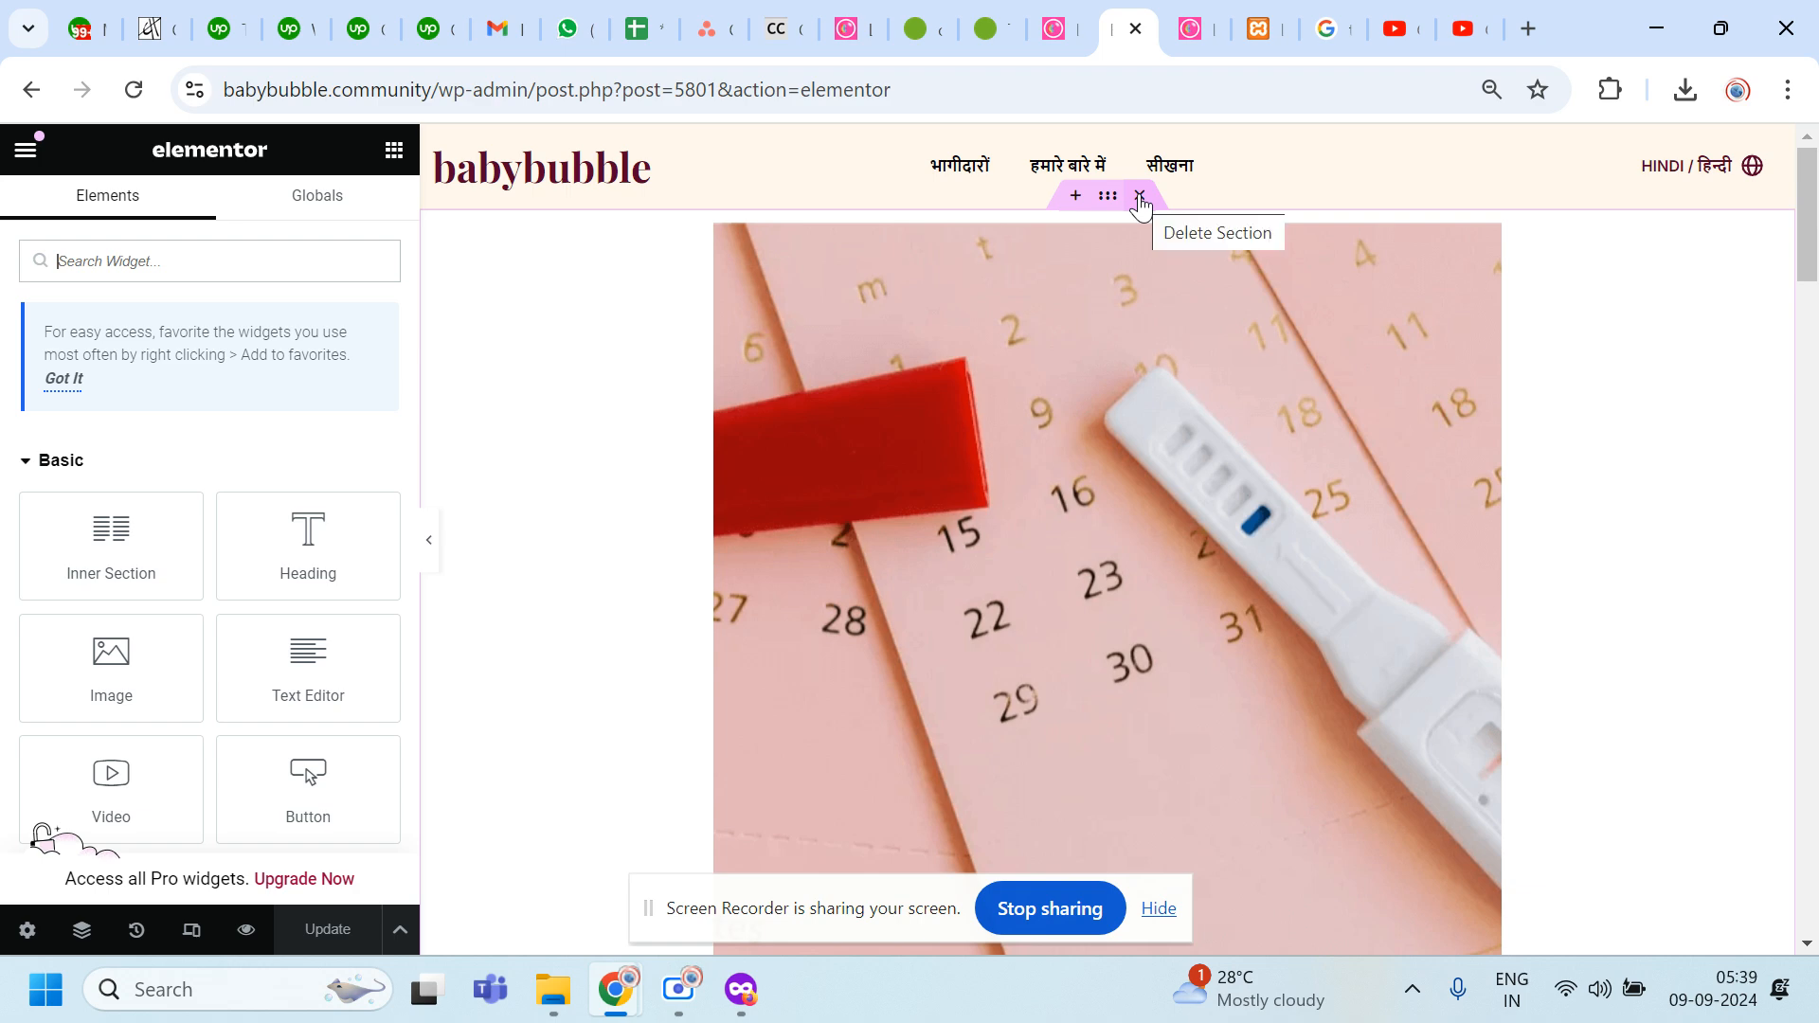
left_click(1140, 197)
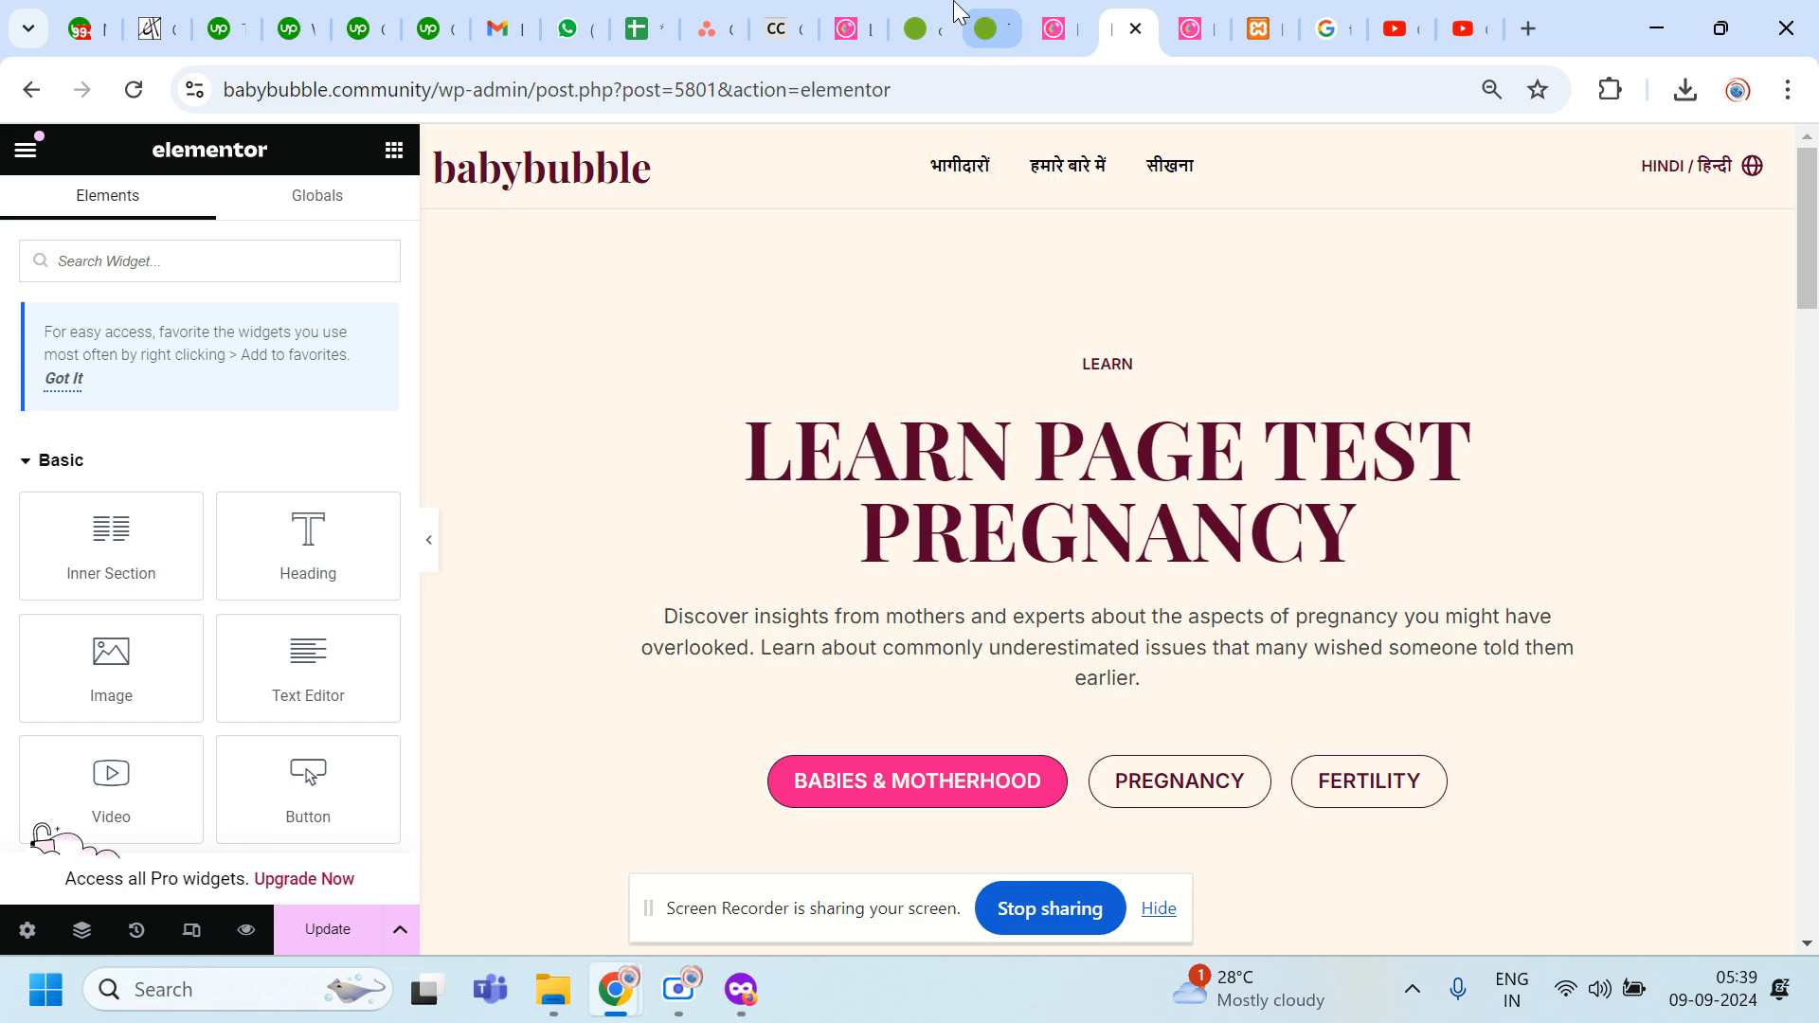
Step: Check the learn topics list and look through the remaining content of the Hindi topic's page
left_click(1059, 11)
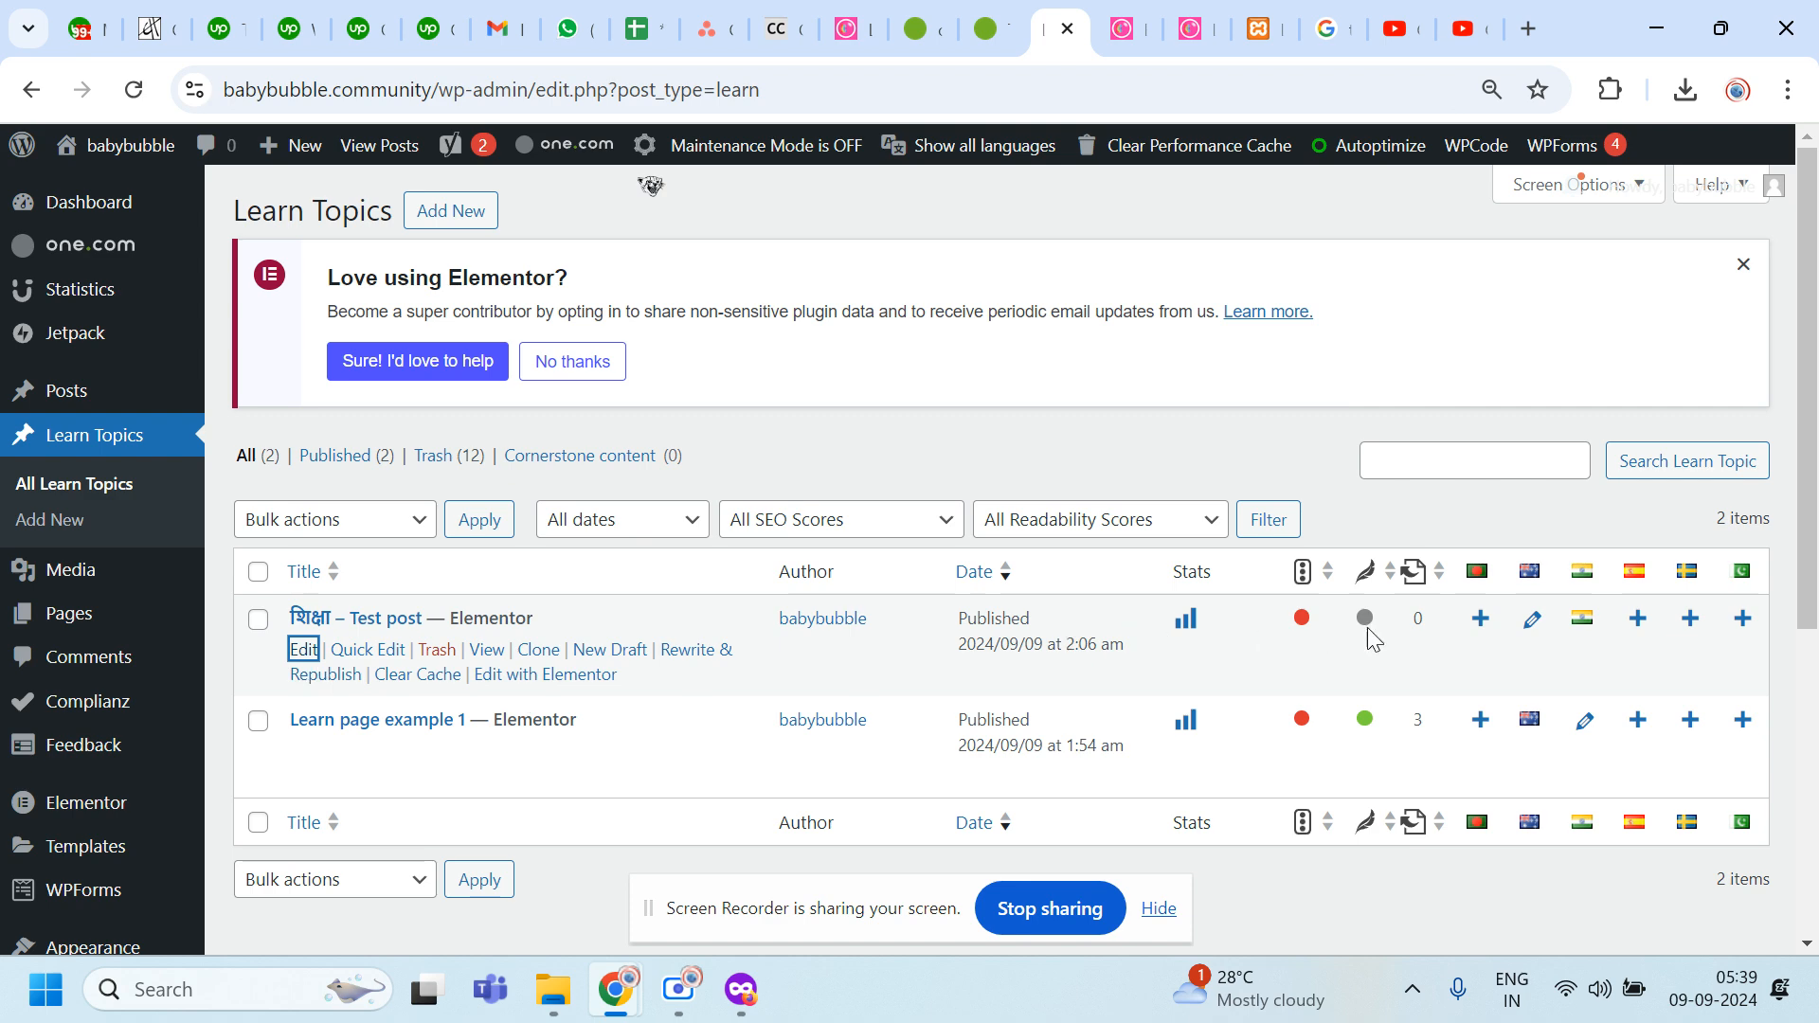
left_click(1128, 28)
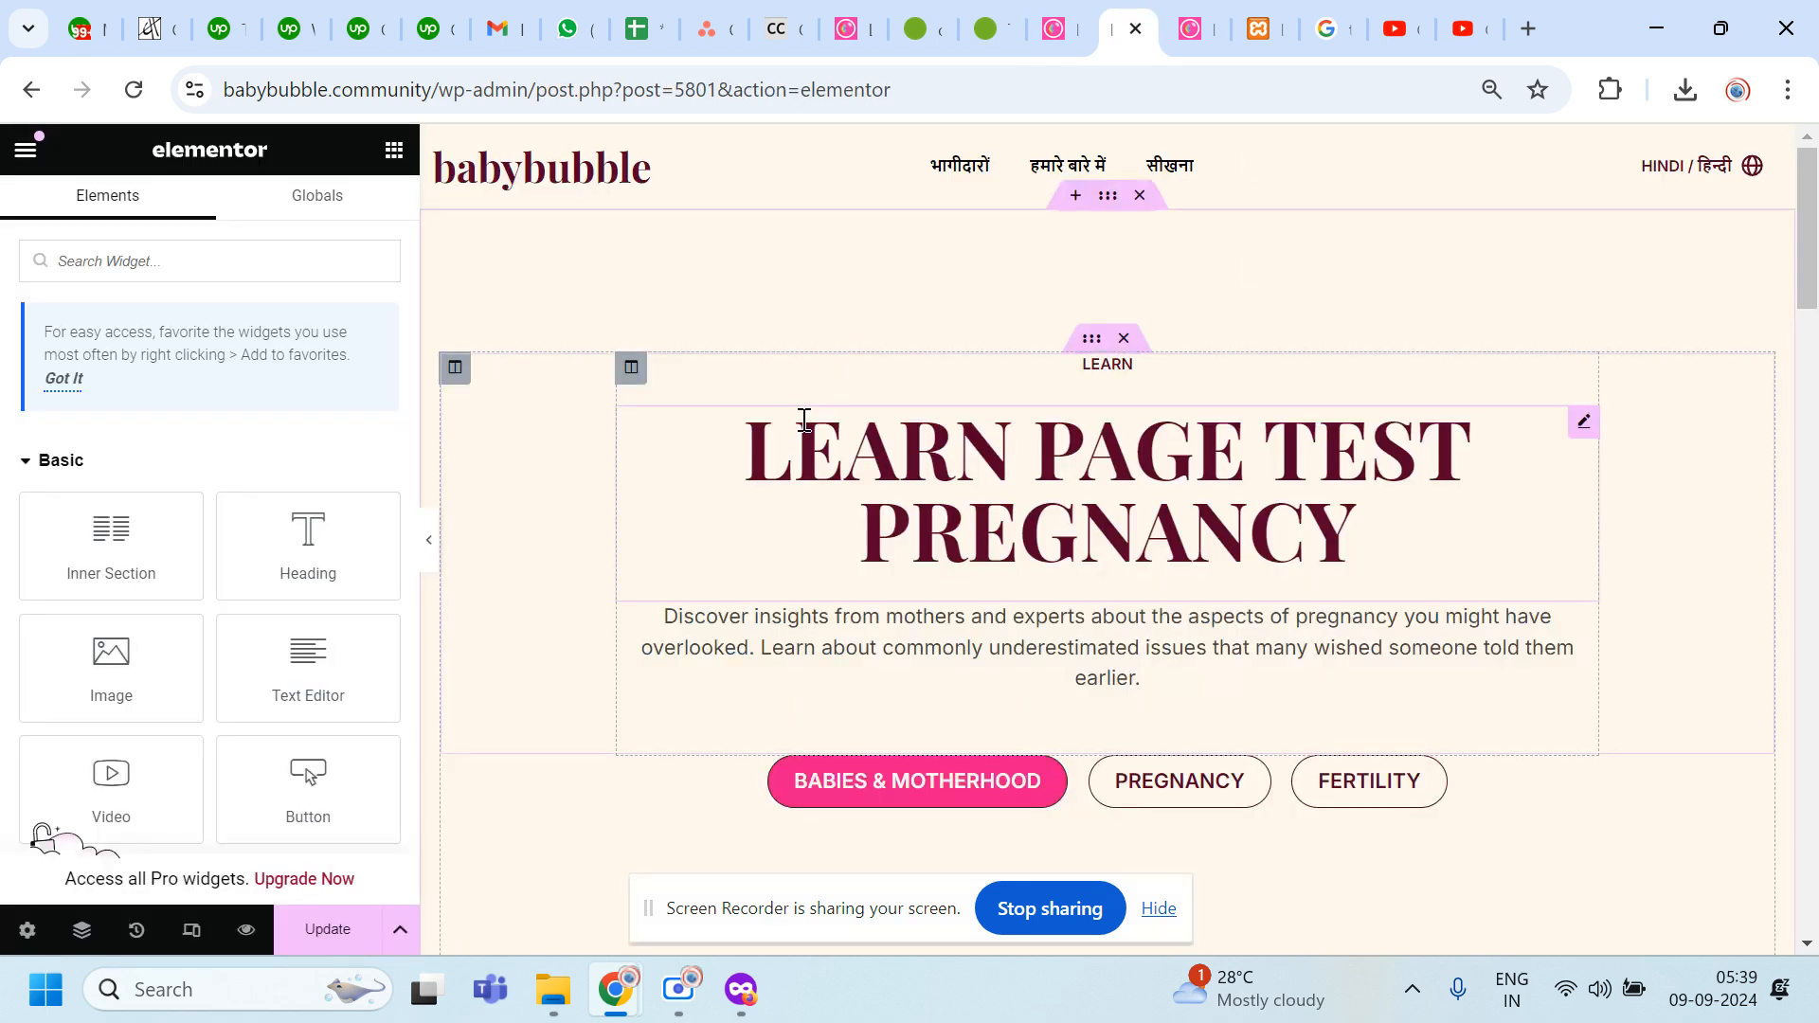
left_click_drag(1811, 254, 1760, 547)
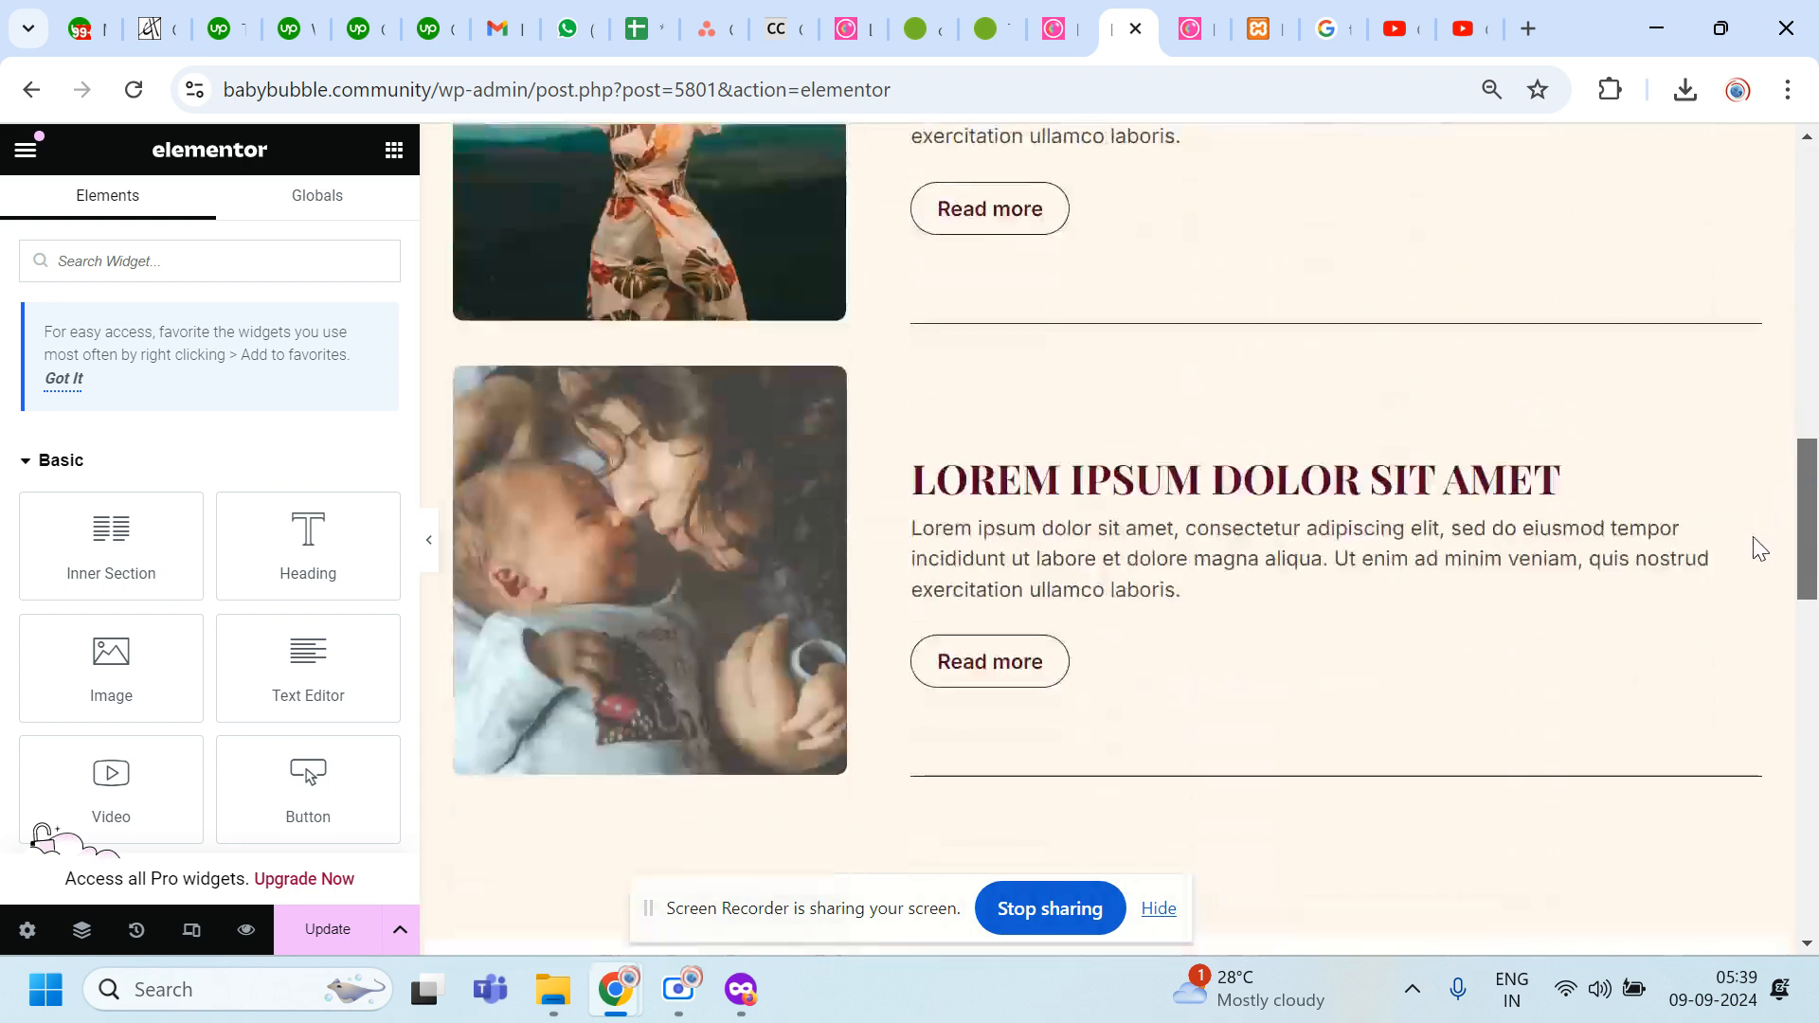
left_click_drag(1760, 548, 1800, 165)
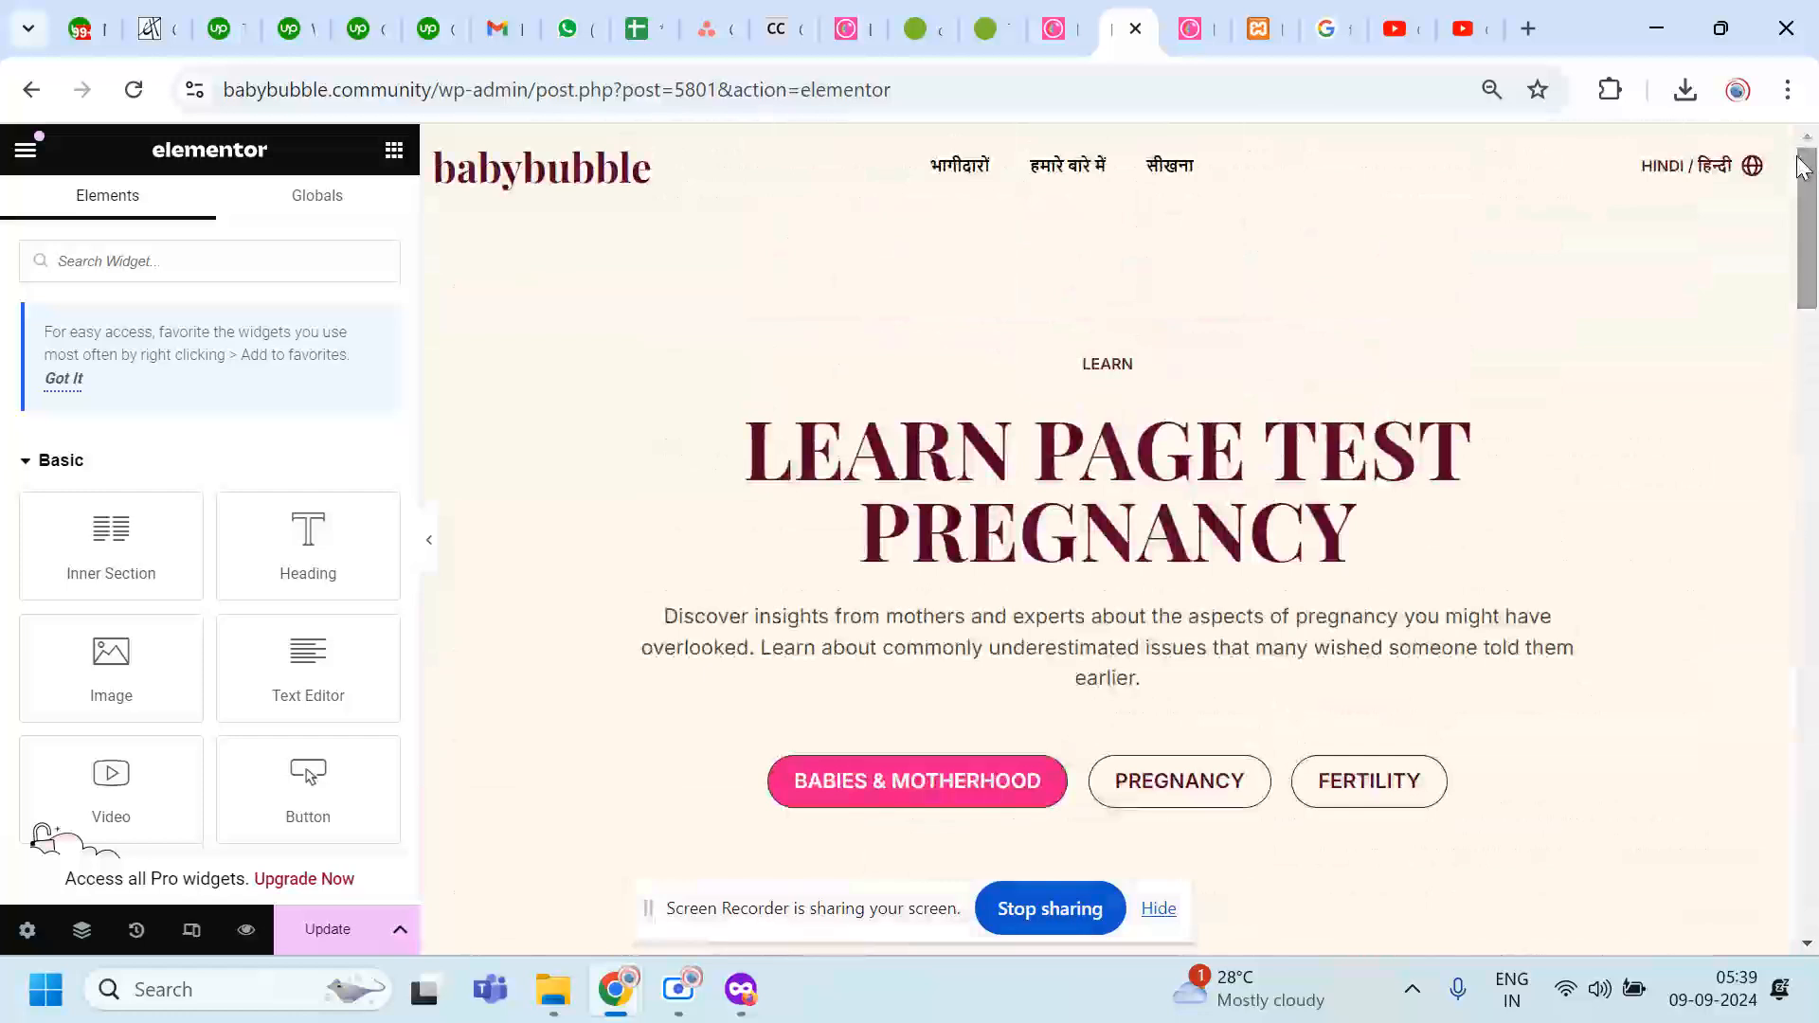
Step: Replace the word "Learn" in the main page heading with the Hindi word "शिक्षा" from the translator, keeping it on the same line
left_click_drag(1803, 167, 1805, 218)
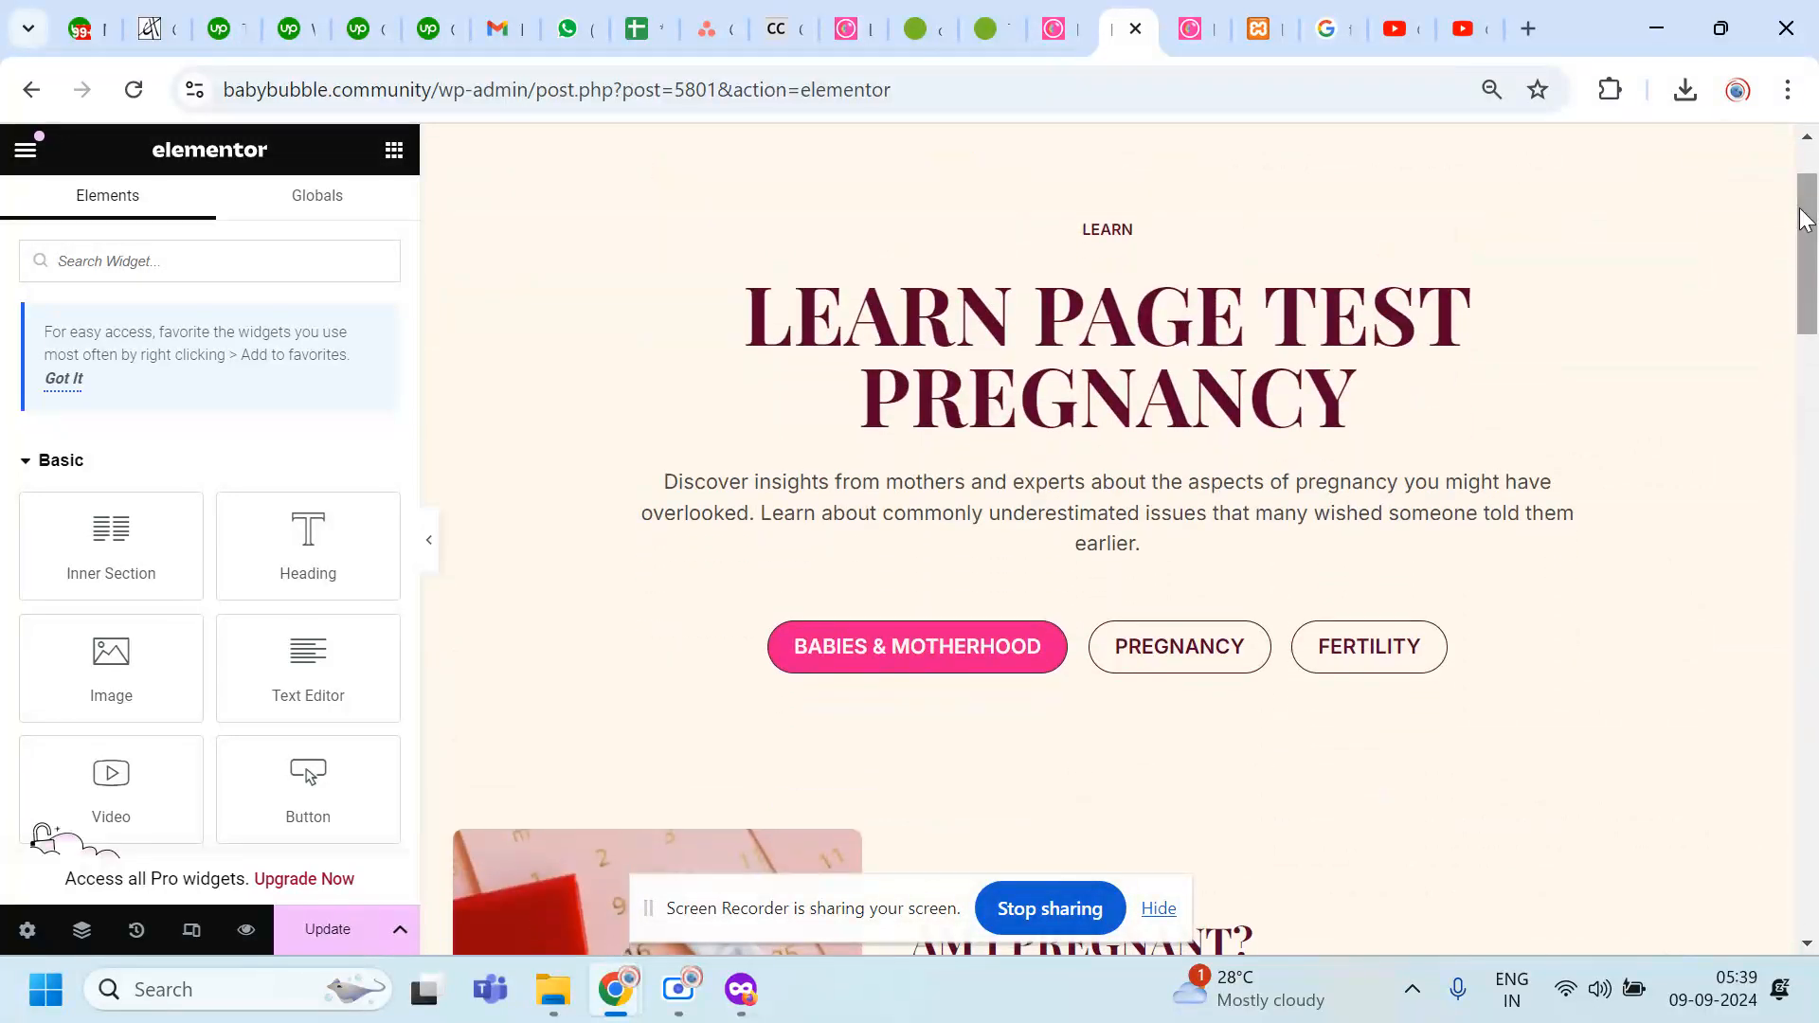
left_click(905, 351)
double_click(825, 320)
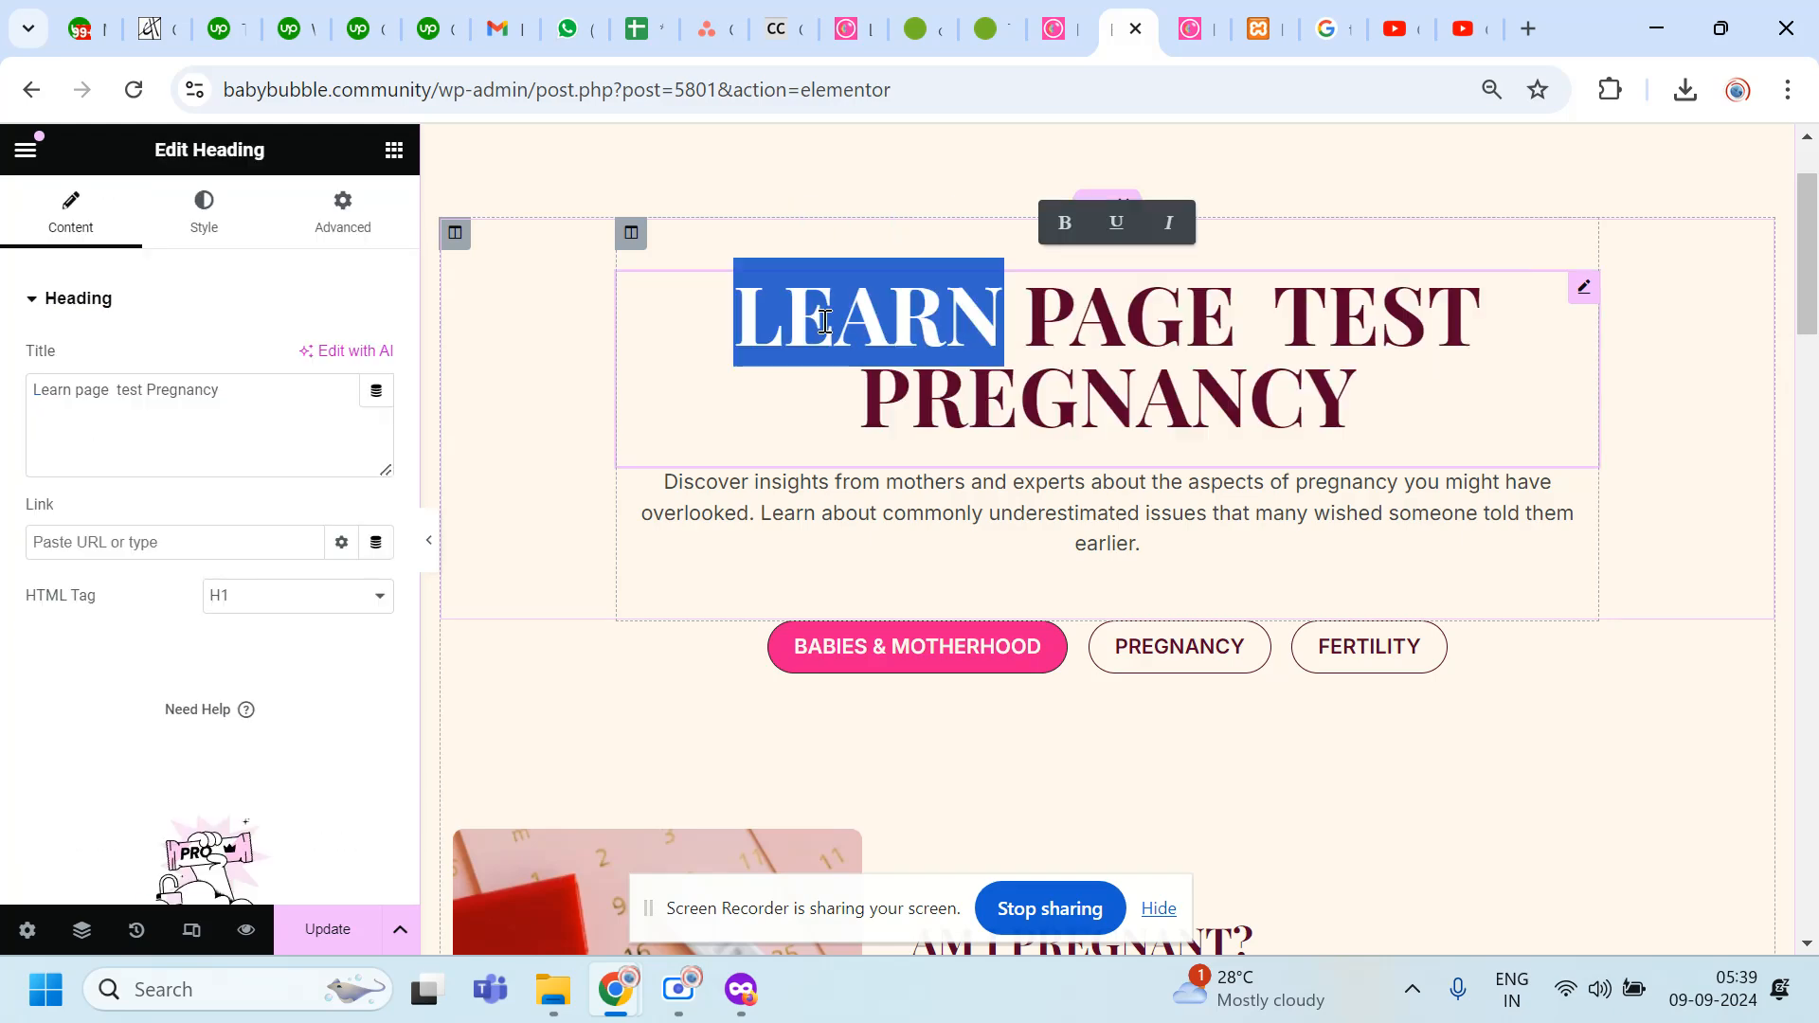
left_click(1333, 5)
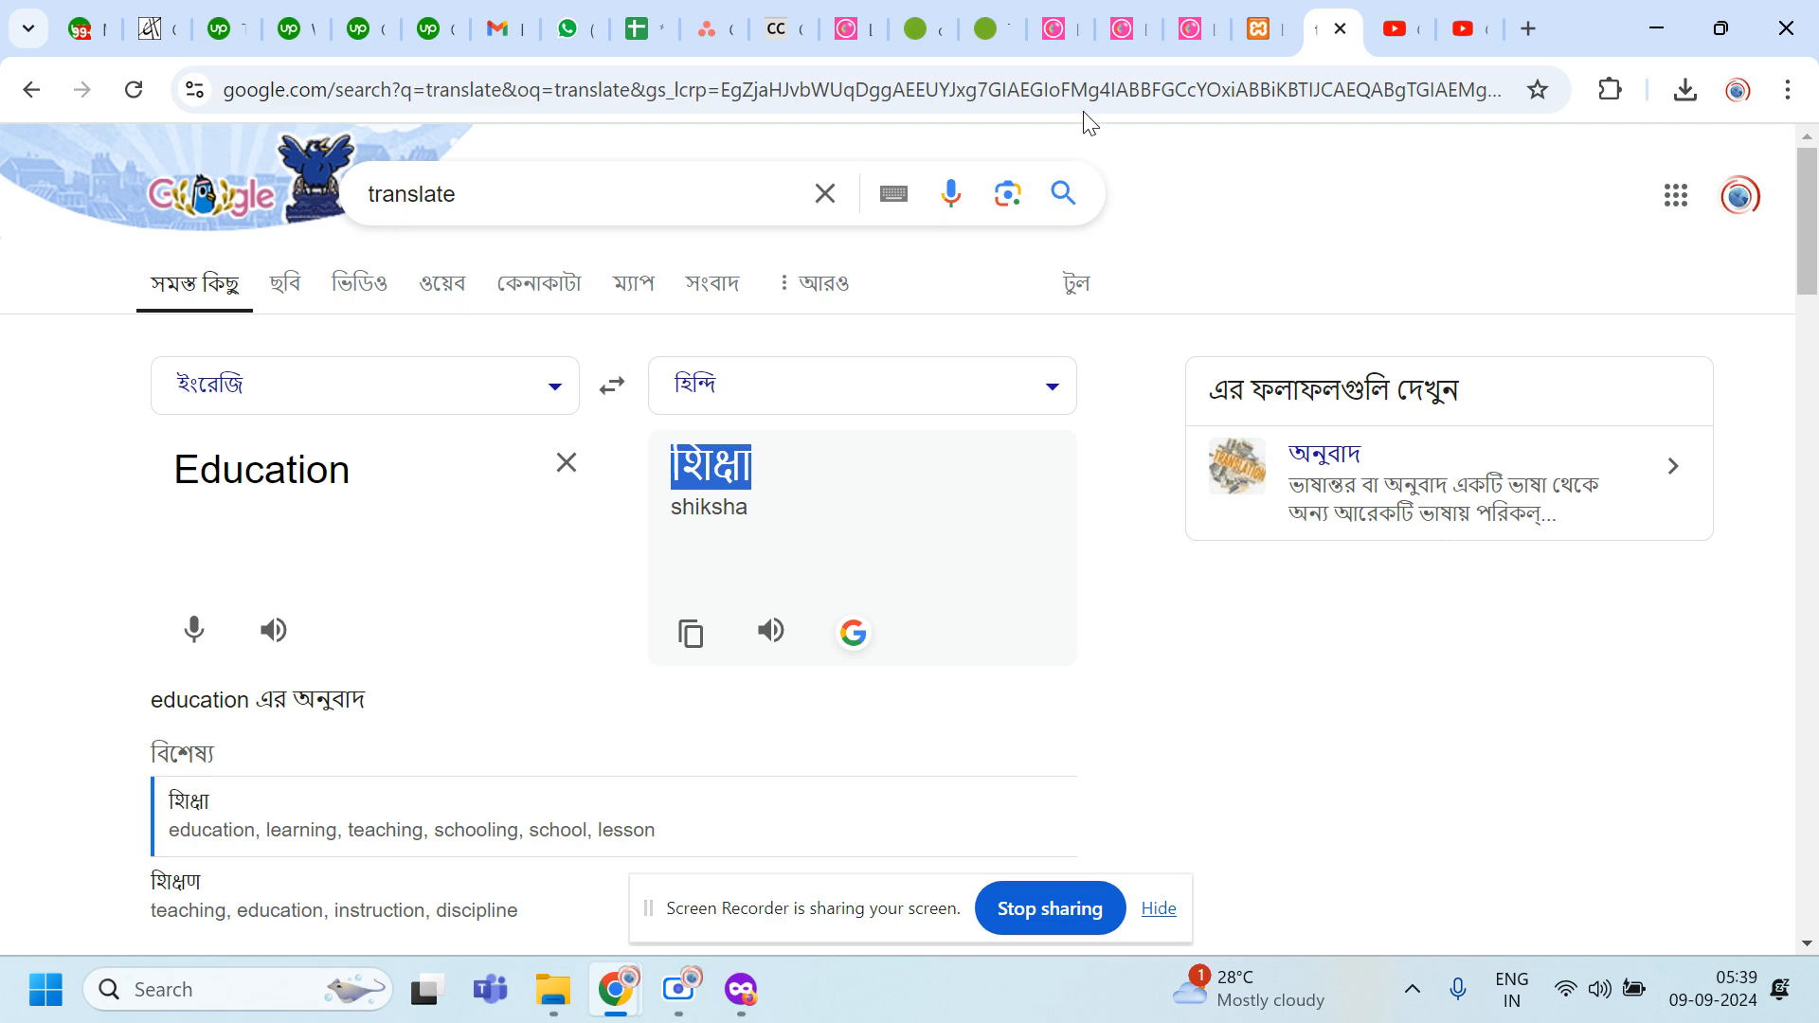
left_click(1193, 26)
left_click(1138, 11)
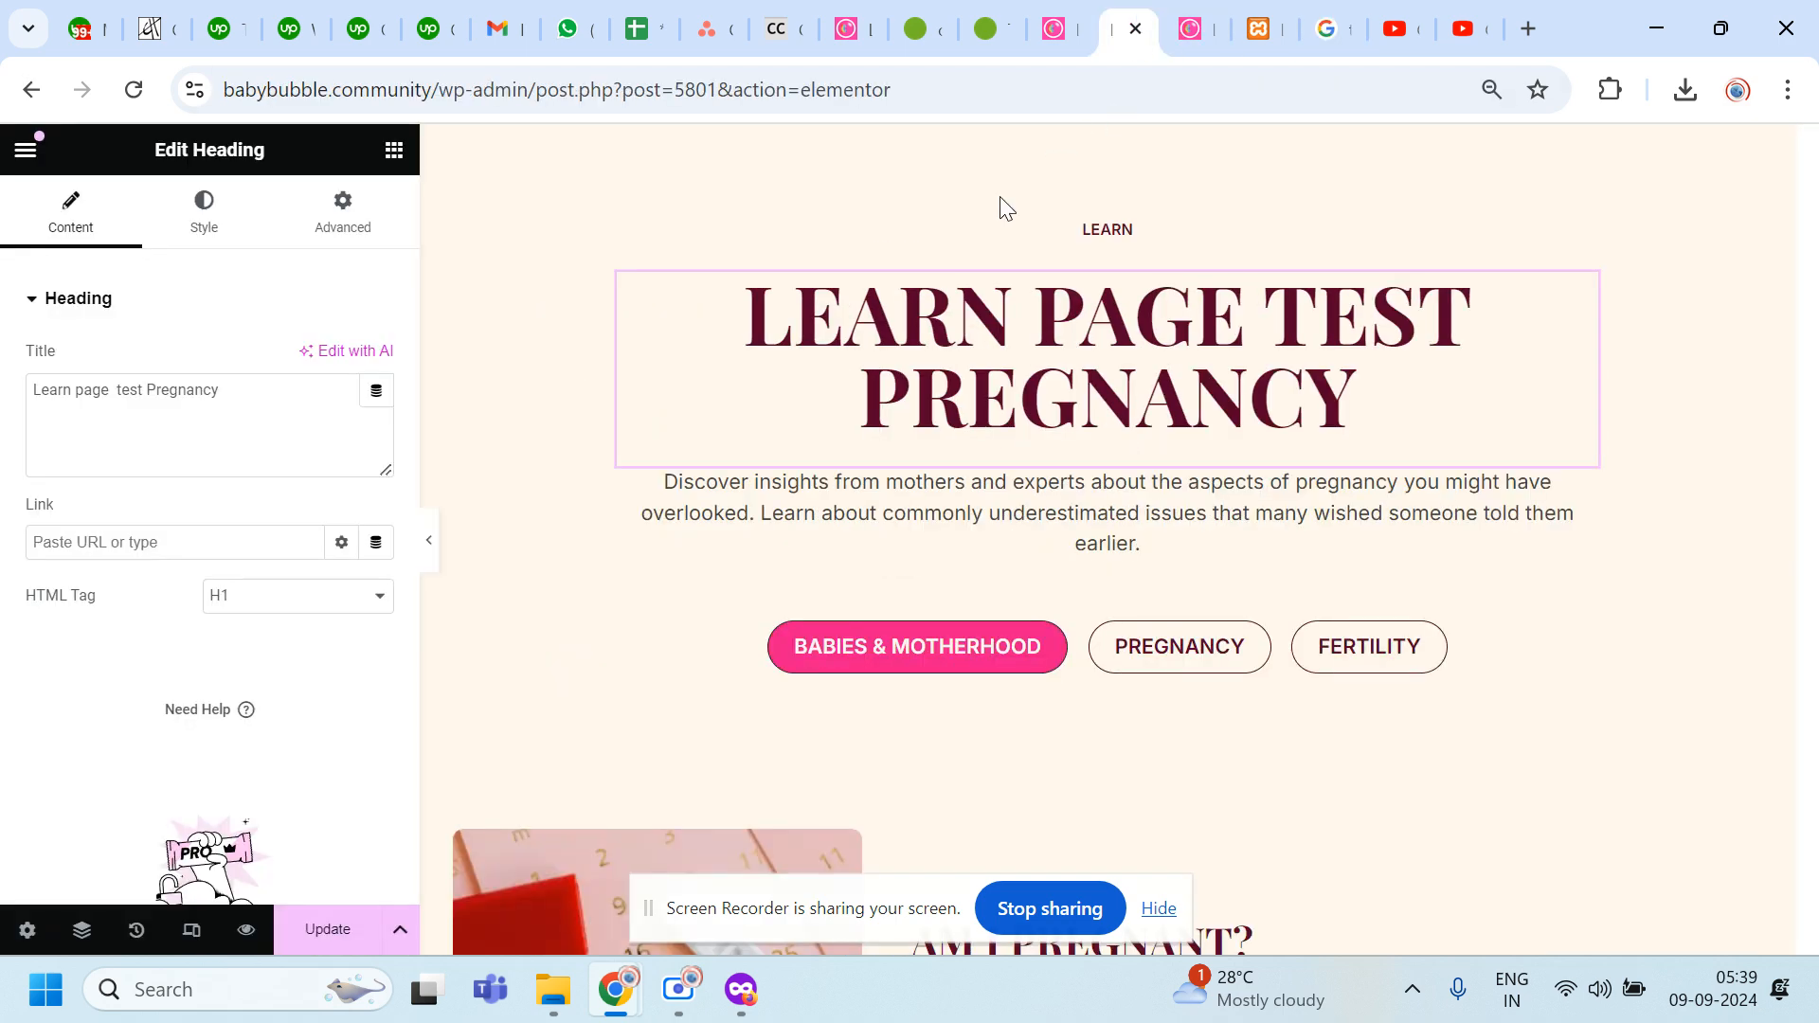
left_click(861, 292)
double_click(862, 290)
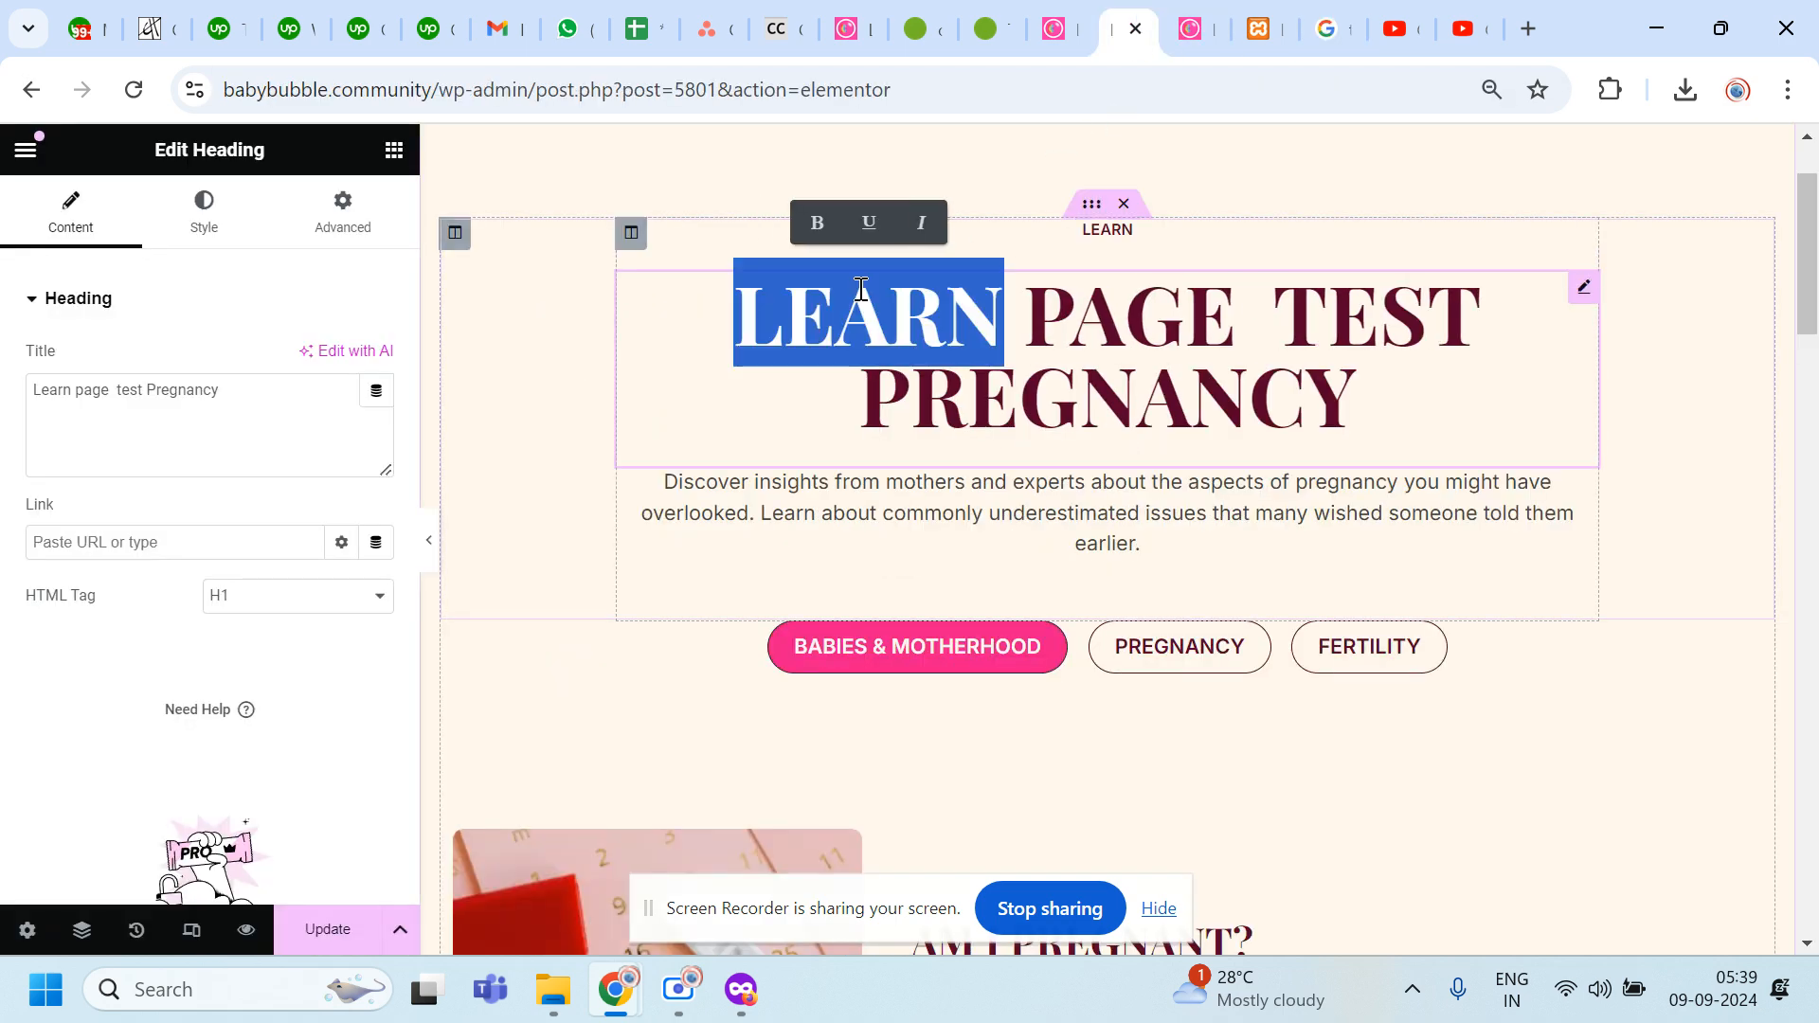
key("BackSpace")
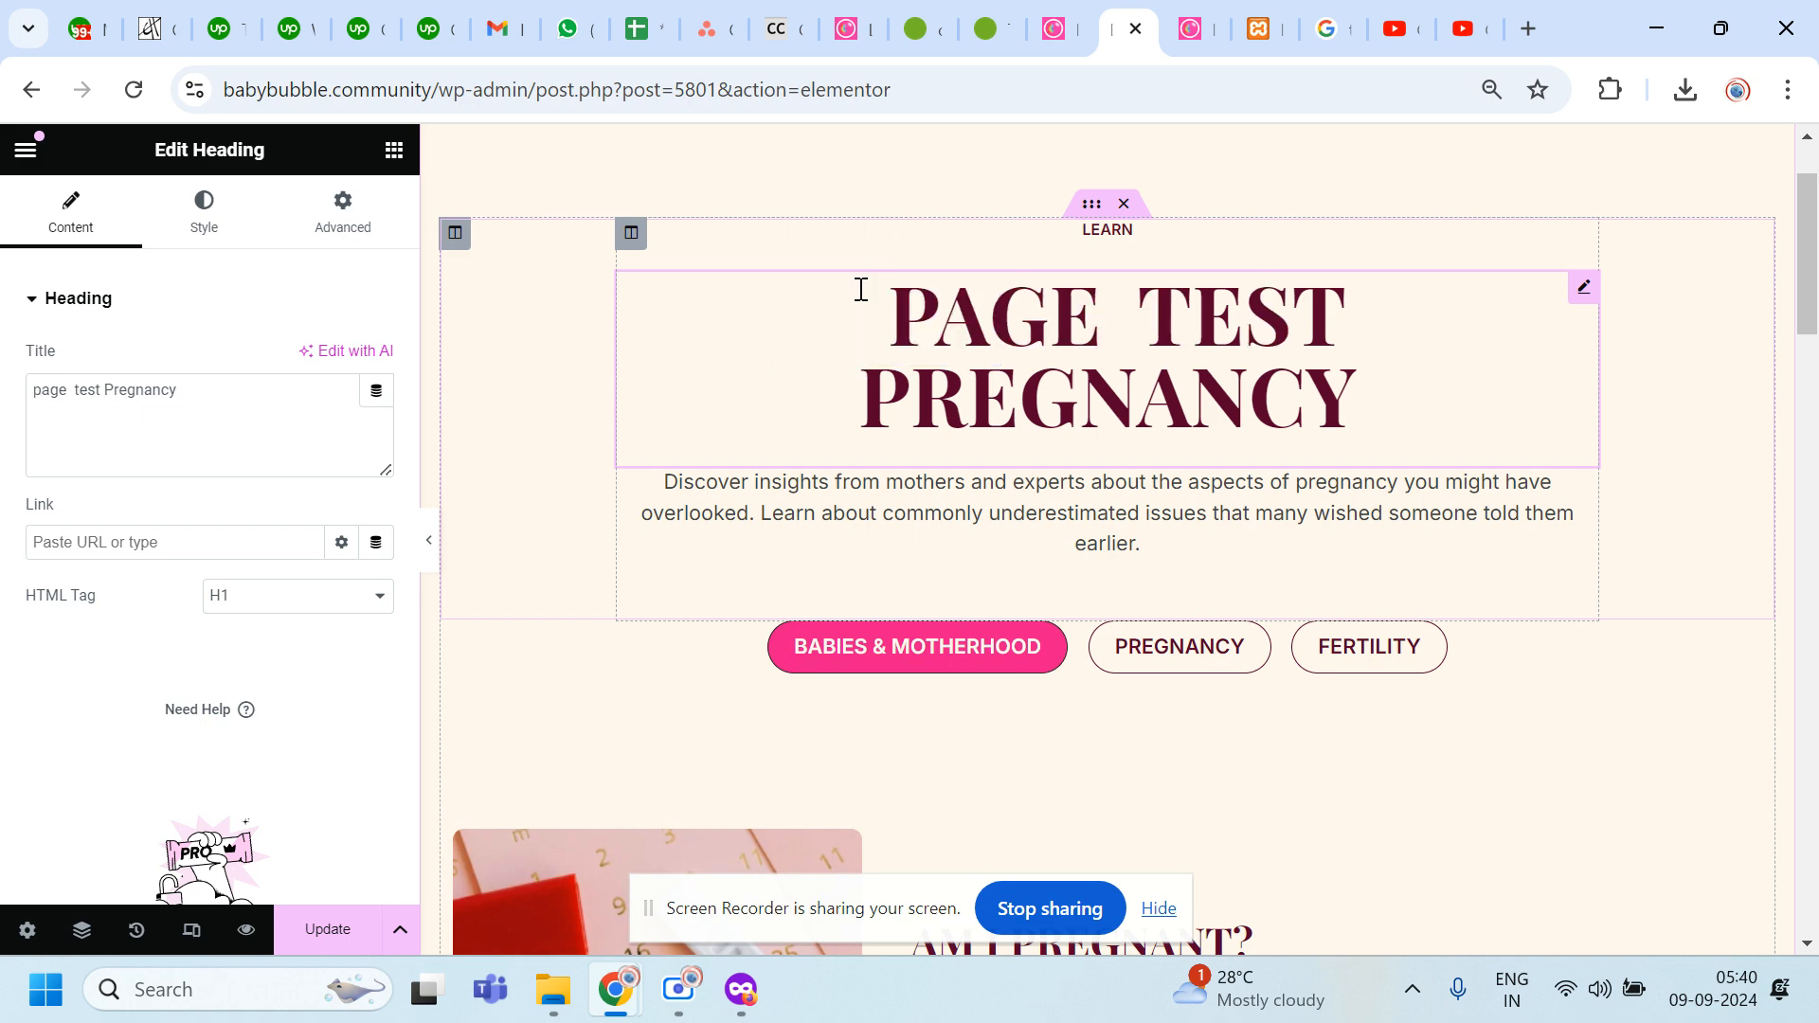
type("शिक्षा")
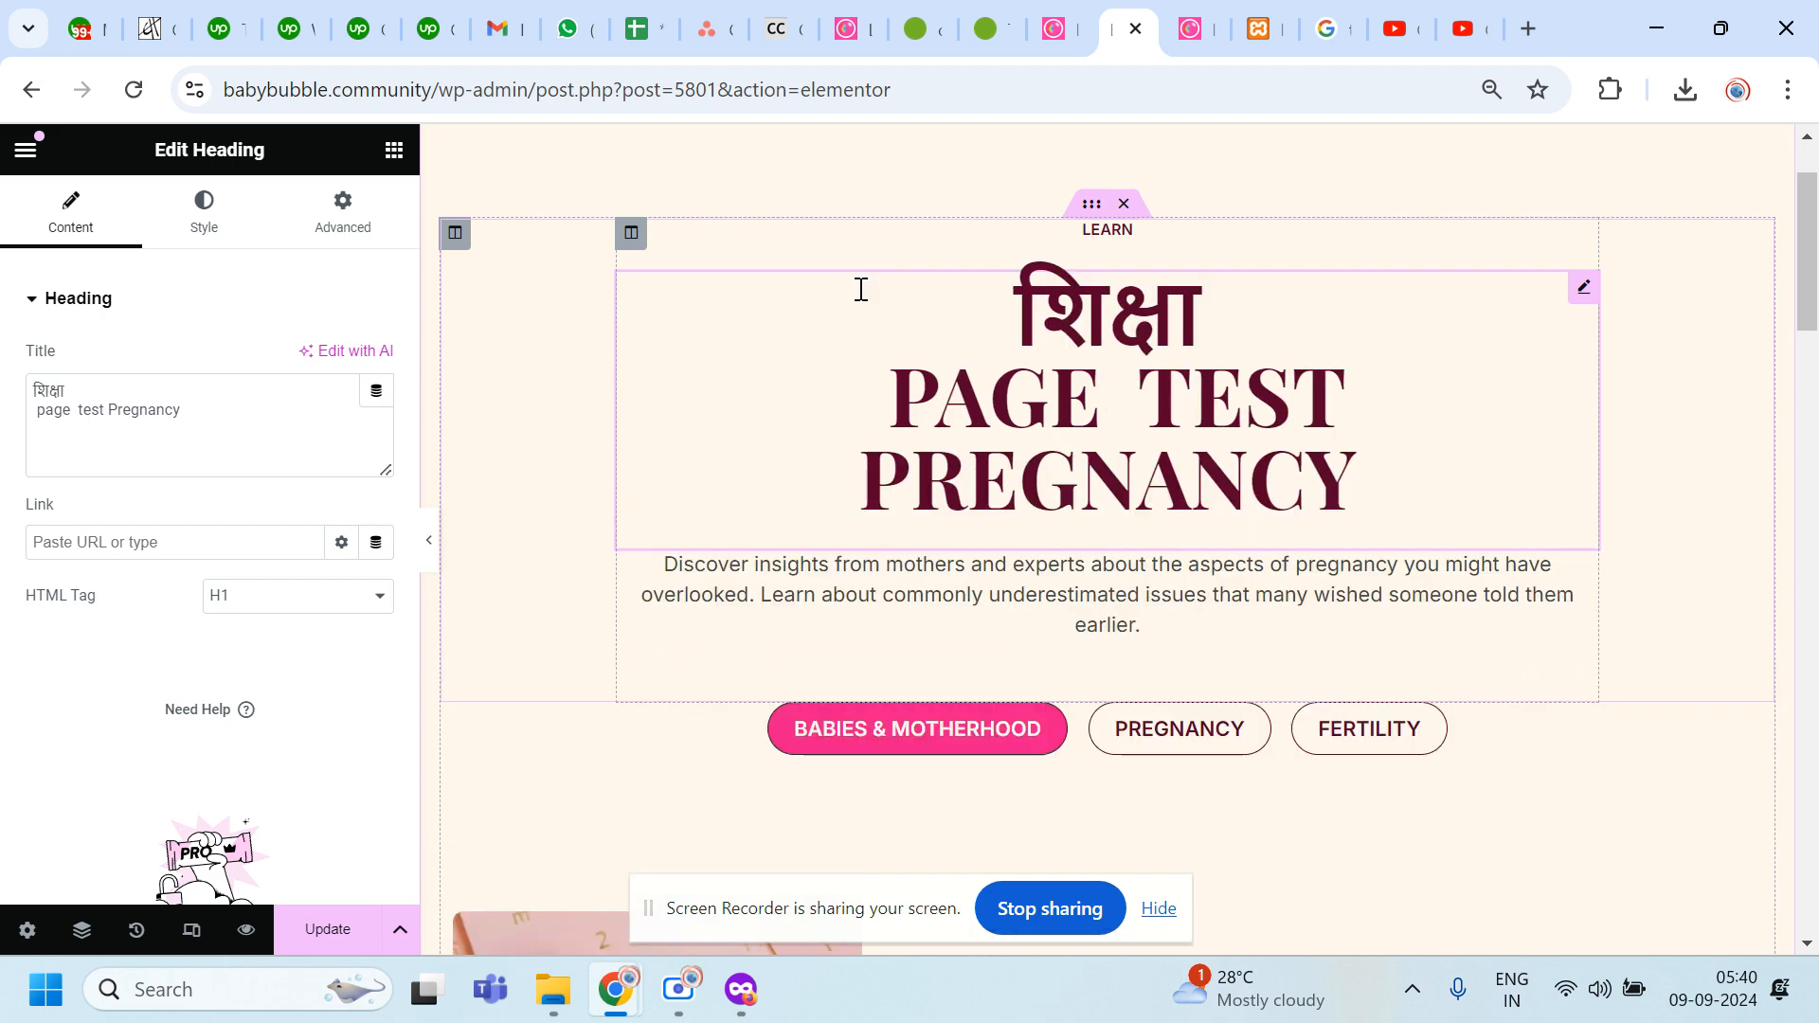
key("BackSpace")
Step: Try pasting "शिक्षा" with its source formatting at the start of the heading and undo the paste
double_click(865, 289)
key("ctrl+c")
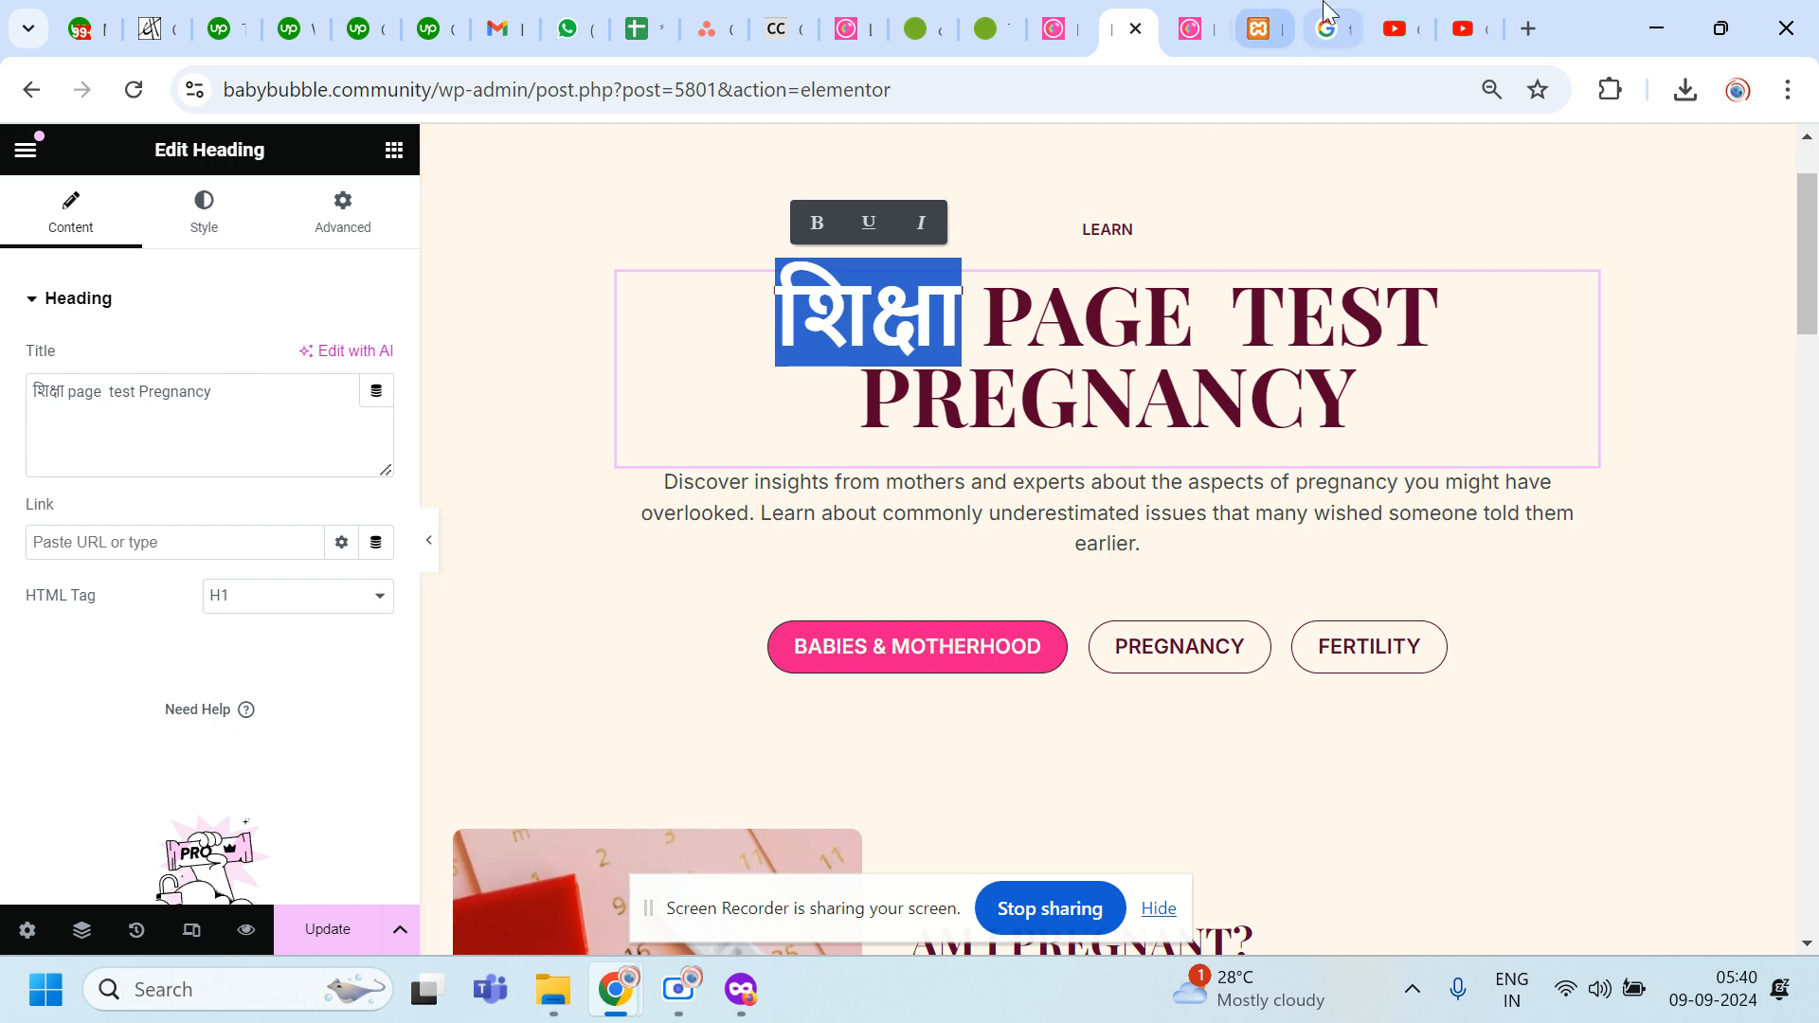
left_click(1331, 29)
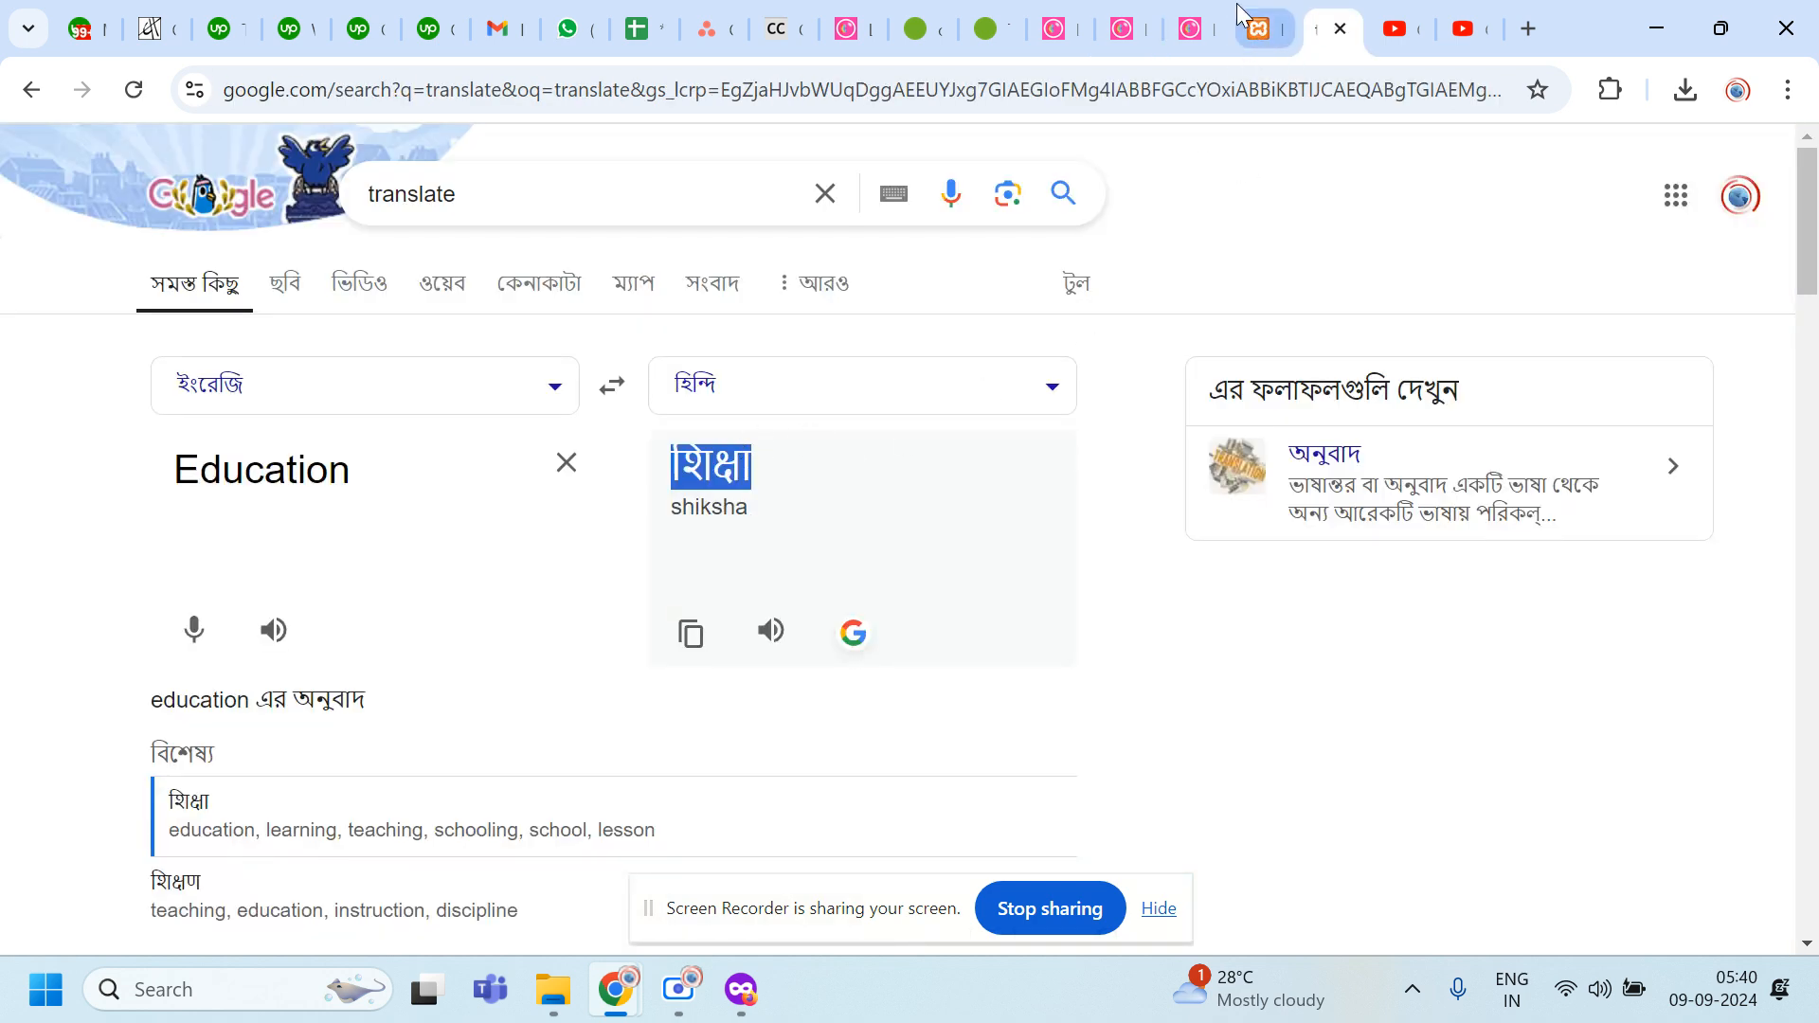
left_click(1192, 28)
left_click(1120, 23)
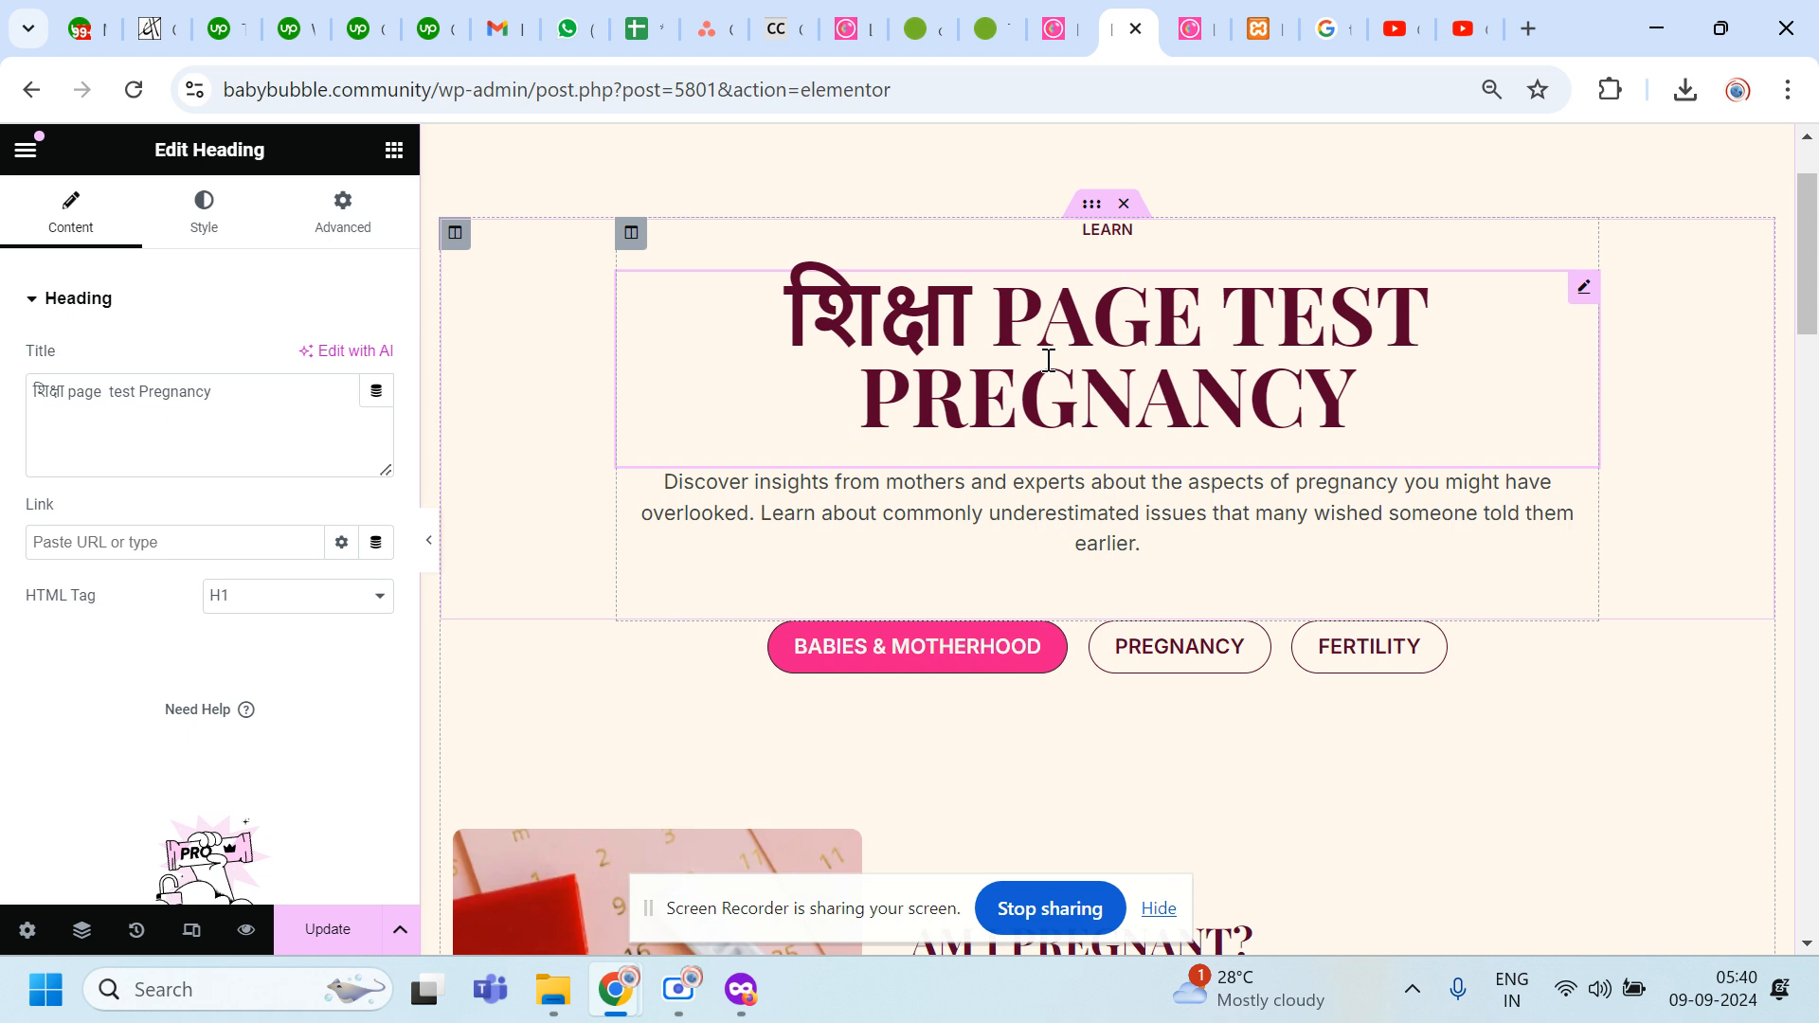
left_click(787, 319)
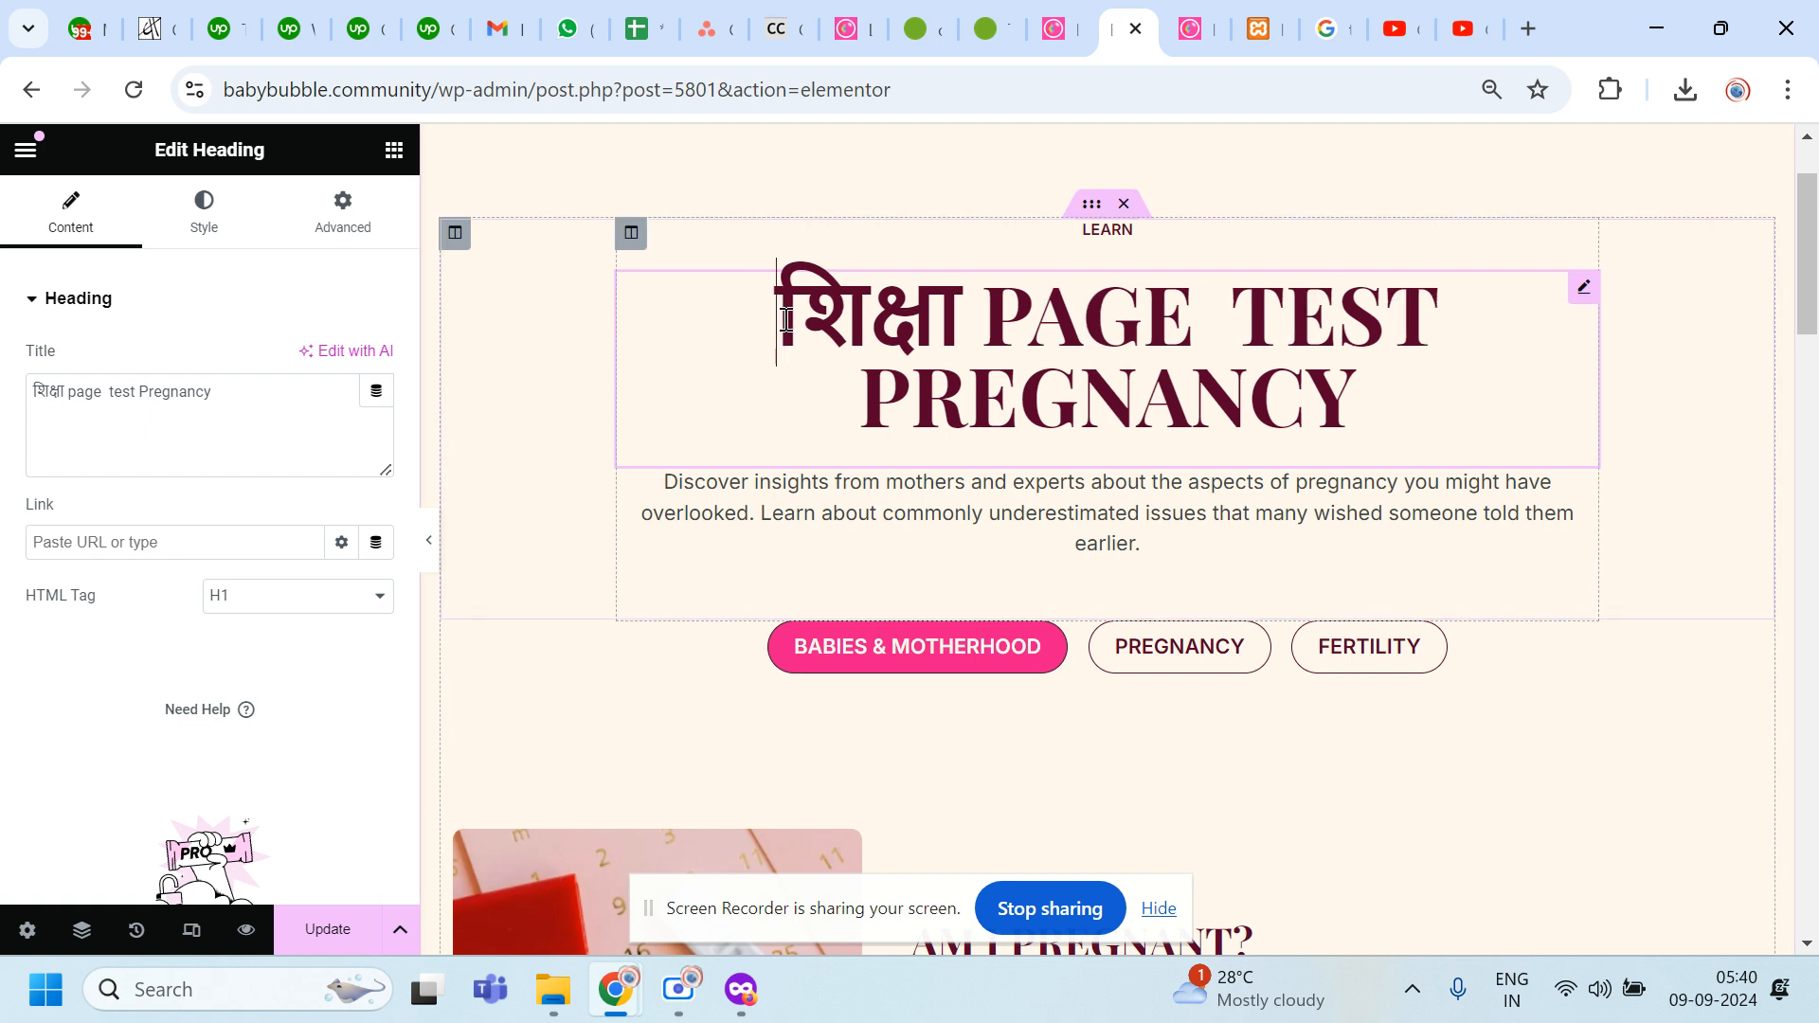
key("ctrl+v")
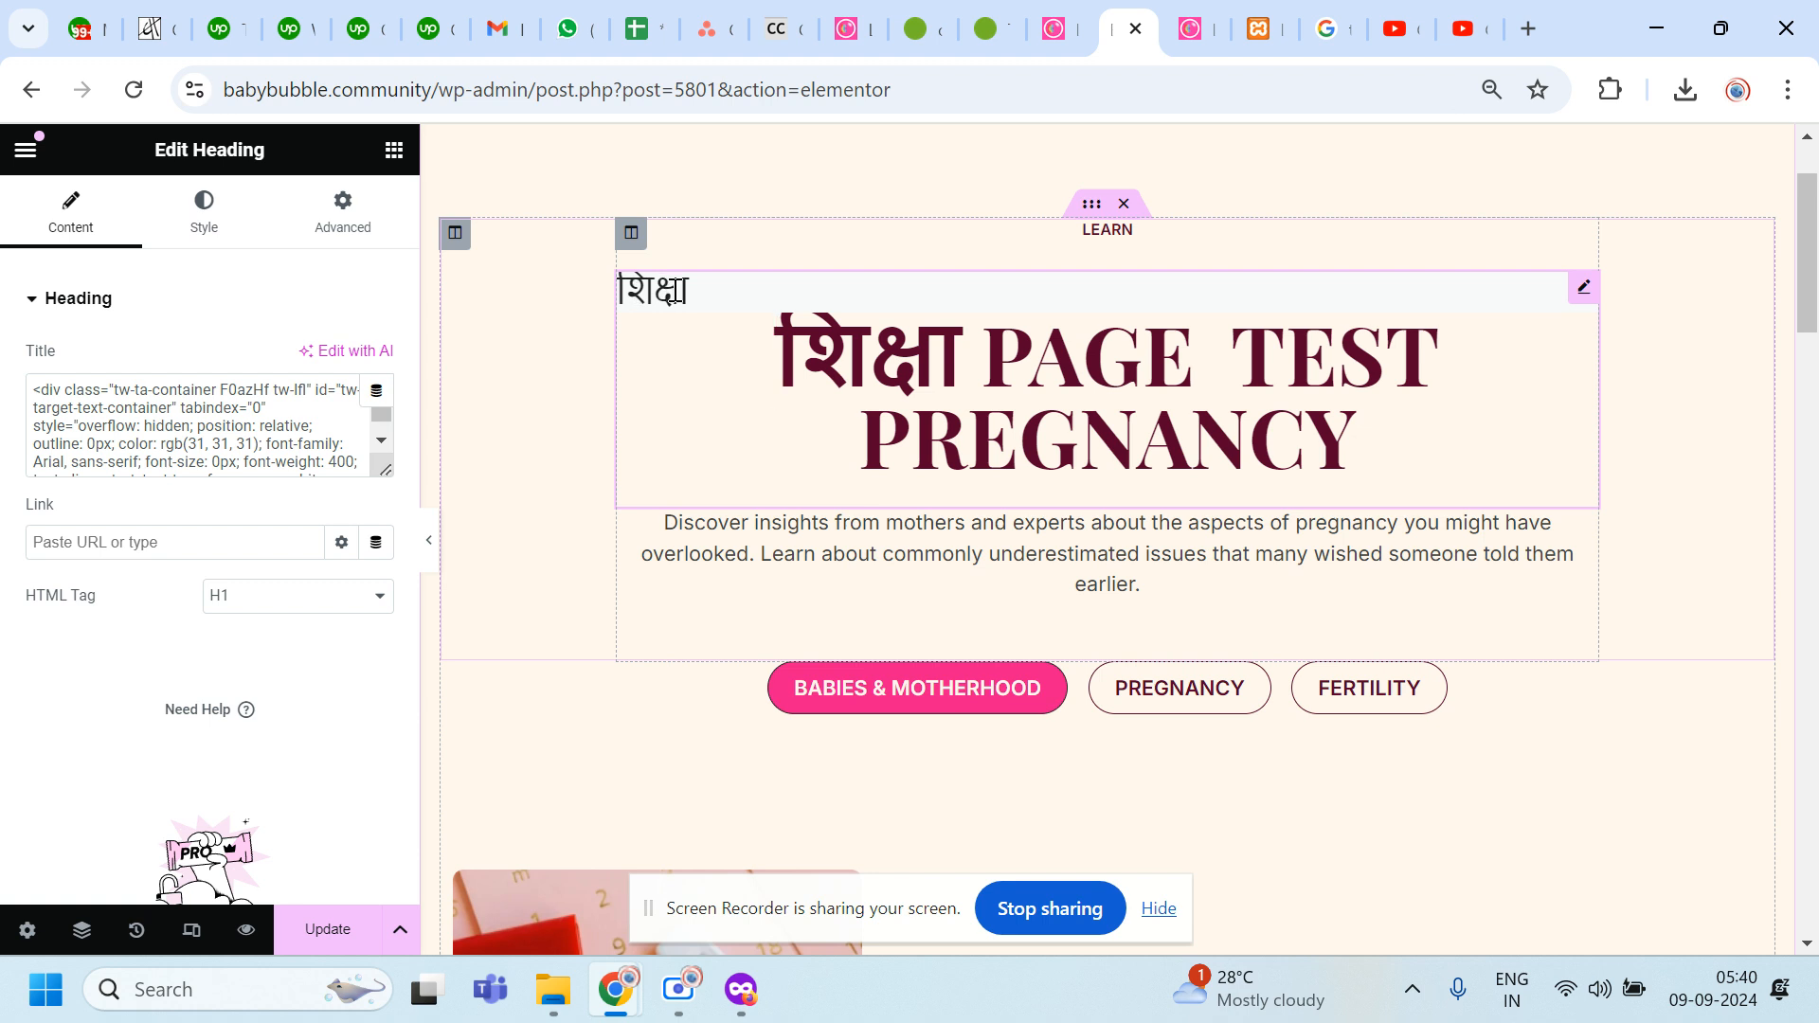
key("ctrl+z")
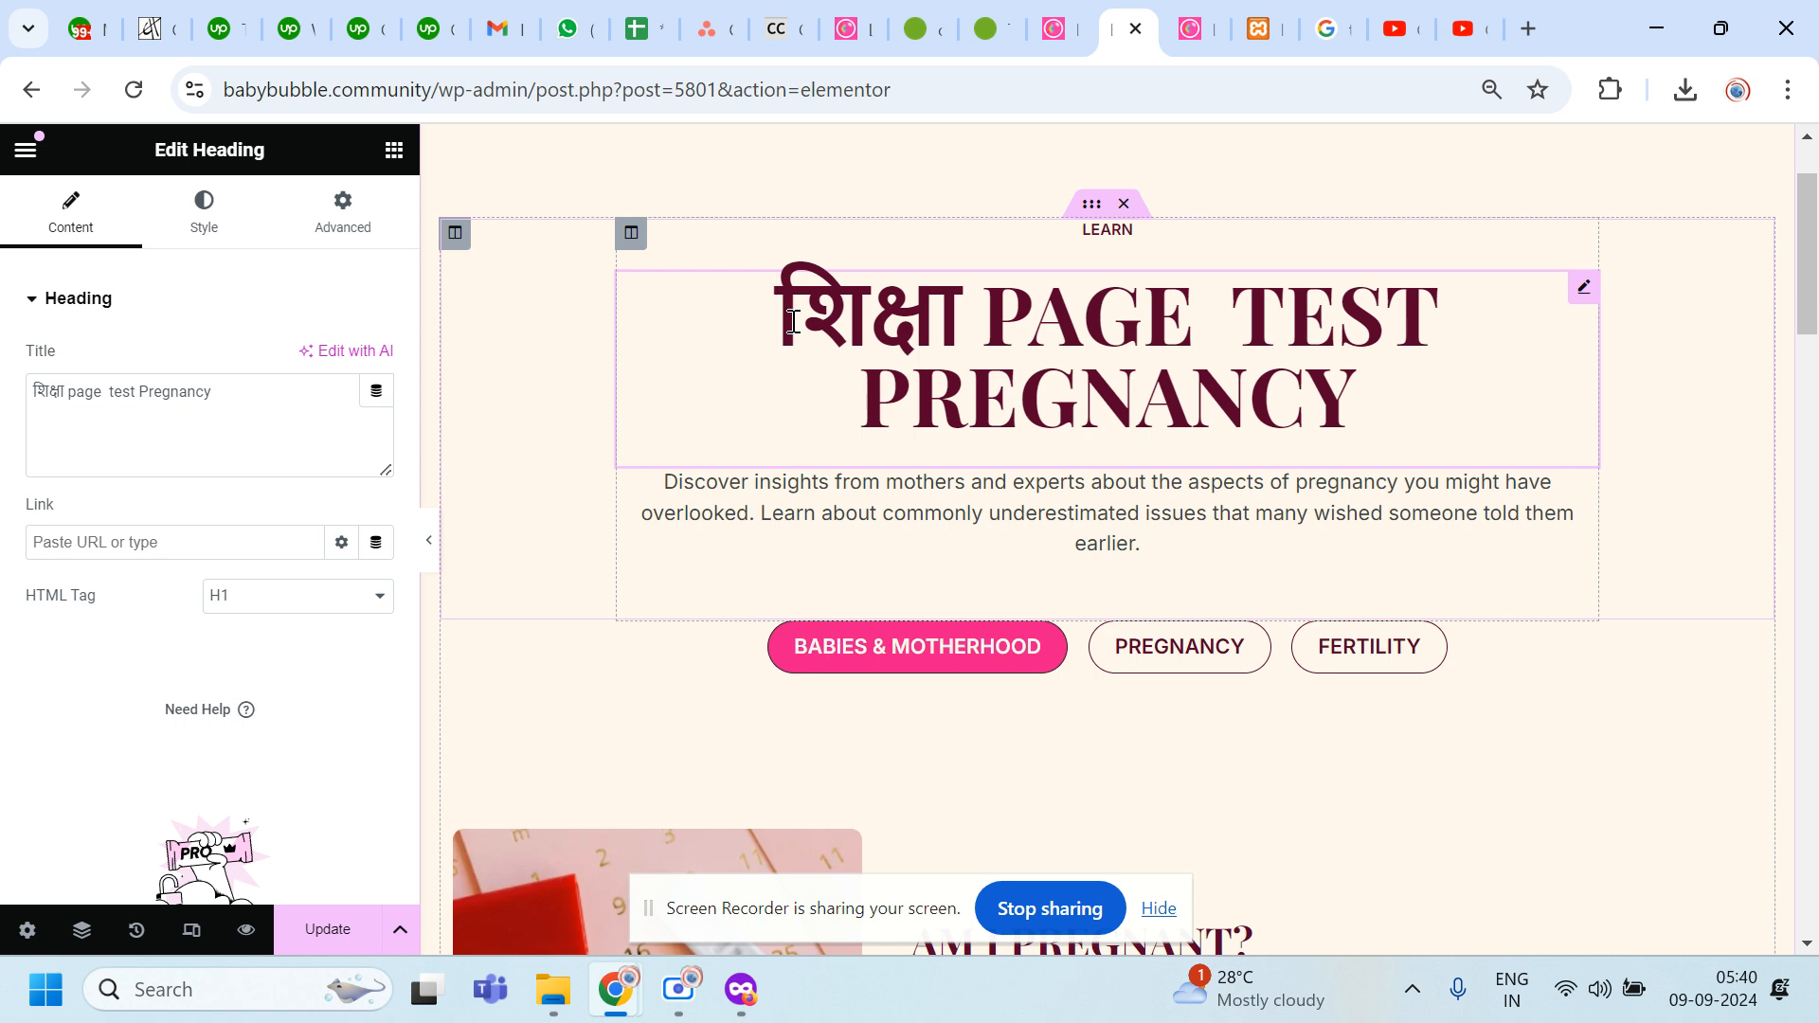
Step: Paste "शिक्षा" as plain text before the heading and remove the duplicated word with its line break
key("ctrl+shift+v")
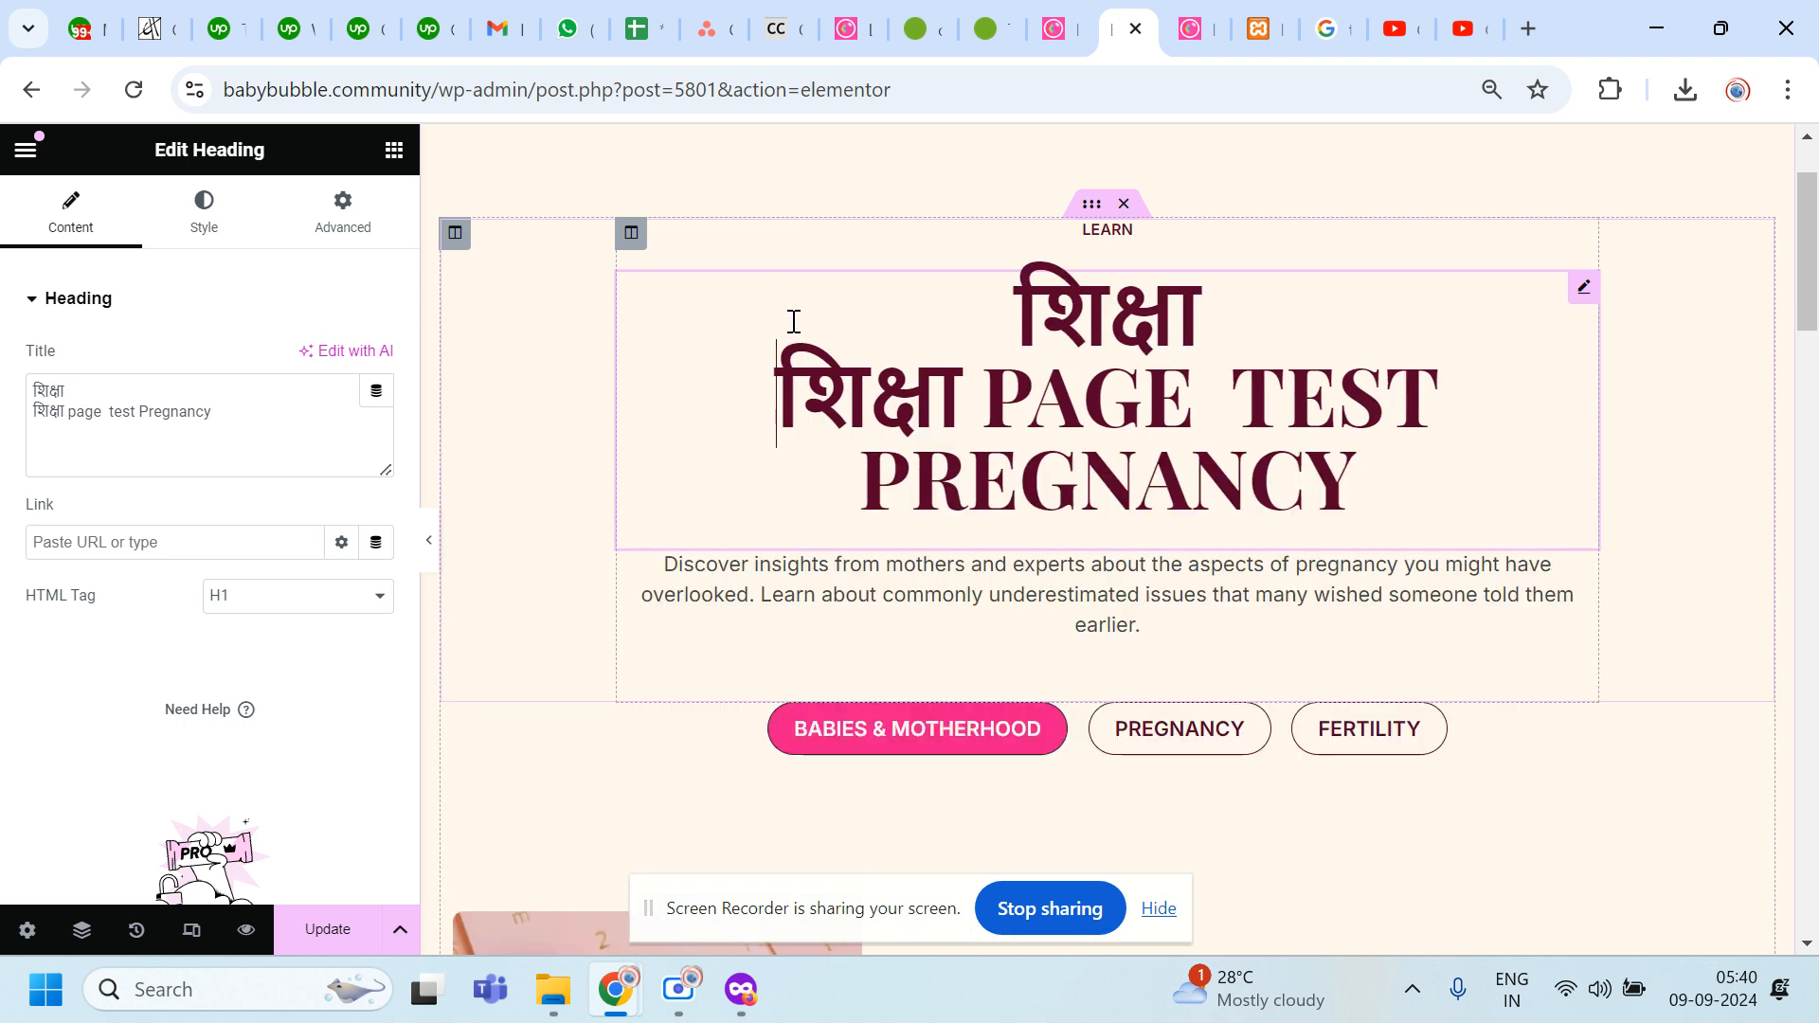
left_click(1205, 305)
key("BackSpace")
key("BackSpace")
key("BackSpace")
key("BackSpace")
key("BackSpace")
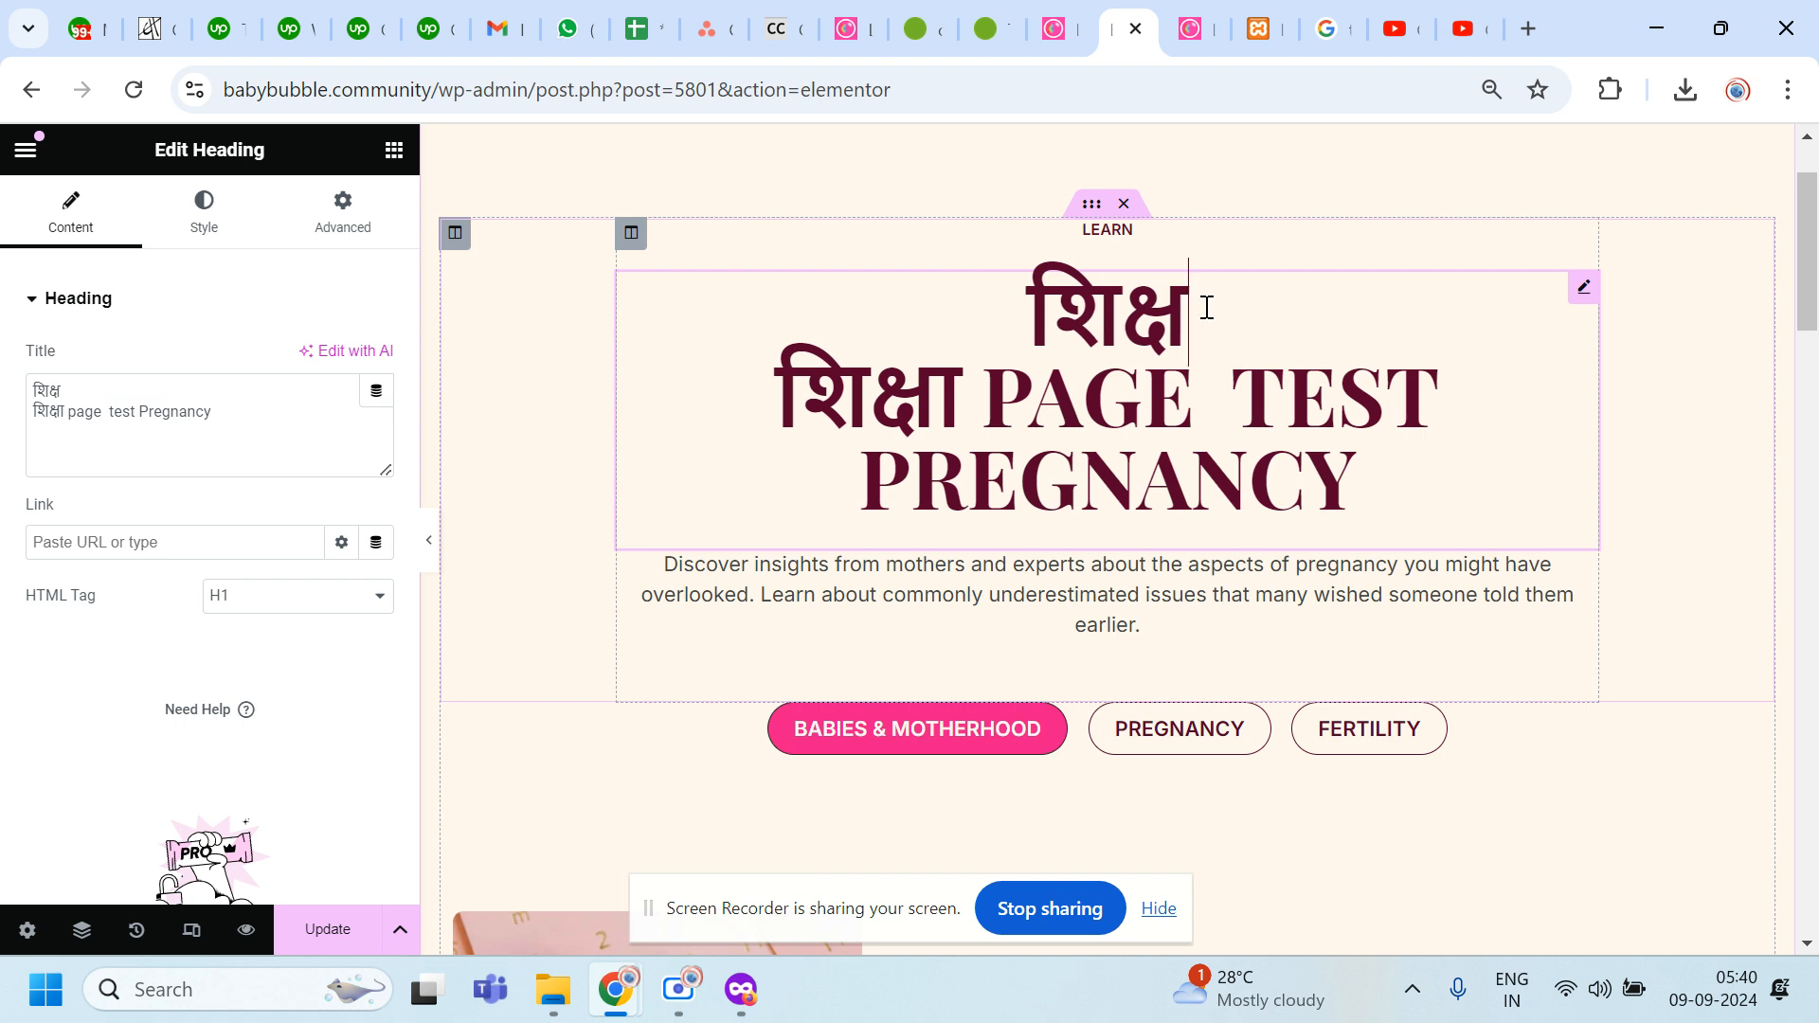
key("BackSpace")
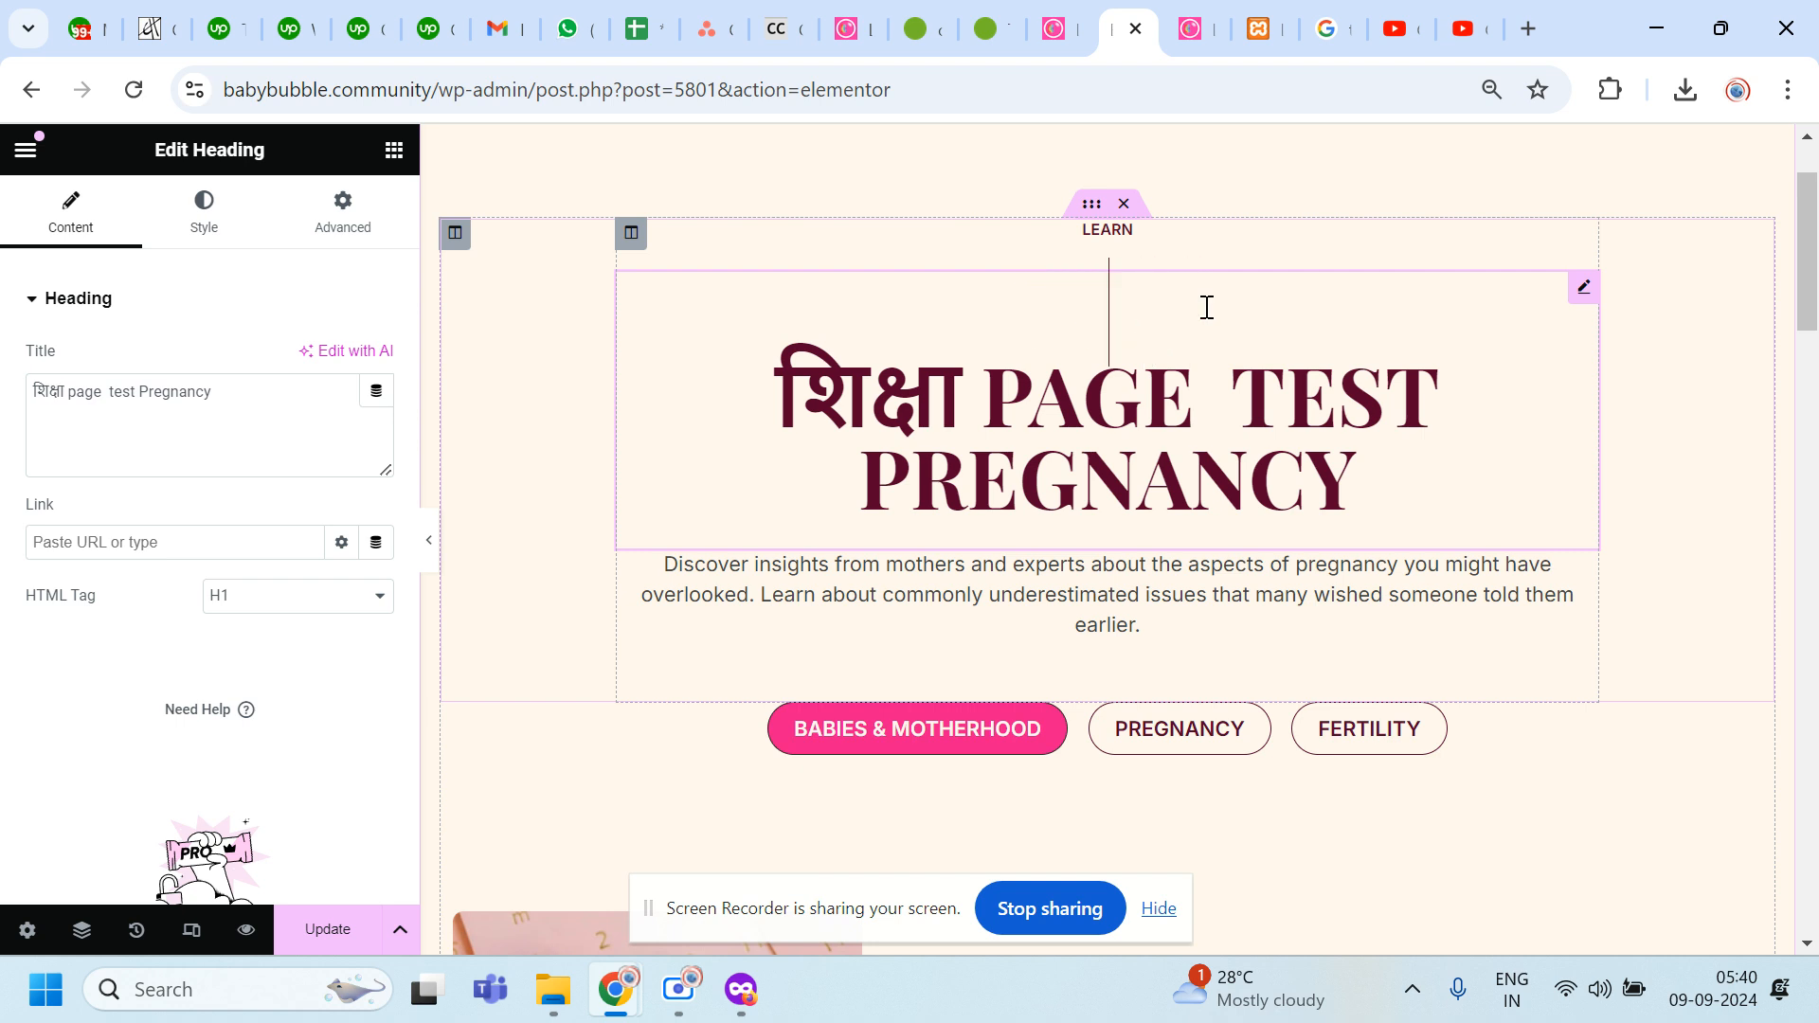
left_click(781, 391)
key("BackSpace")
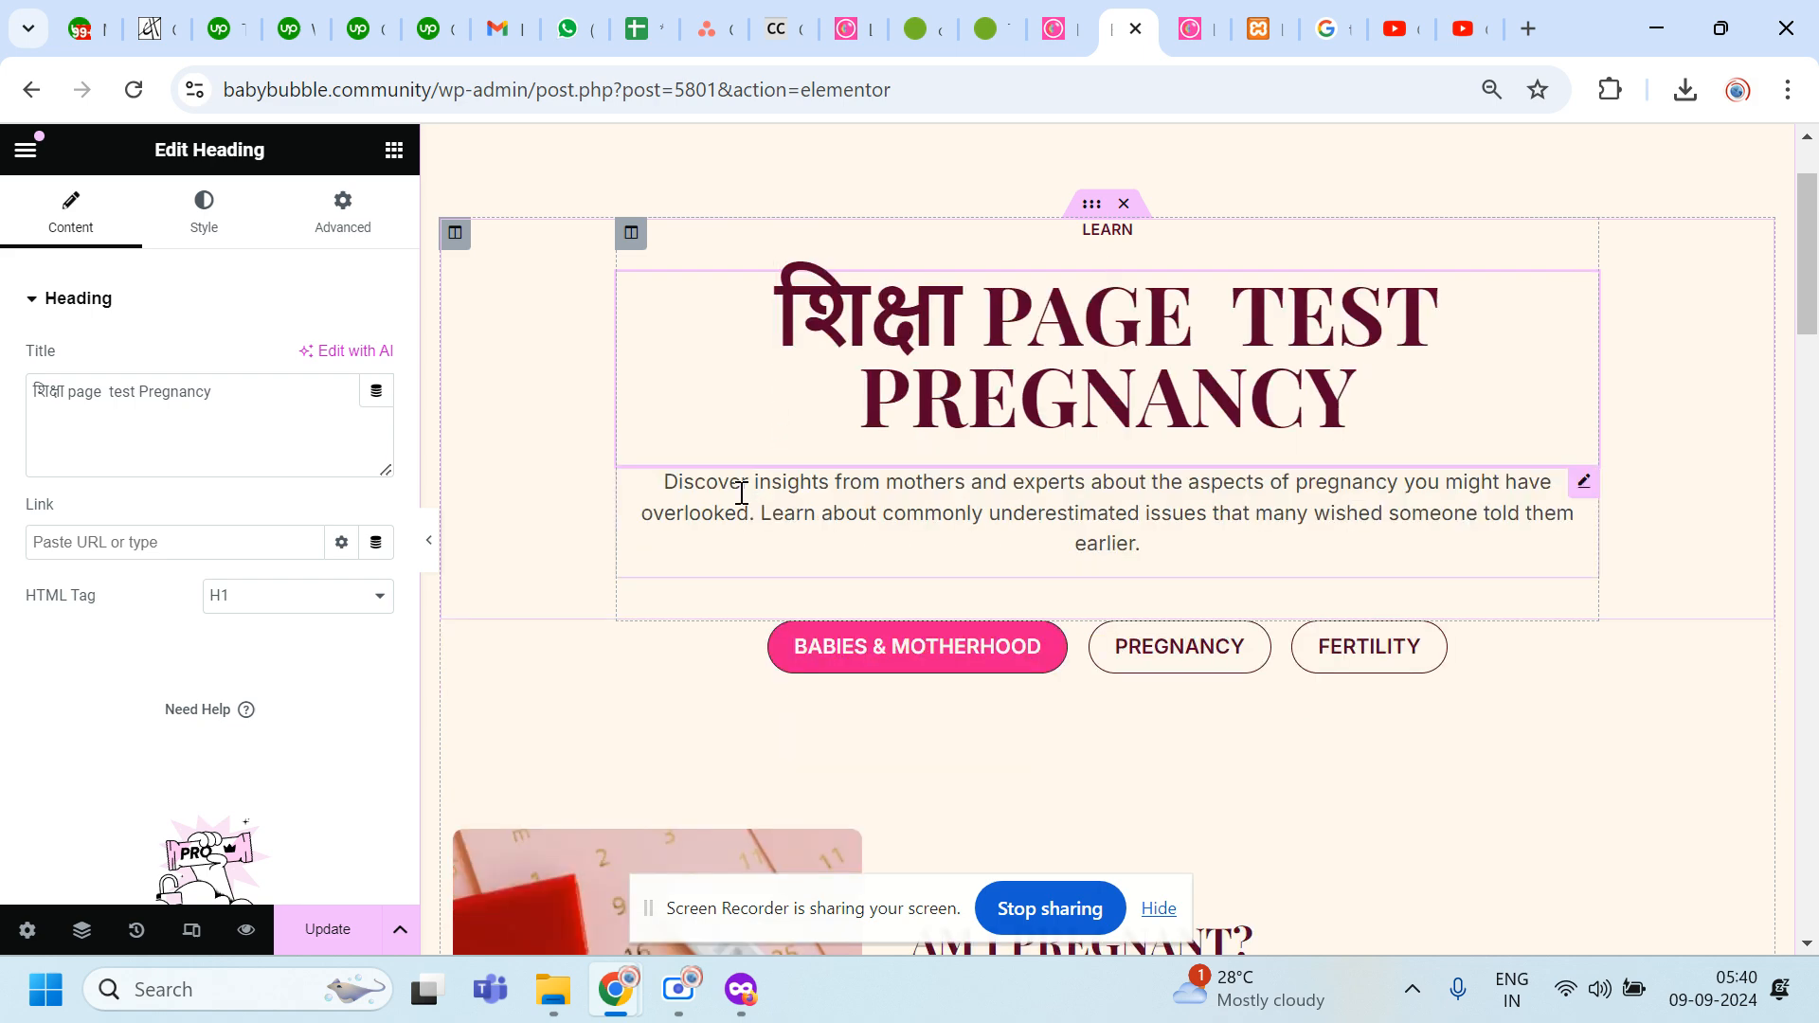
Step: Select the description paragraph below the heading and update the Hindi topic with the changes made
left_click(689, 490)
triple_click(689, 490)
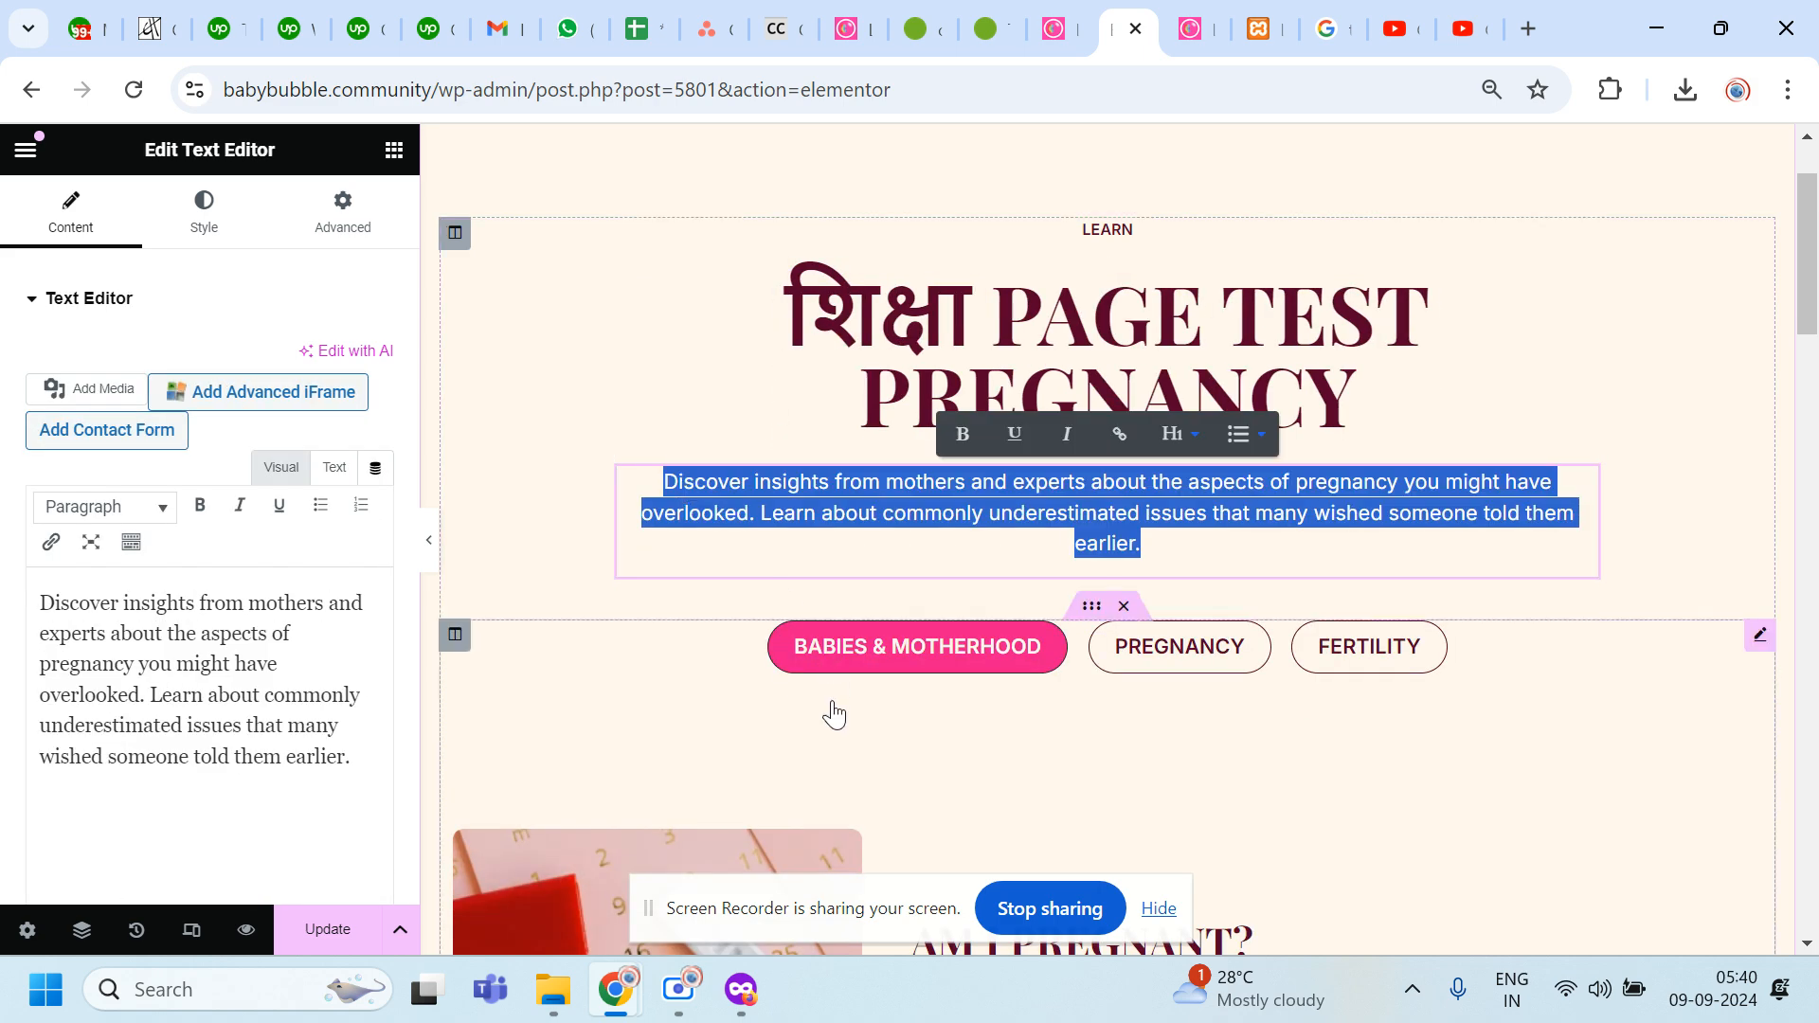
left_click(350, 933)
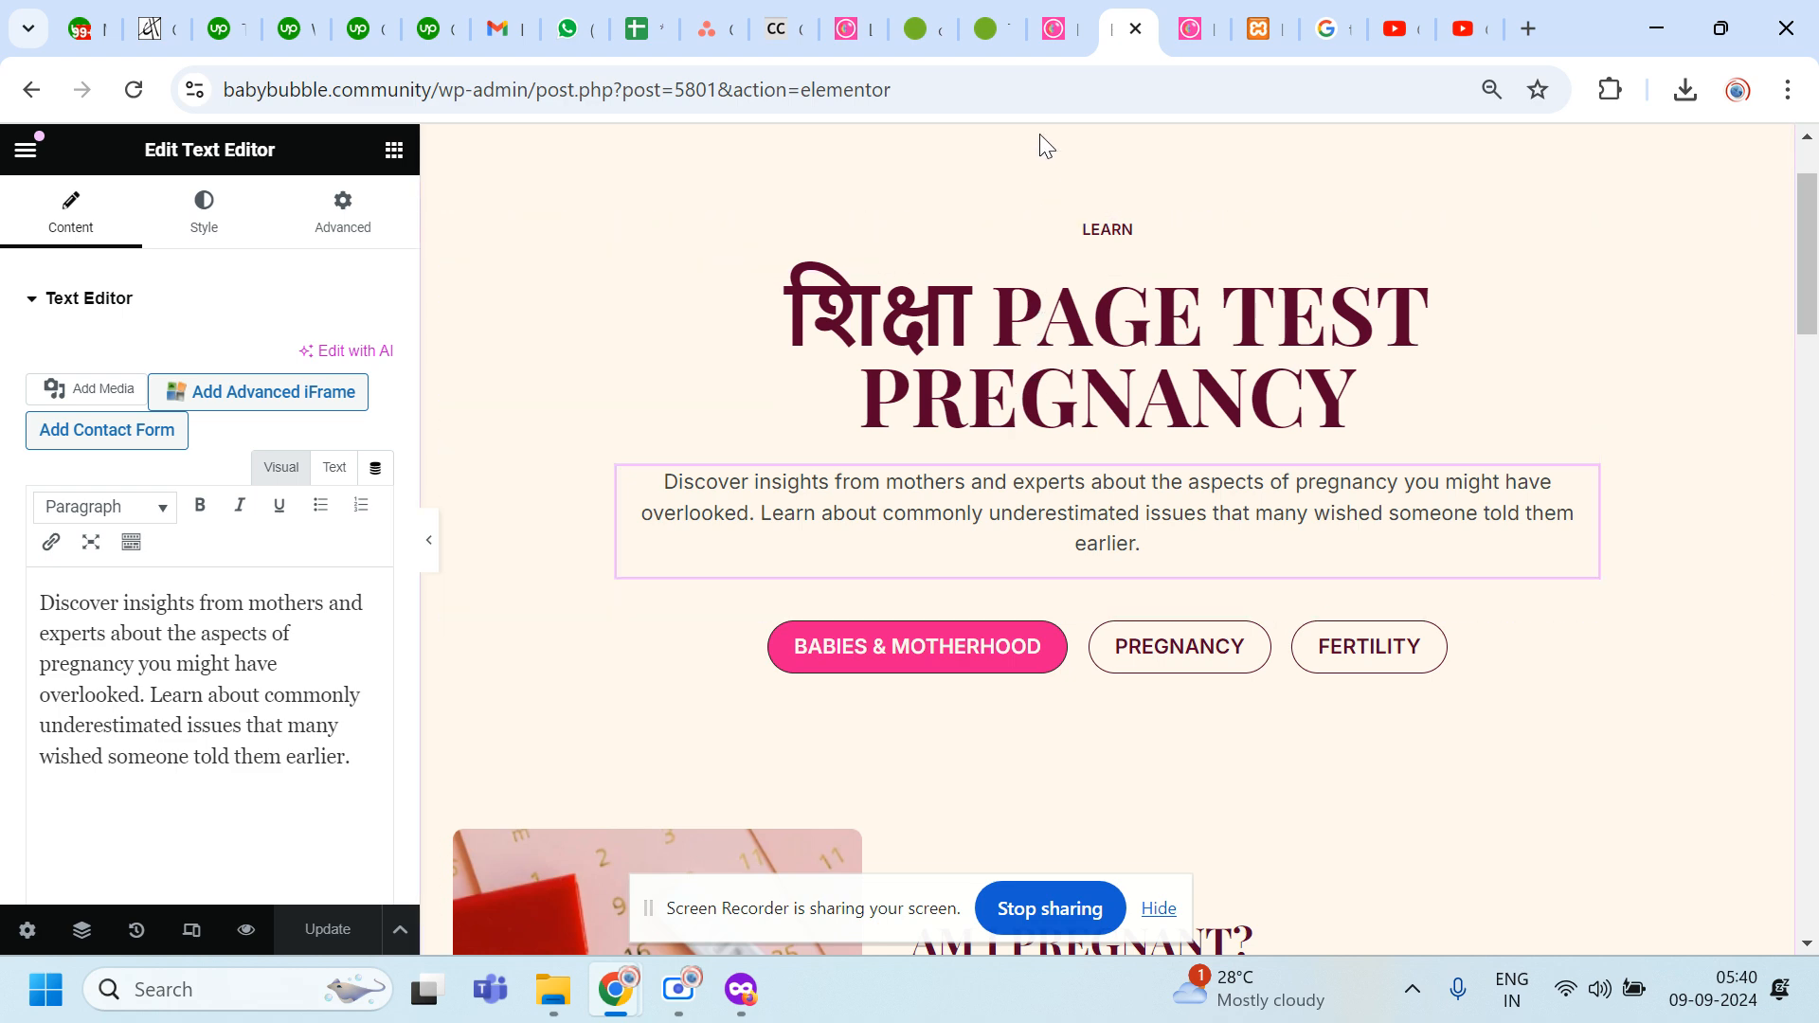
Step: Open the published "शिक्षा – Test post" from the learn topics list in a new tab and view it
left_click(1058, 17)
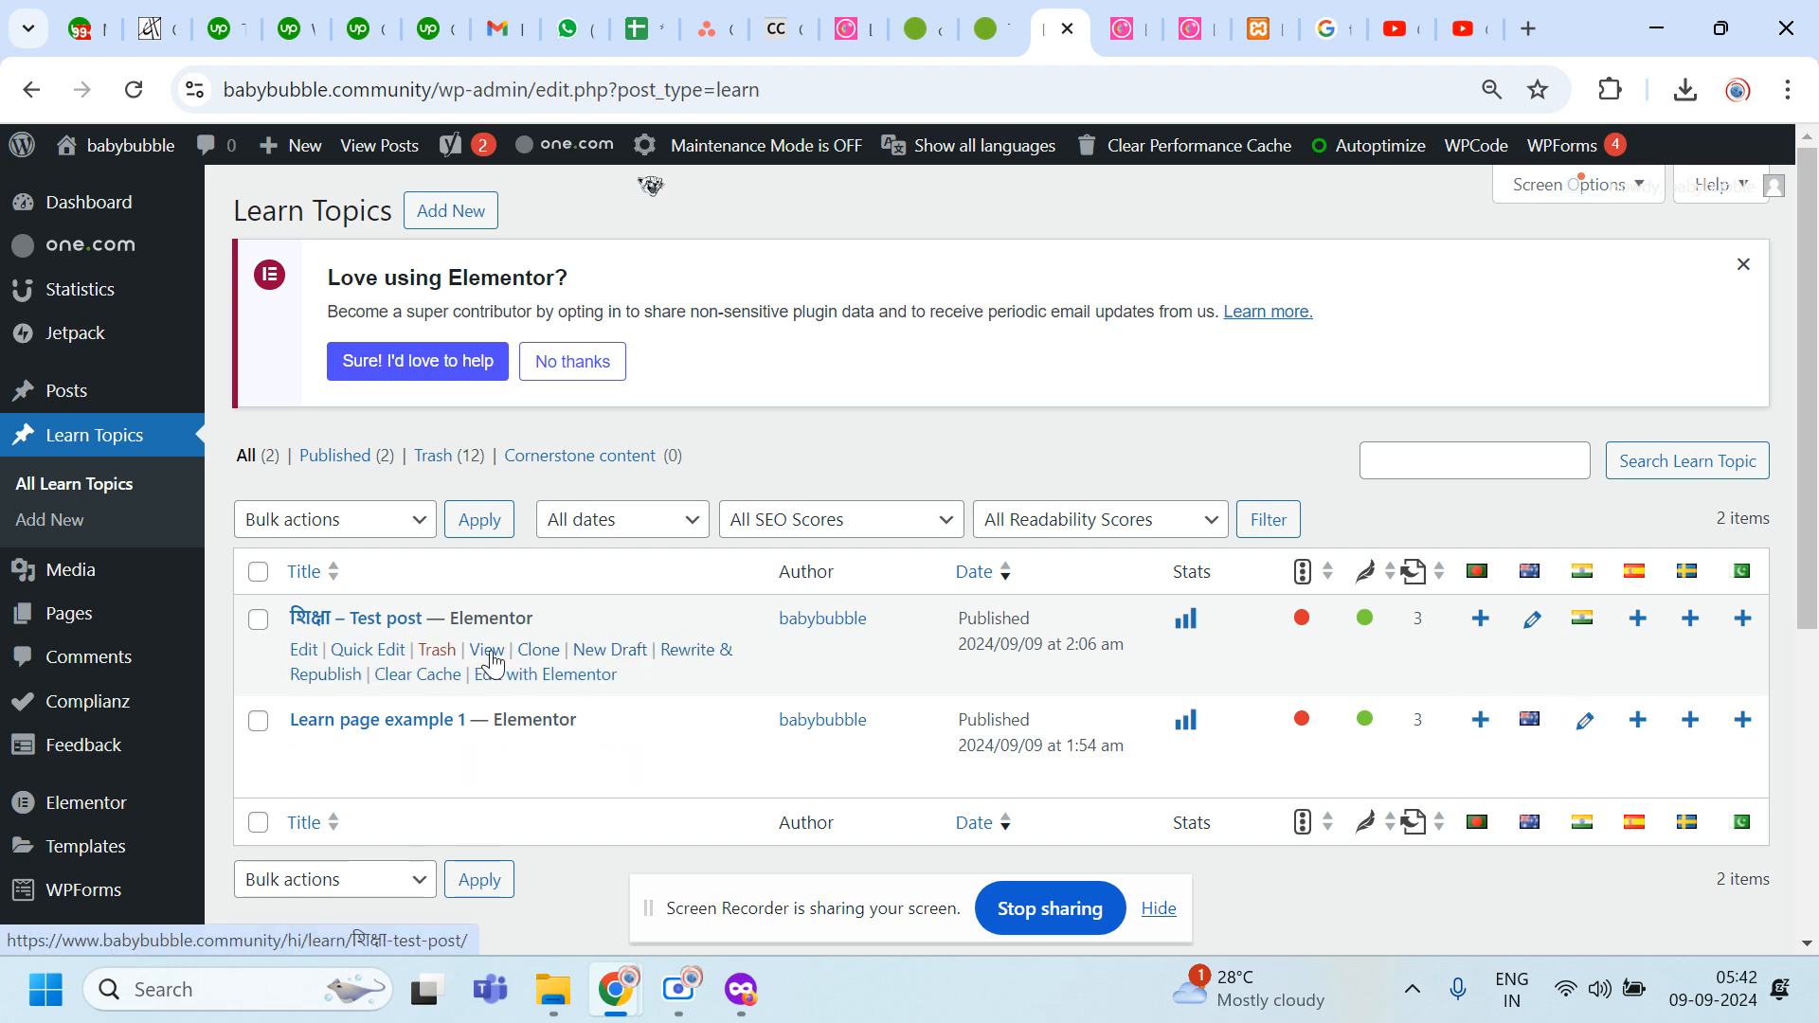
right_click(492, 660)
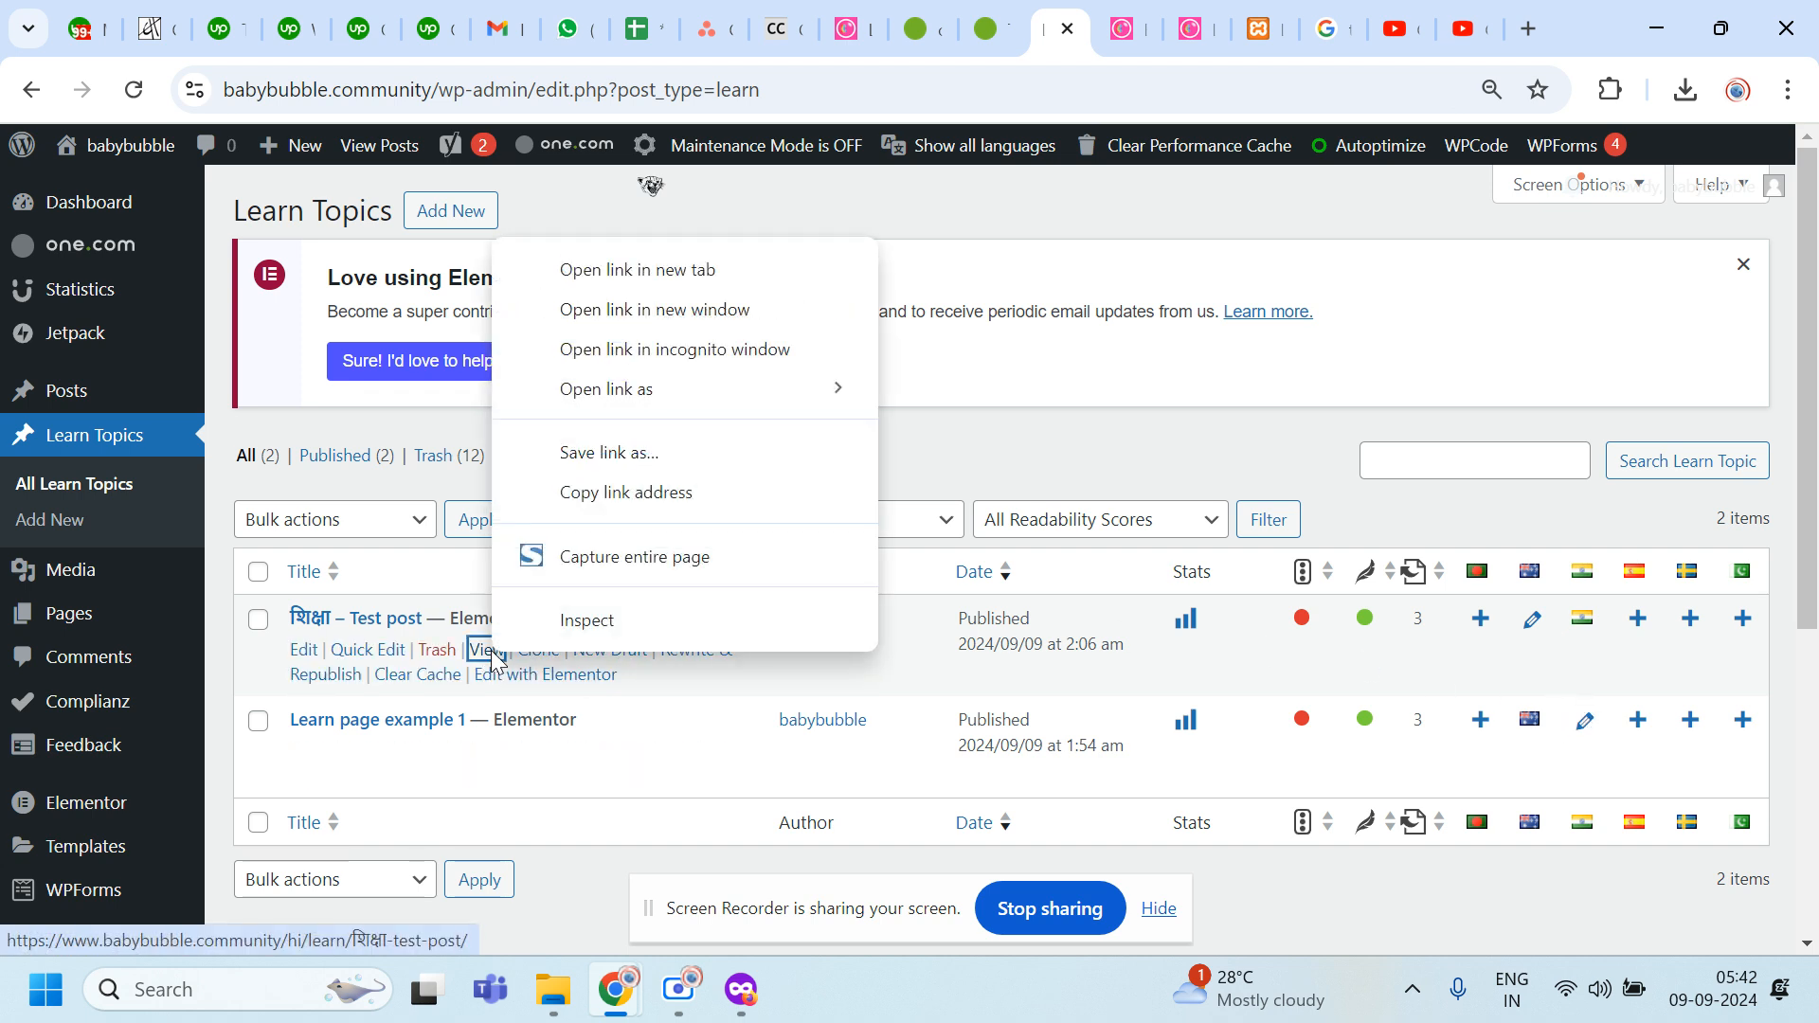
left_click(693, 278)
left_click(1059, 26)
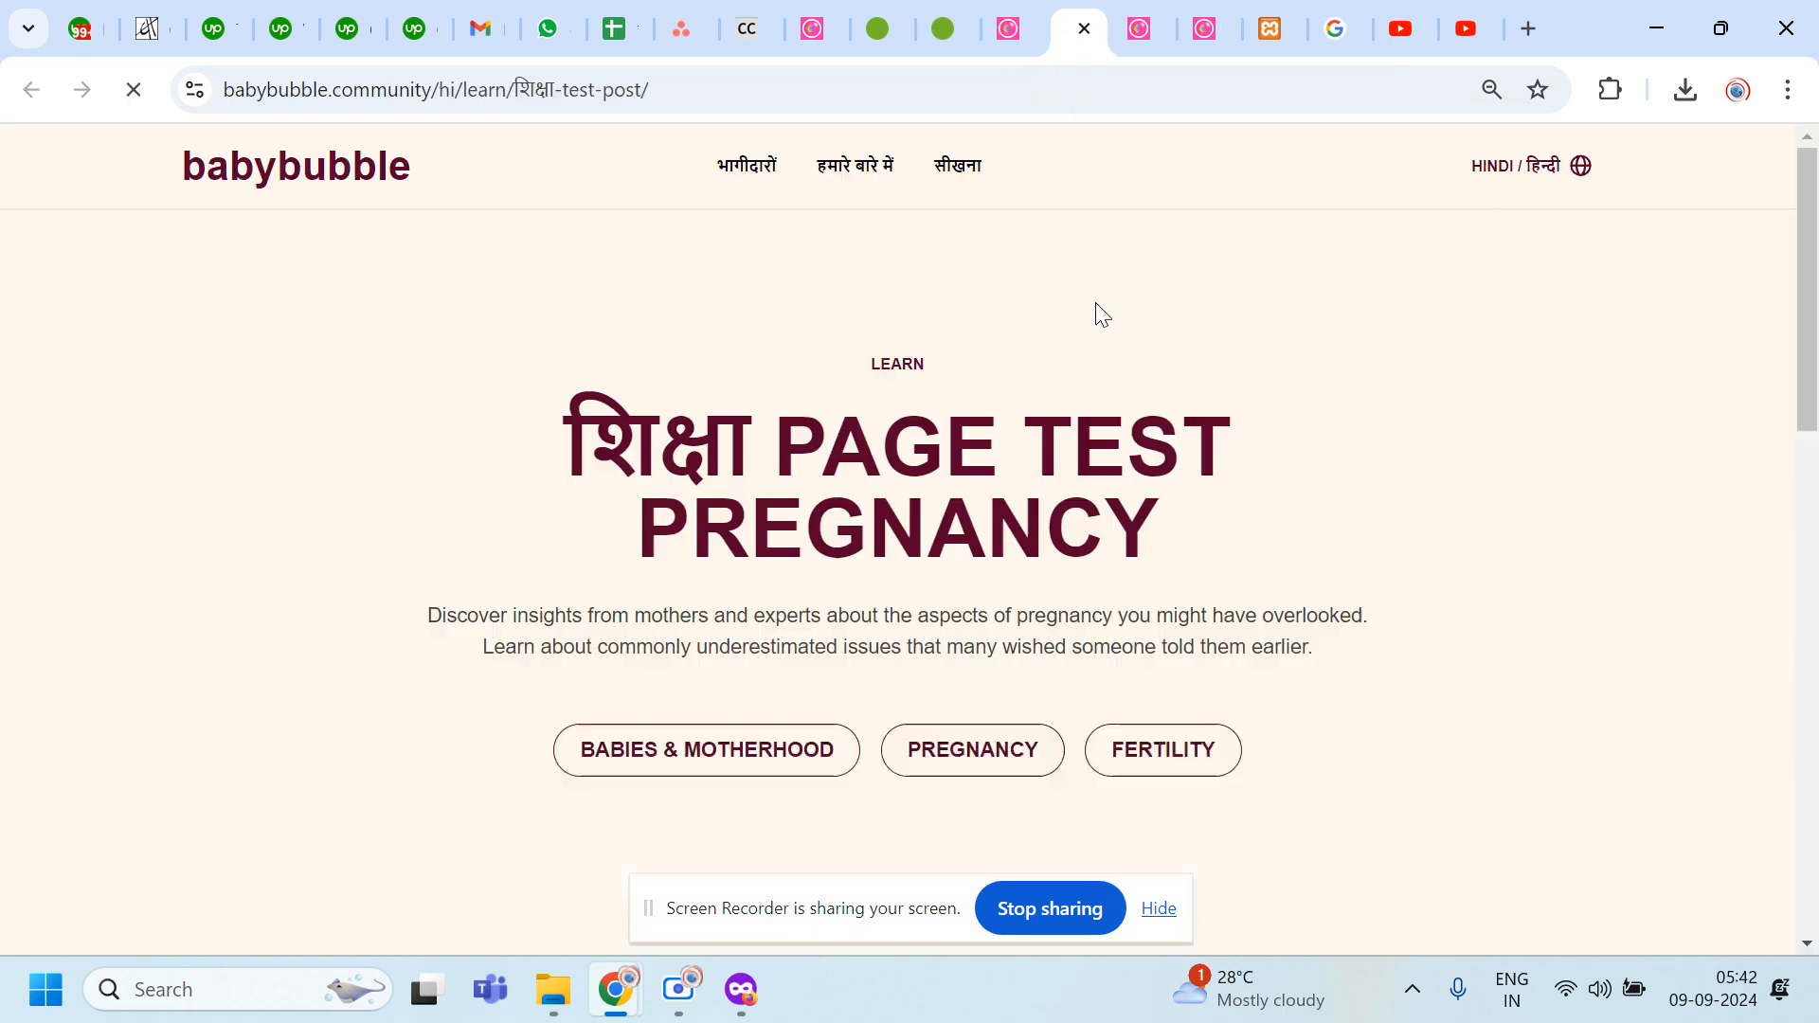
left_click_drag(1805, 248, 1747, 214)
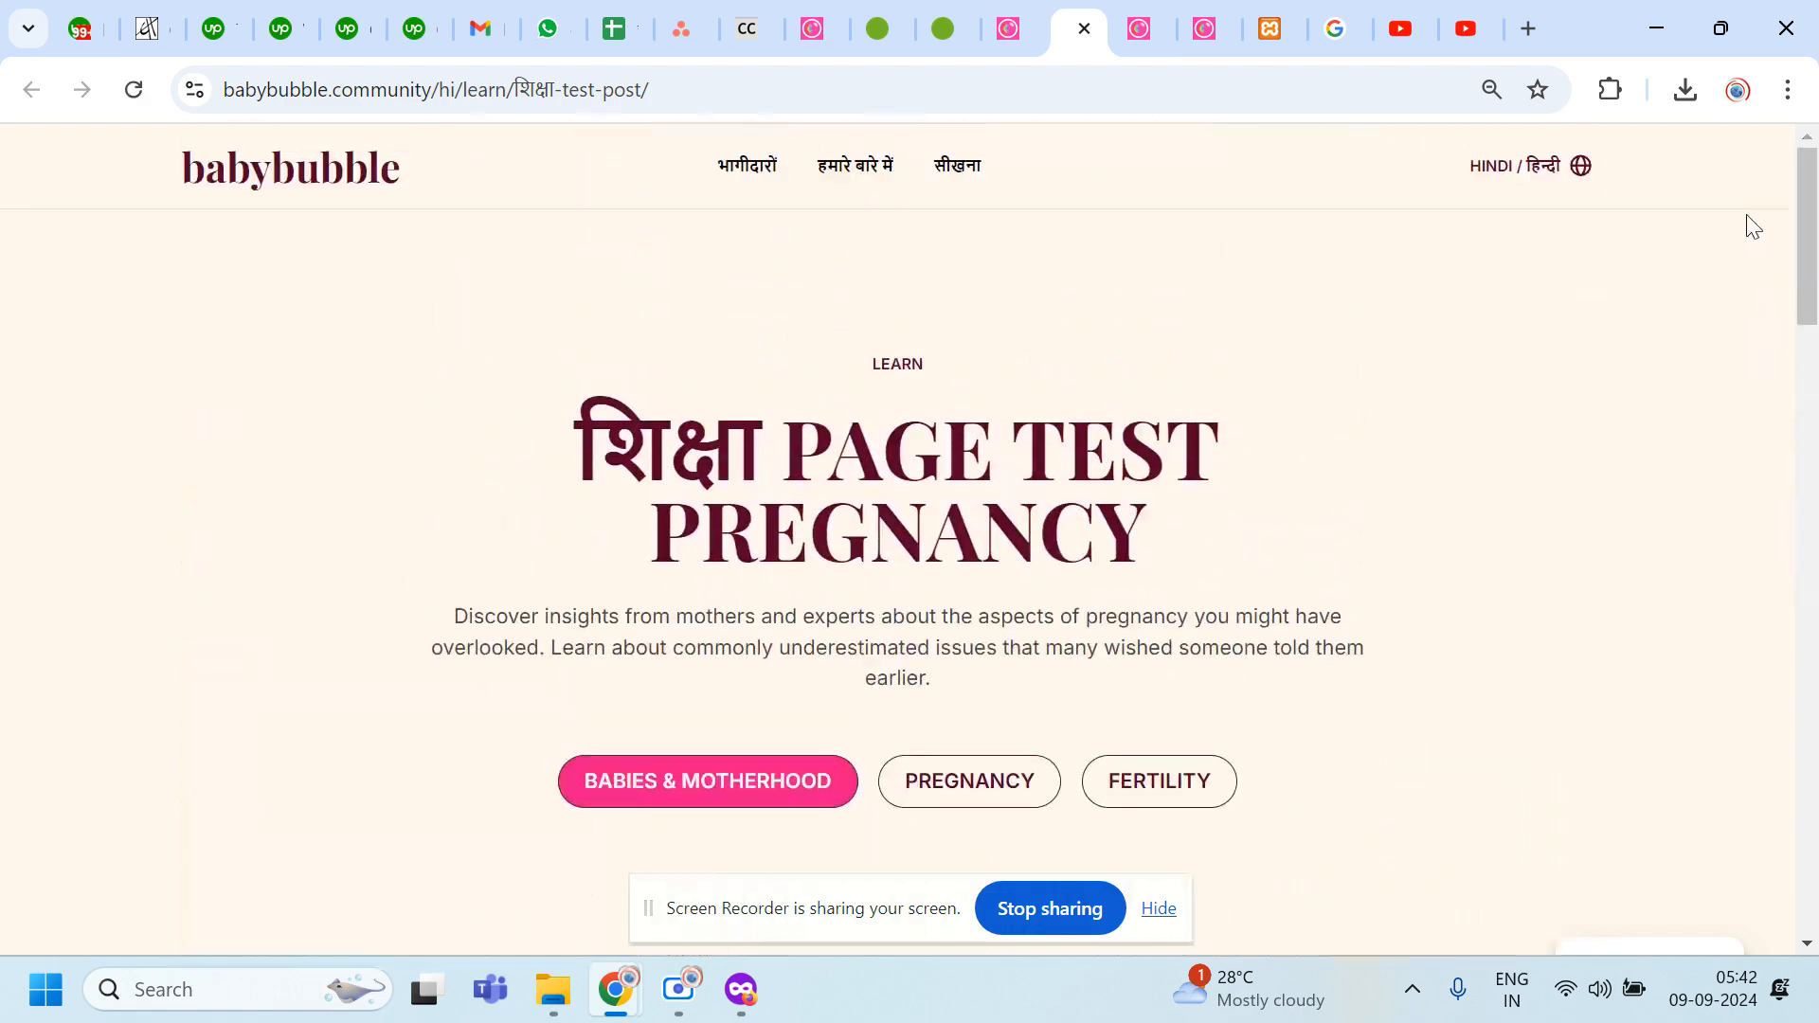
Step: Compare the English learn test page's heading and the "learn" part of its URL with the published Hindi page
left_click(1154, 13)
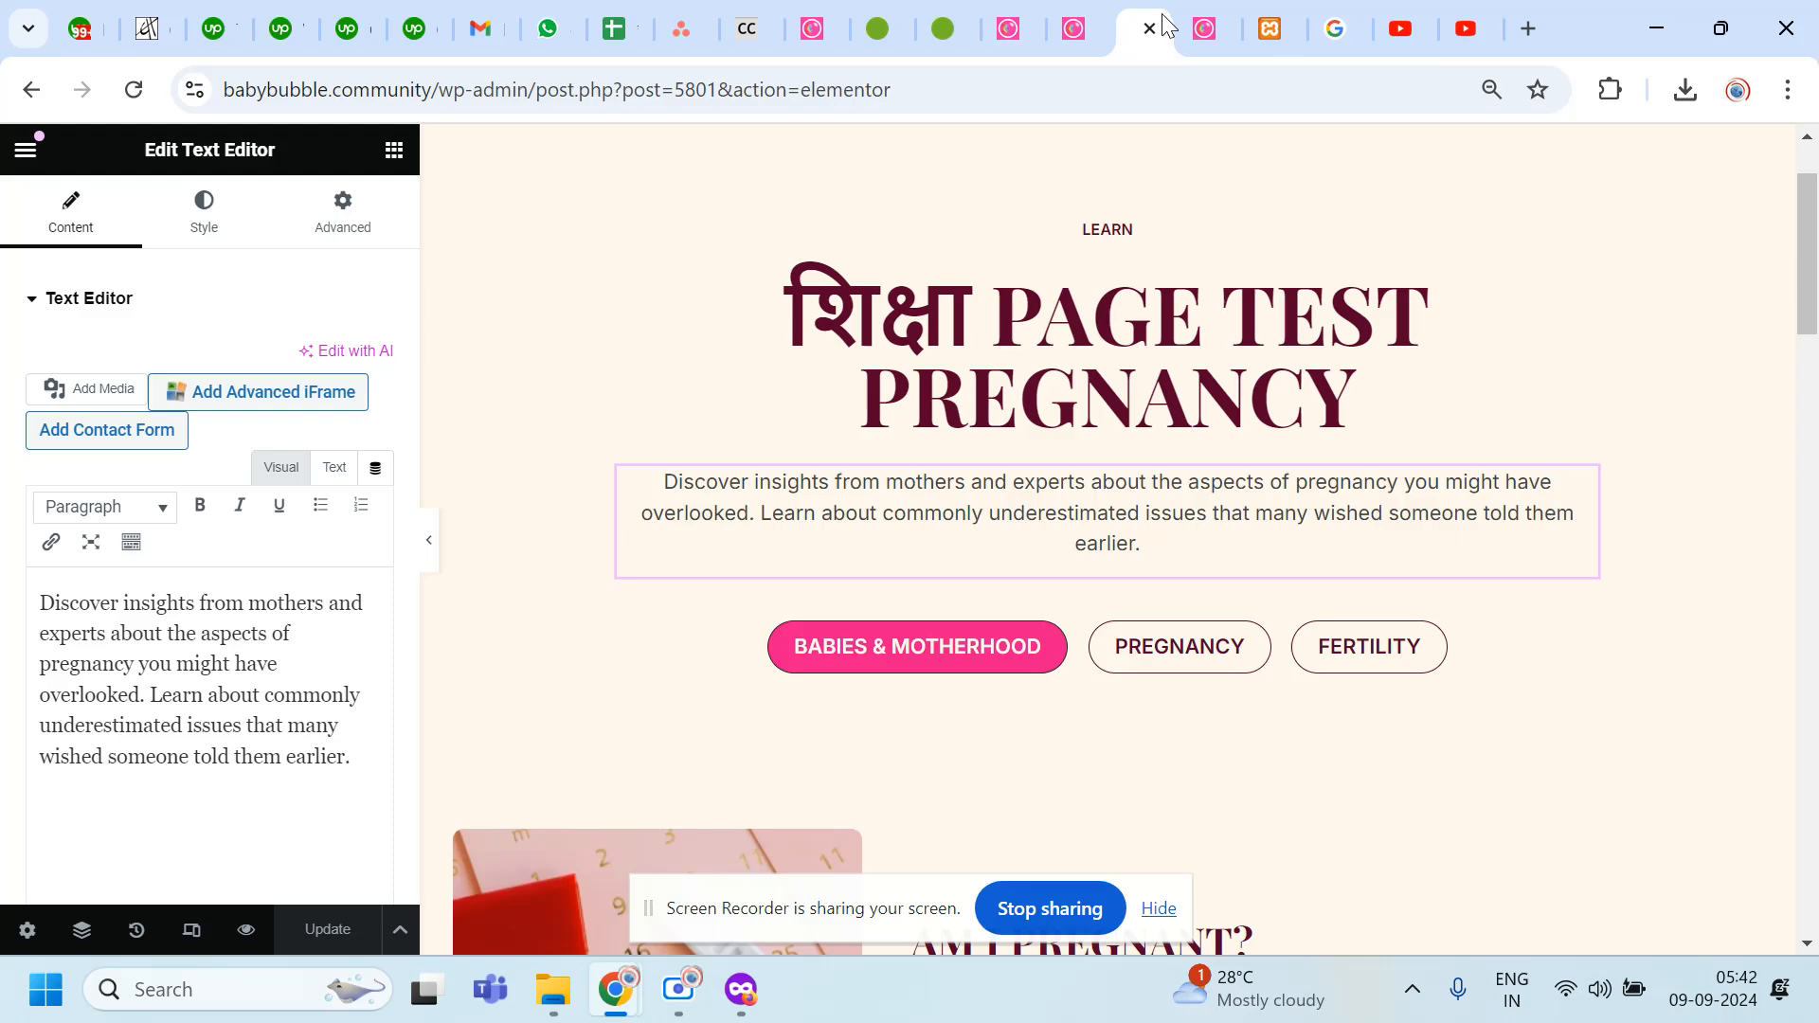
left_click(1200, 38)
left_click_drag(1175, 26, 1146, 26)
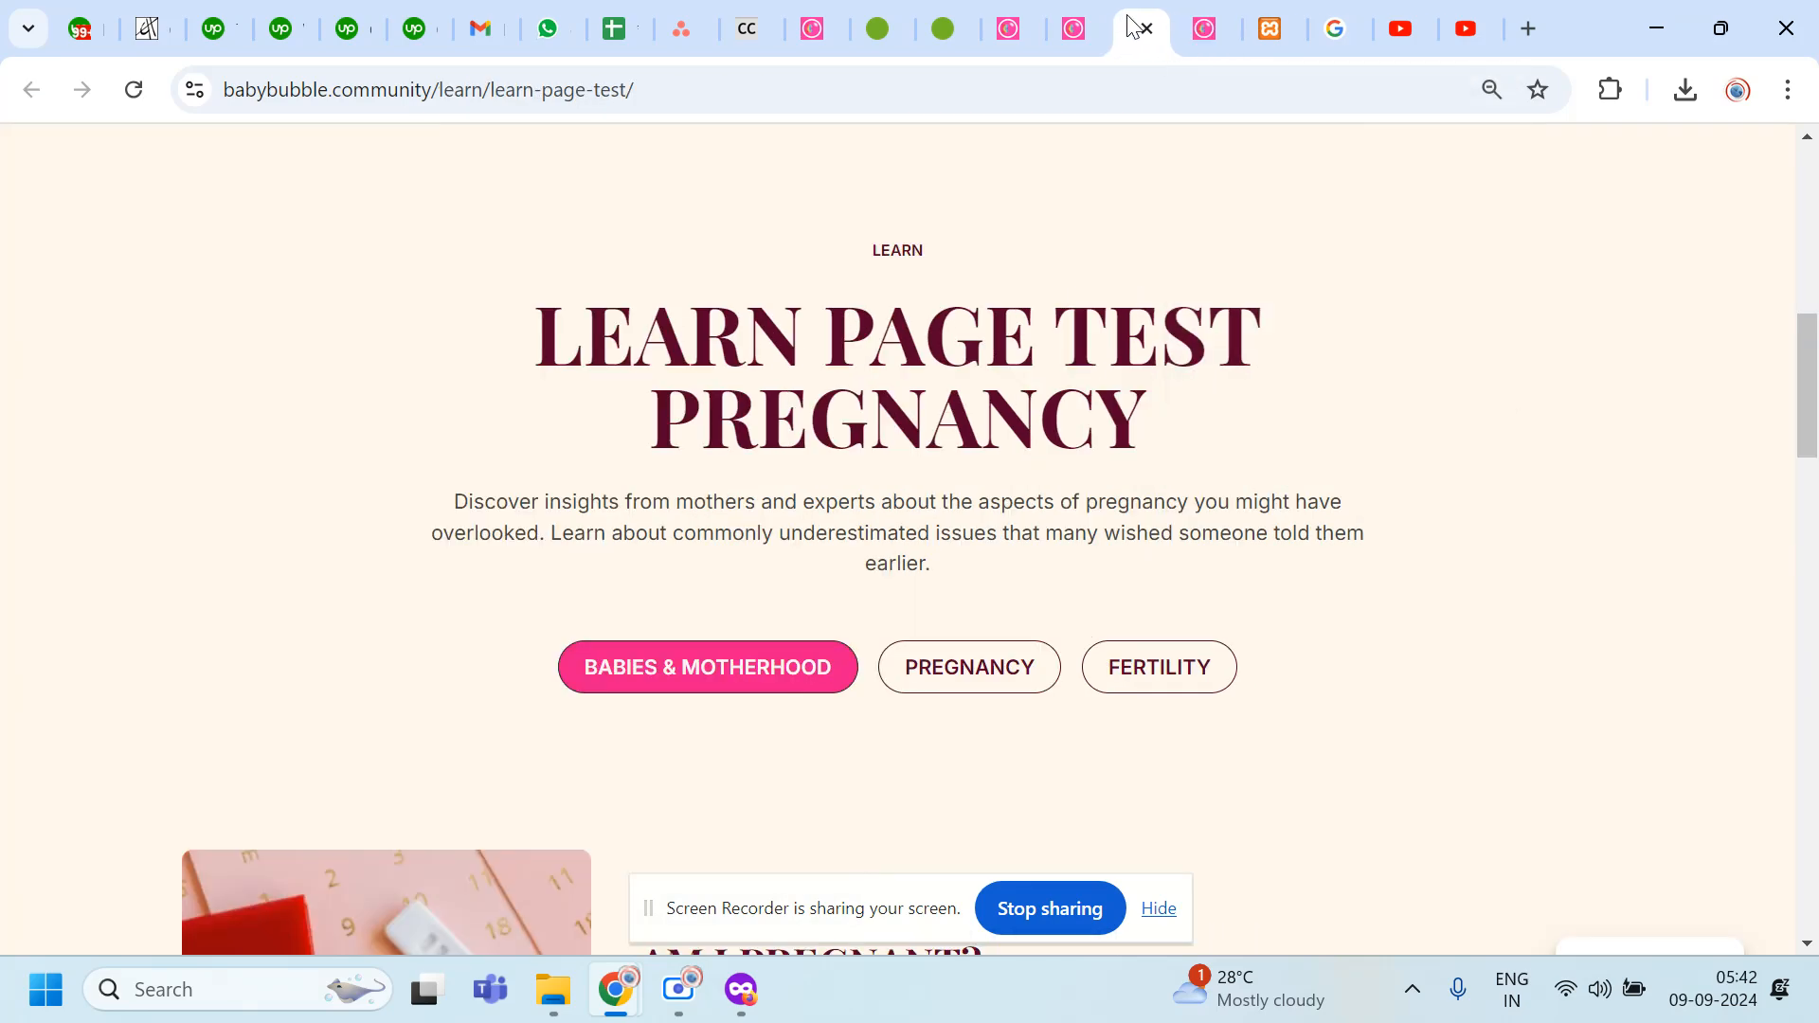
triple_click(820, 327)
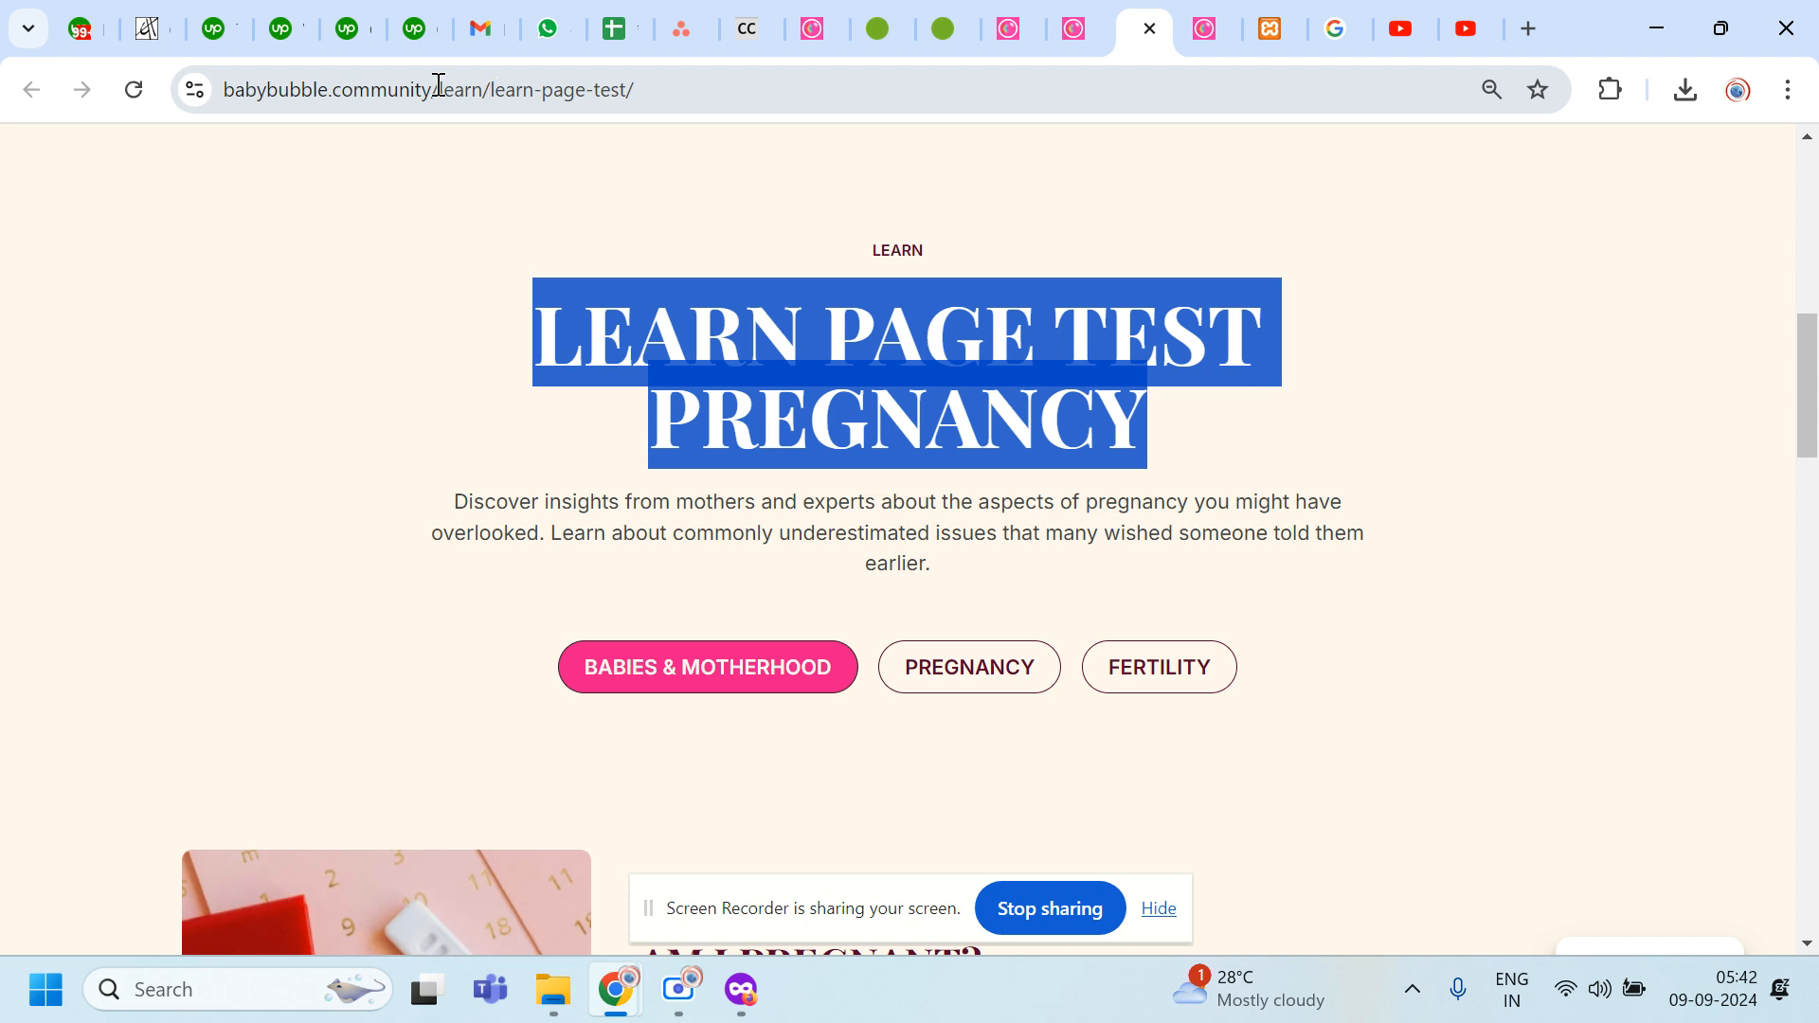
left_click(488, 89)
double_click(485, 89)
left_click_drag(485, 89, 493, 90)
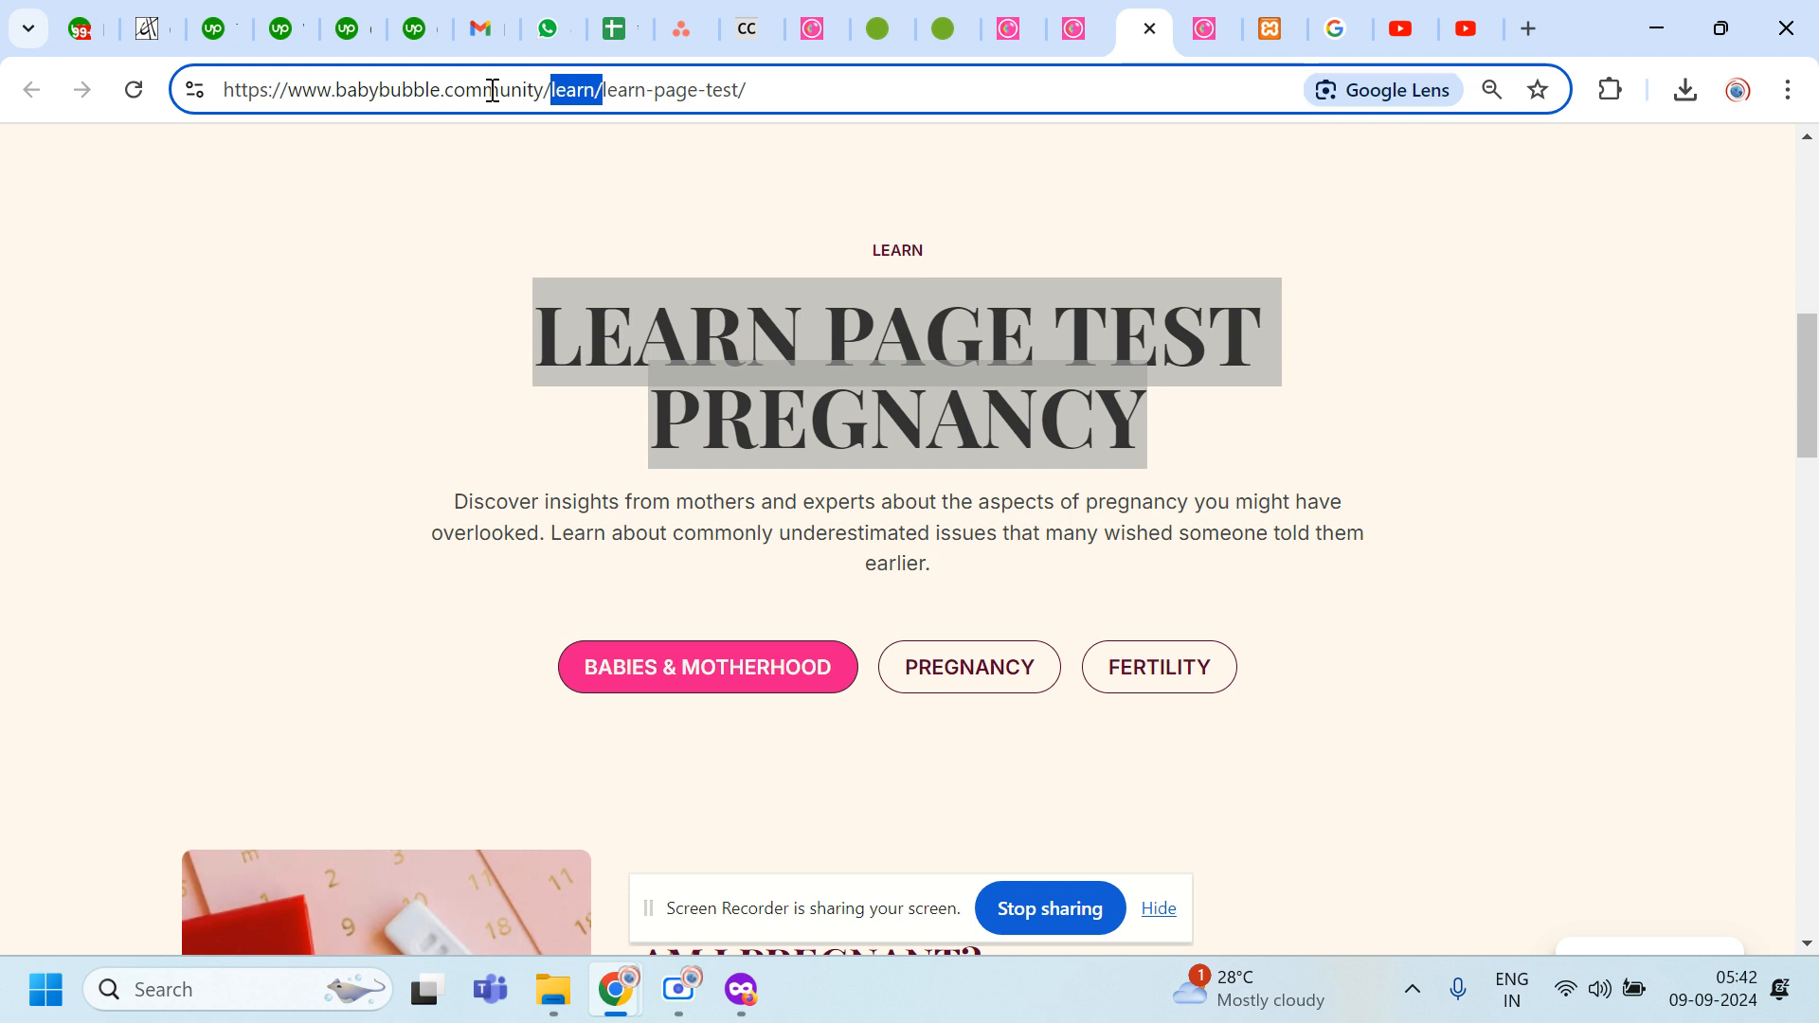
left_click(1100, 14)
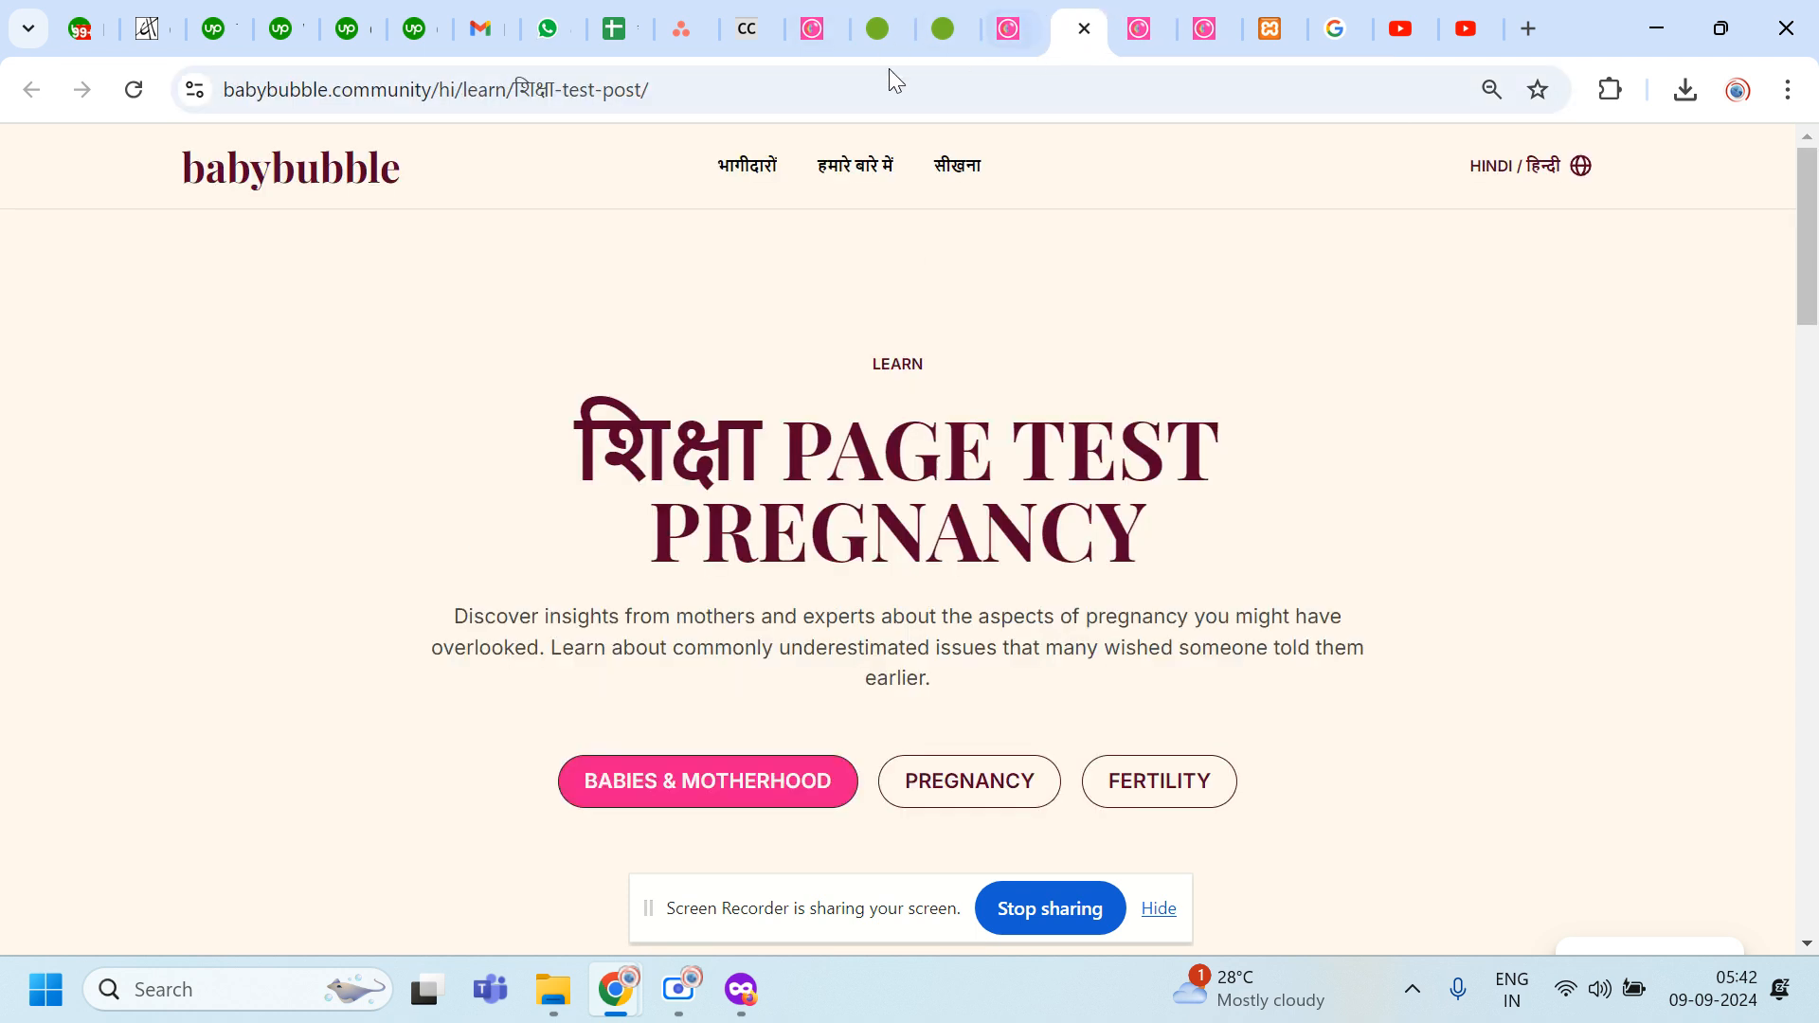
Step: Compare the "hi/" language part of the Hindi page's URL with the English page's URL, highlighting "learn" there
left_click_drag(440, 87, 469, 90)
left_click(1145, 25)
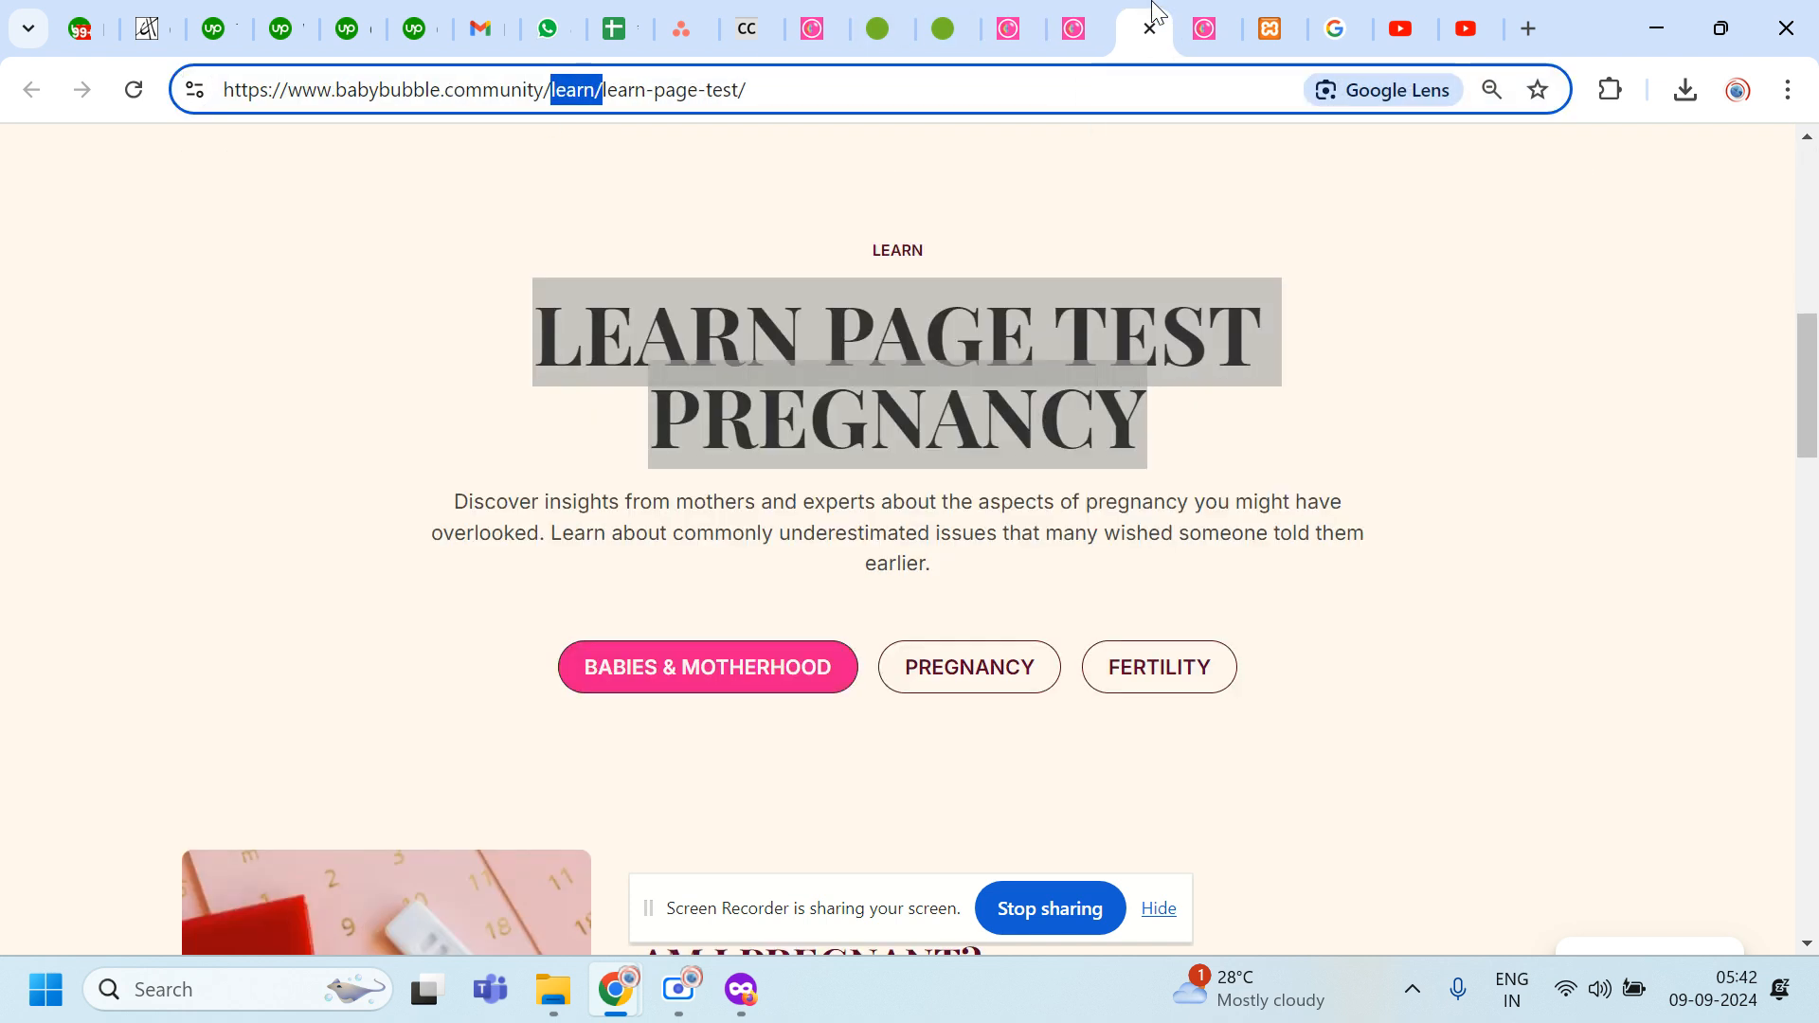
double_click(553, 91)
left_click(553, 91)
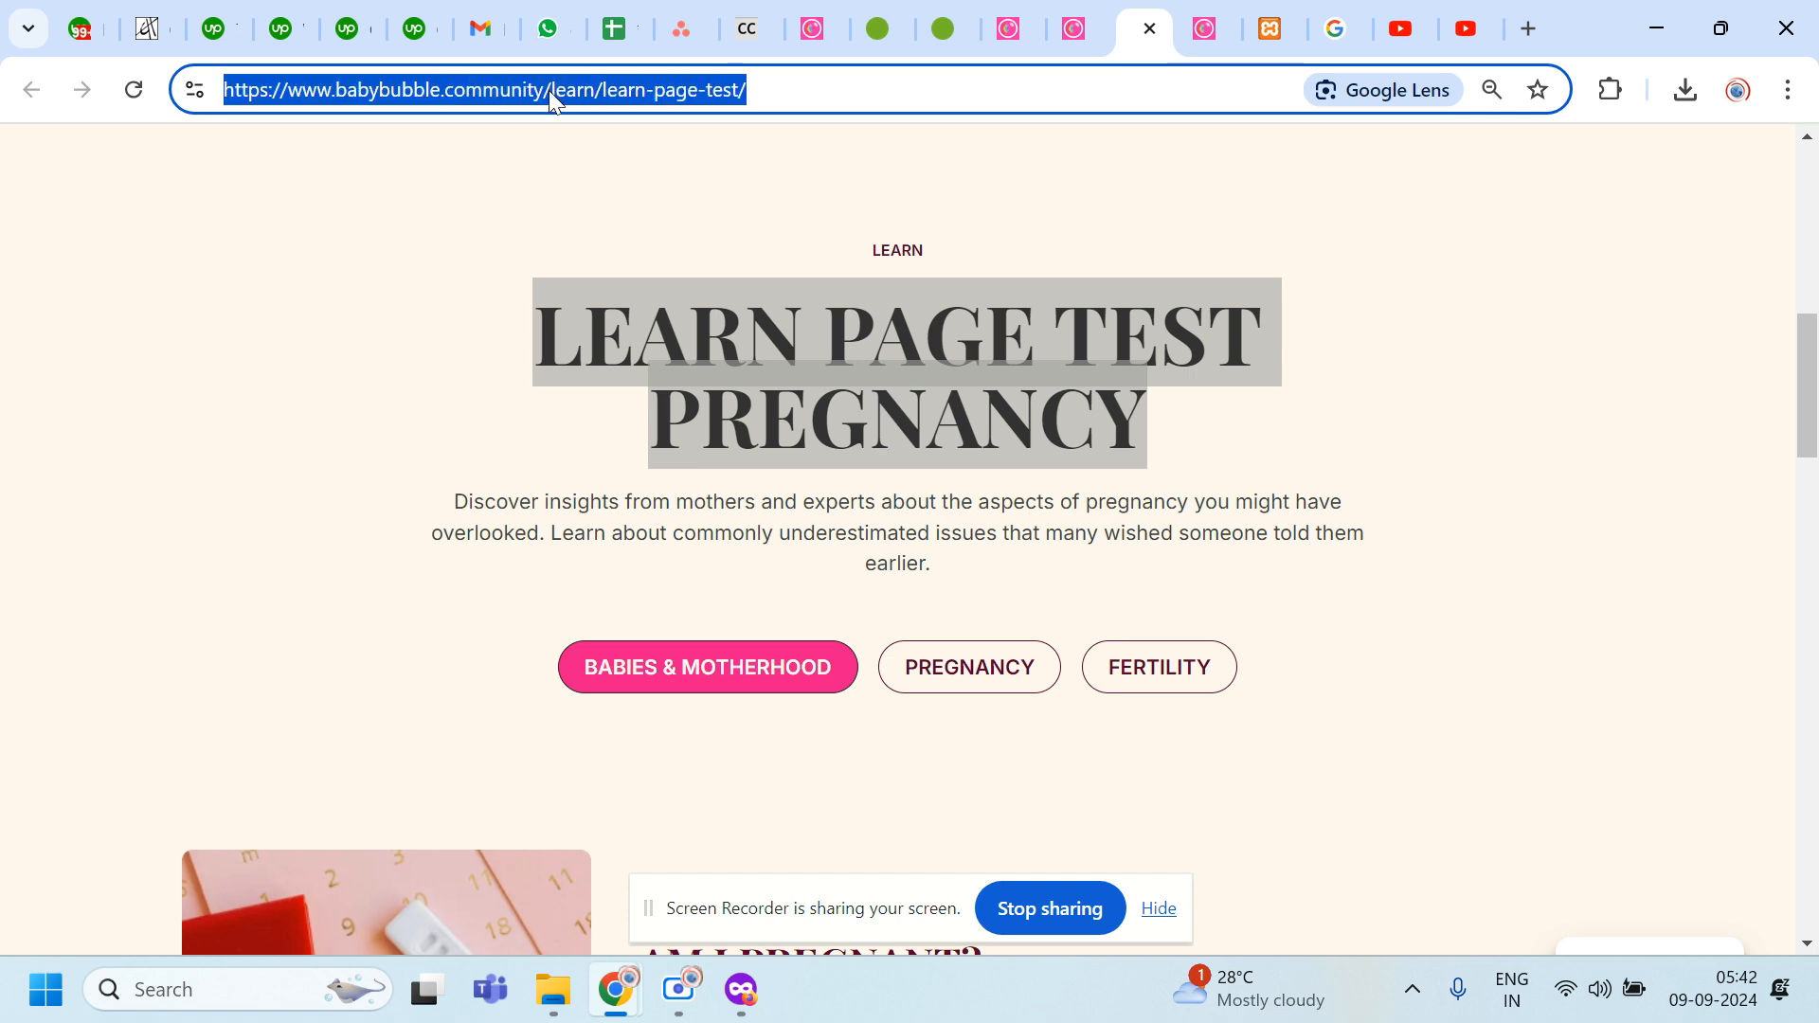
double_click(552, 91)
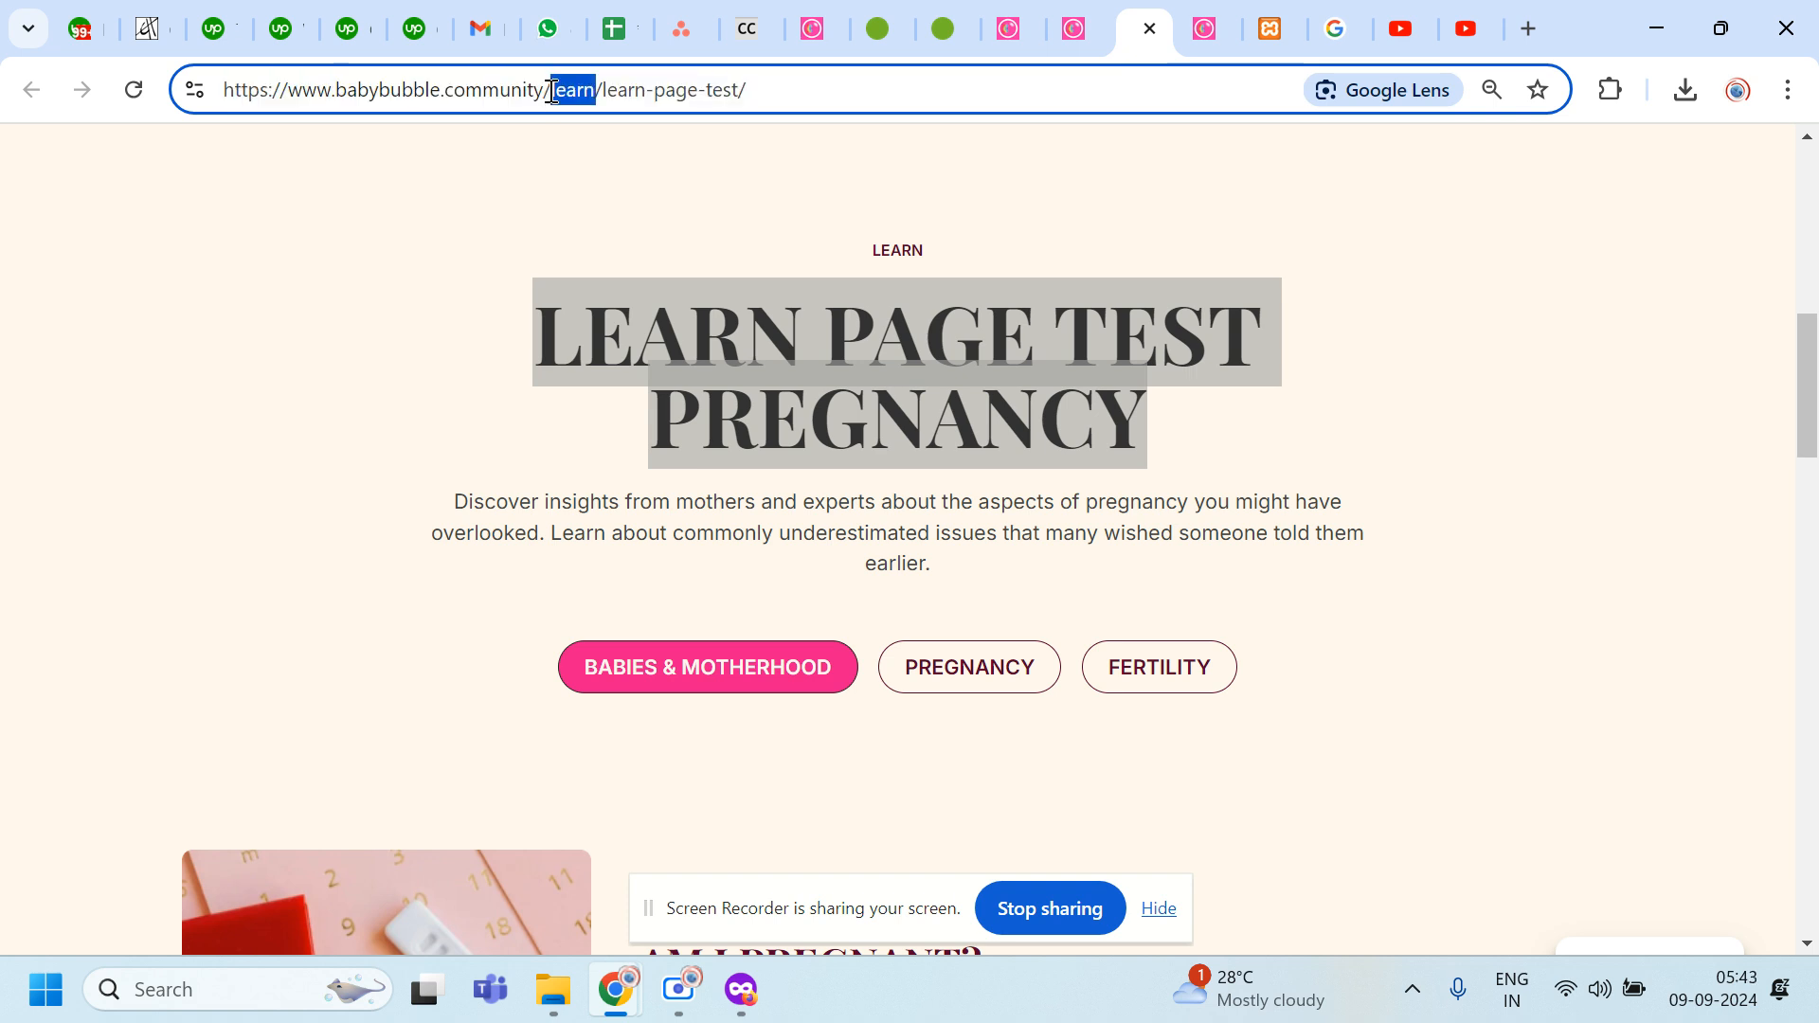
Step: Examine the Hindi URL up to "hi/" and compare its "learn/" part with the English page's URL
left_click(1075, 25)
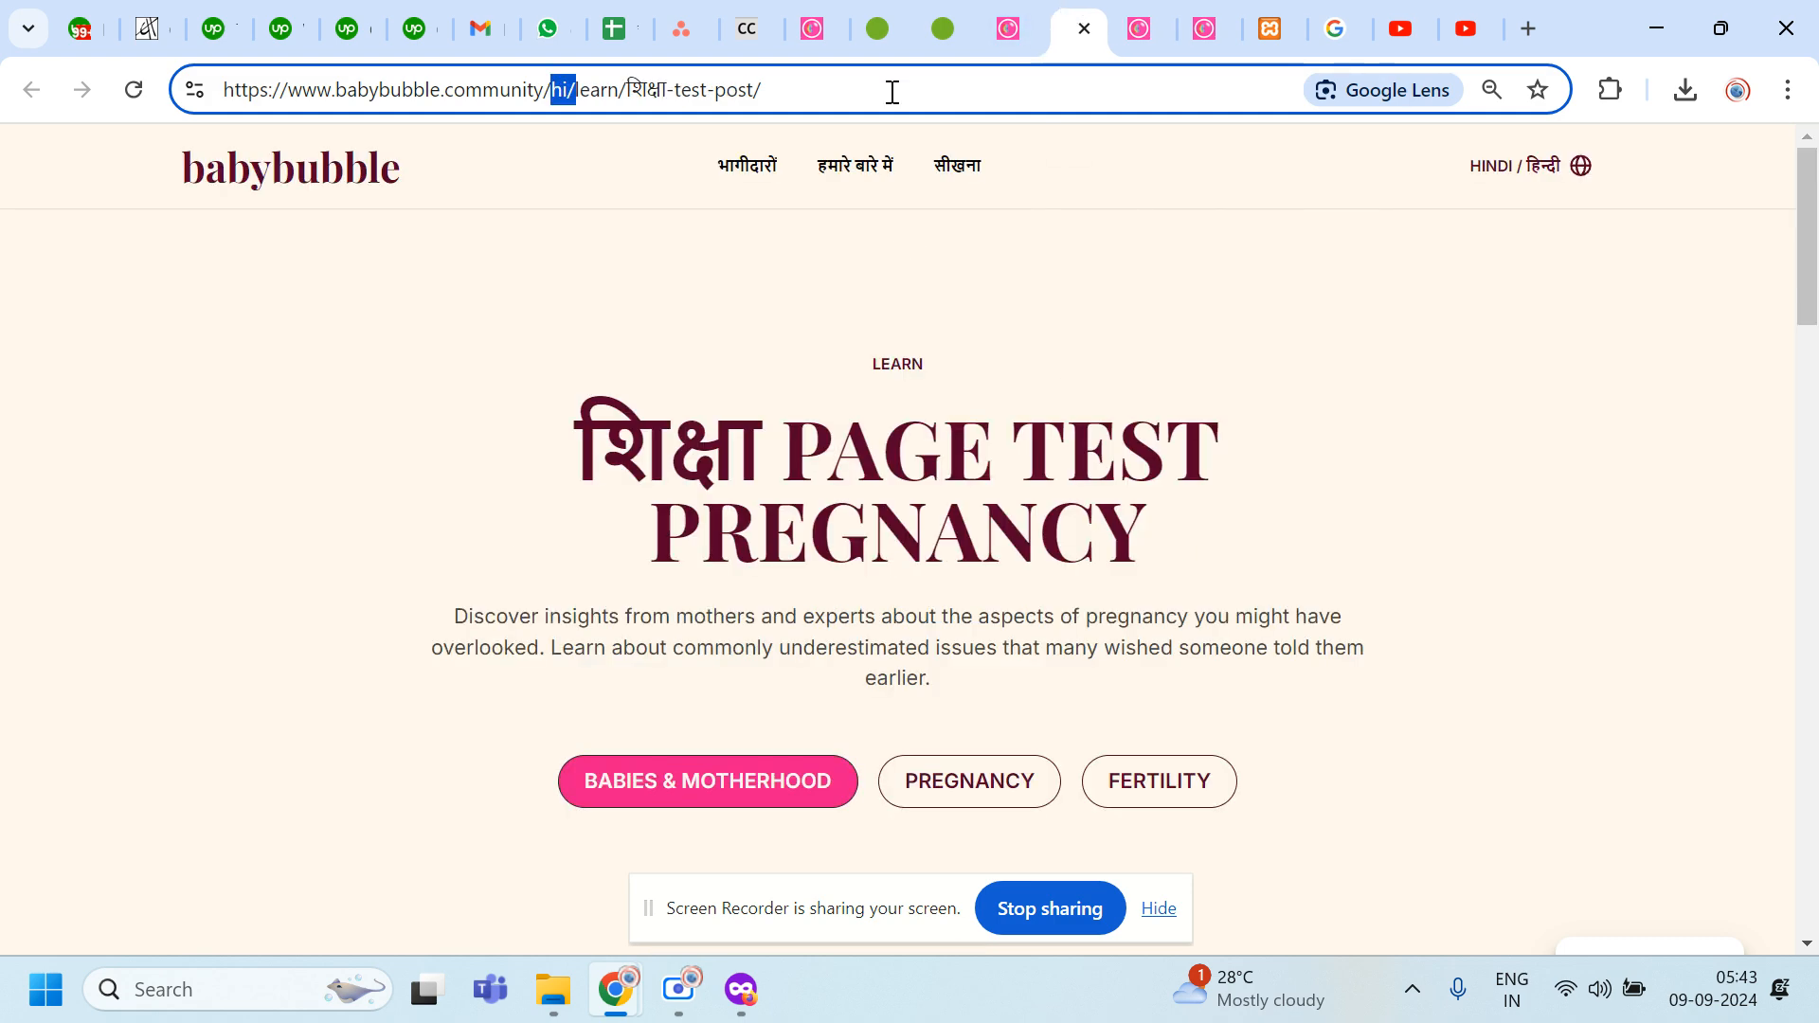
left_click(574, 91)
left_click_drag(576, 91, 115, 87)
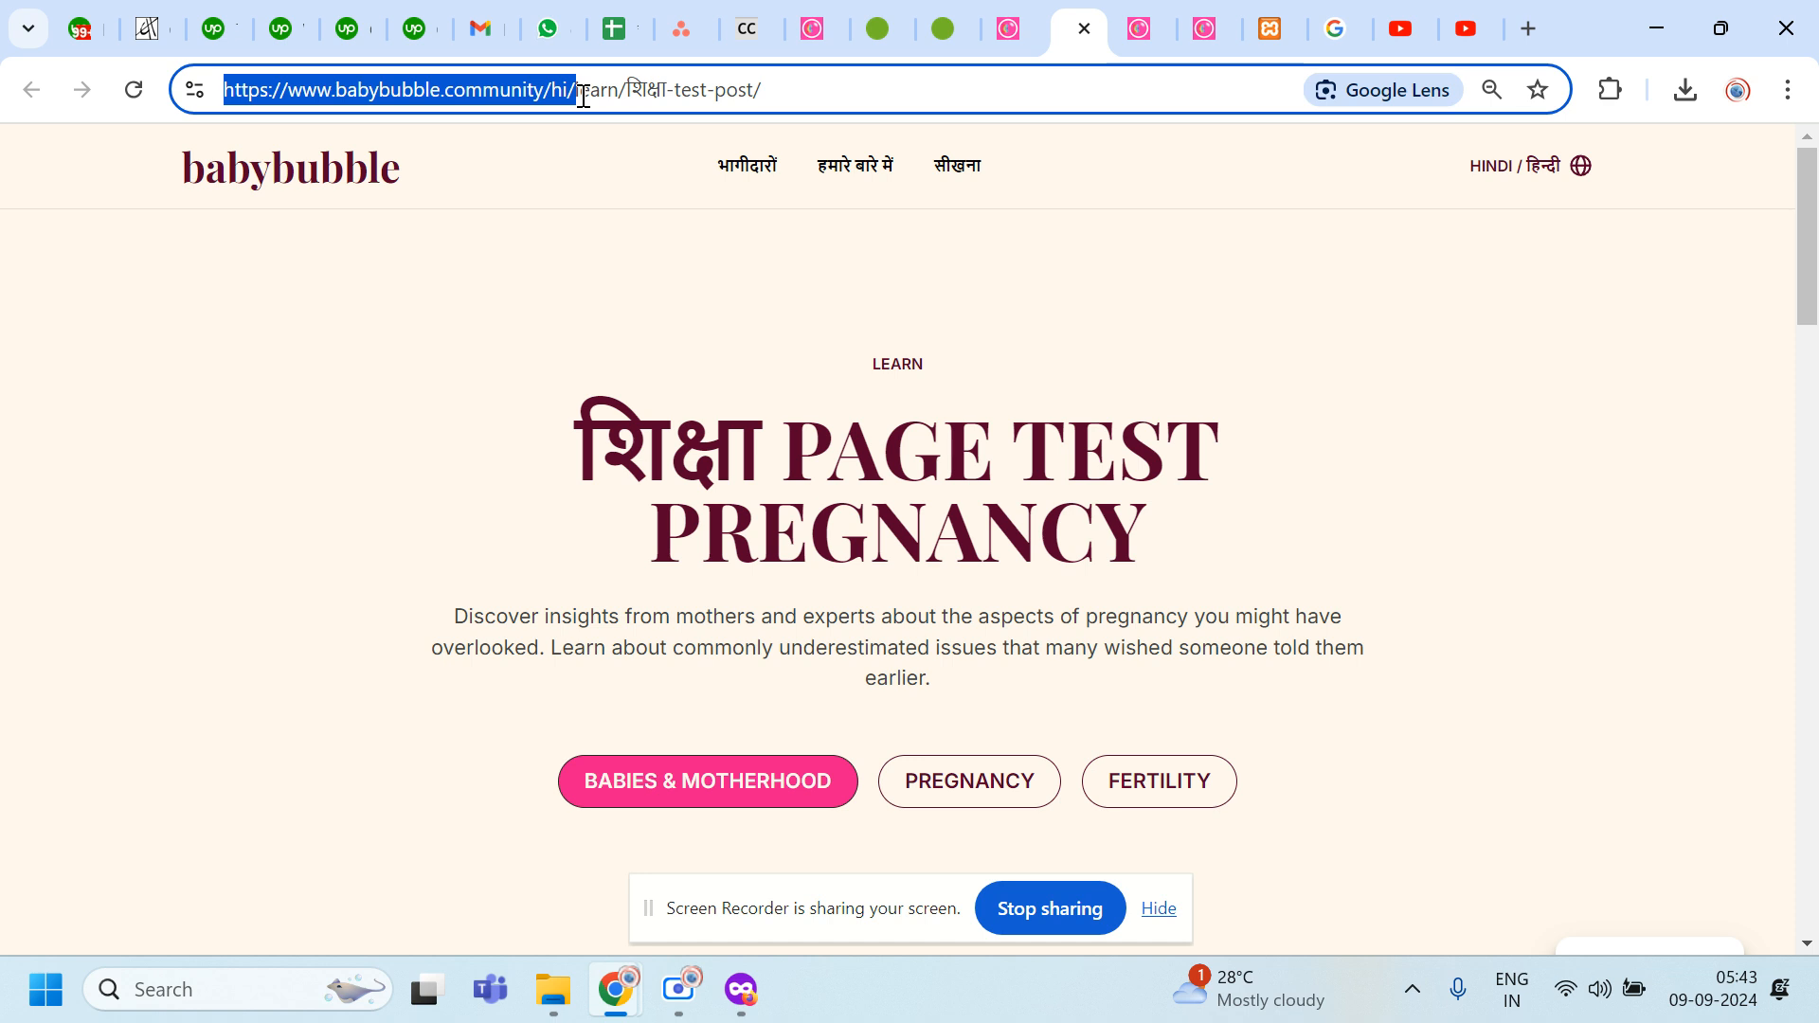
left_click(628, 91)
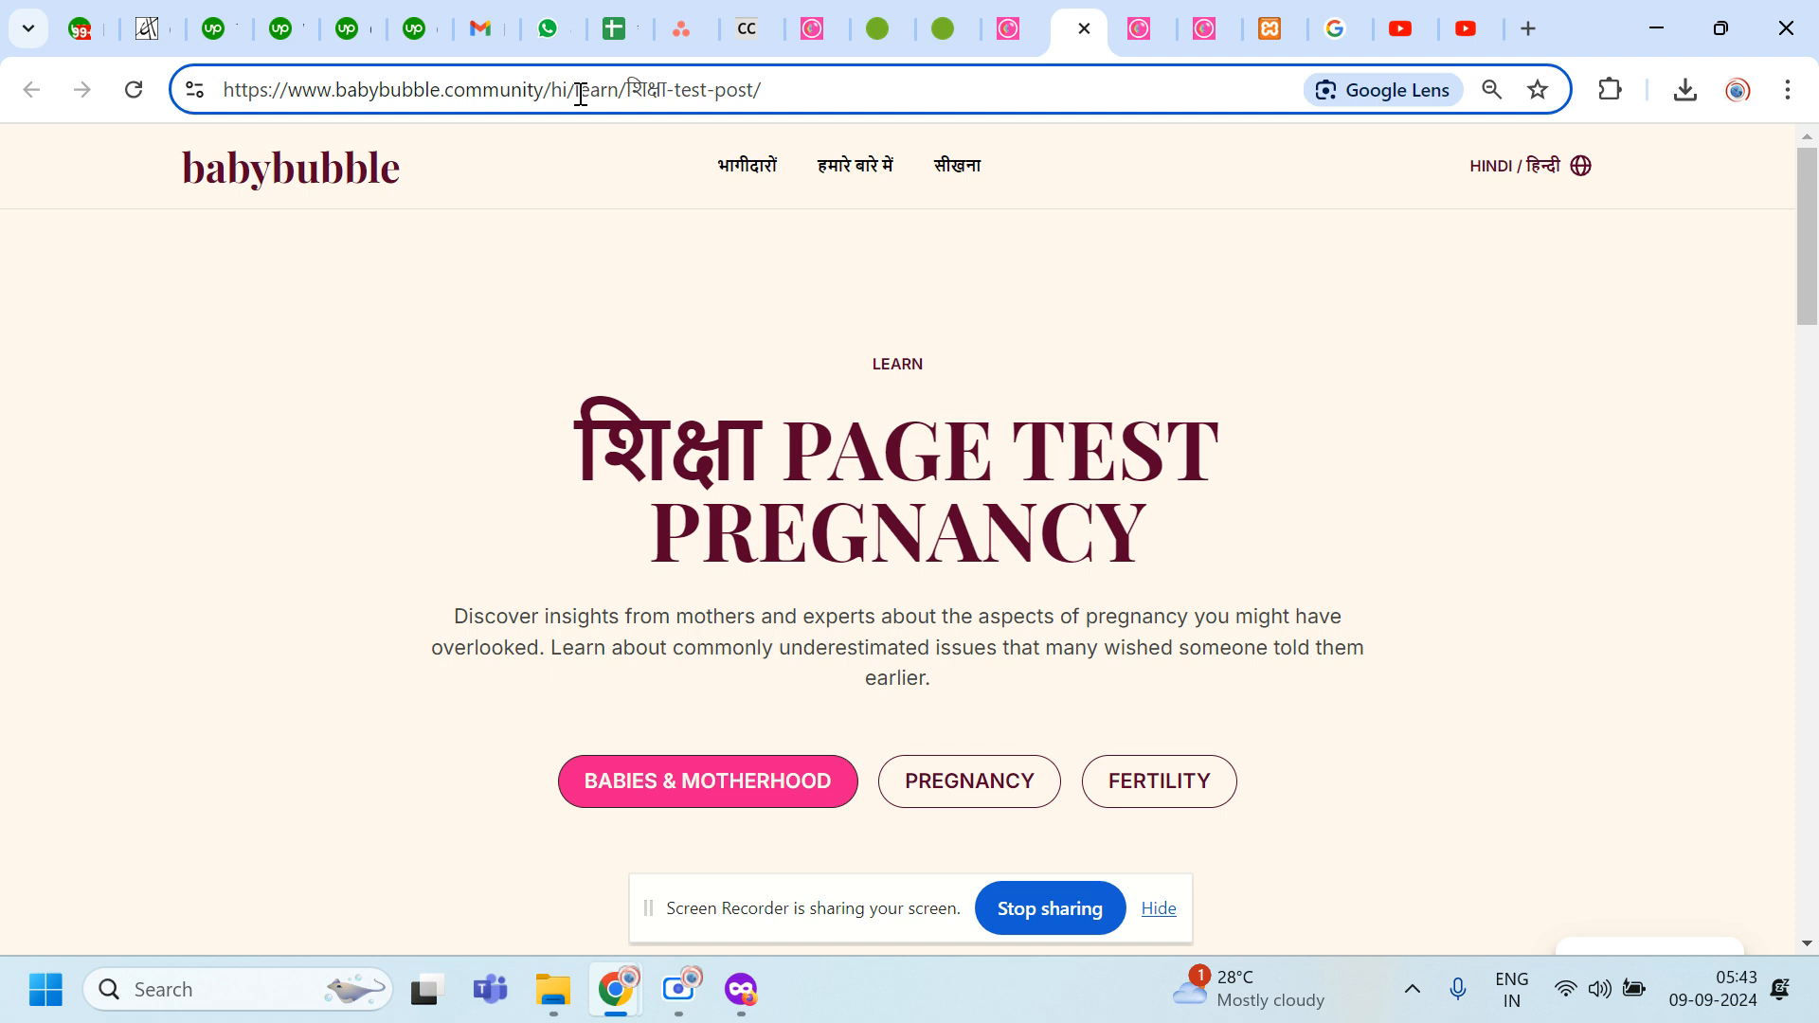
left_click_drag(575, 90, 630, 87)
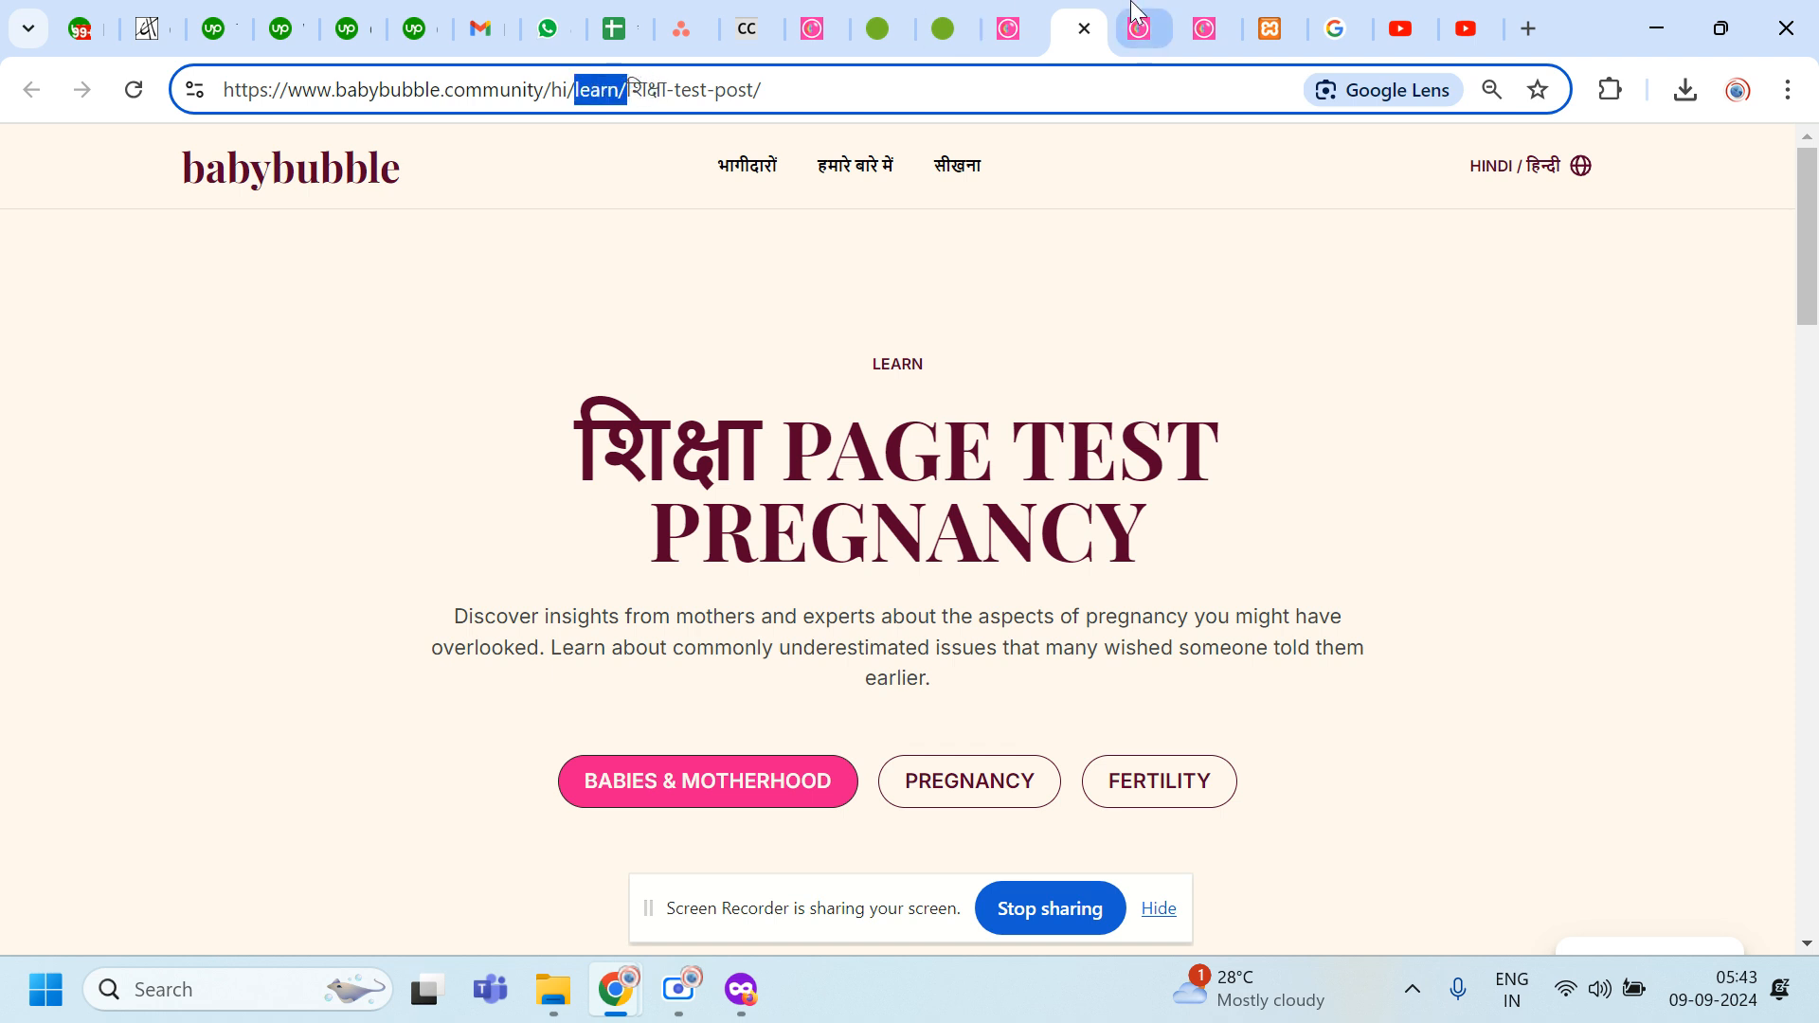
left_click(1144, 28)
left_click_drag(550, 87, 601, 87)
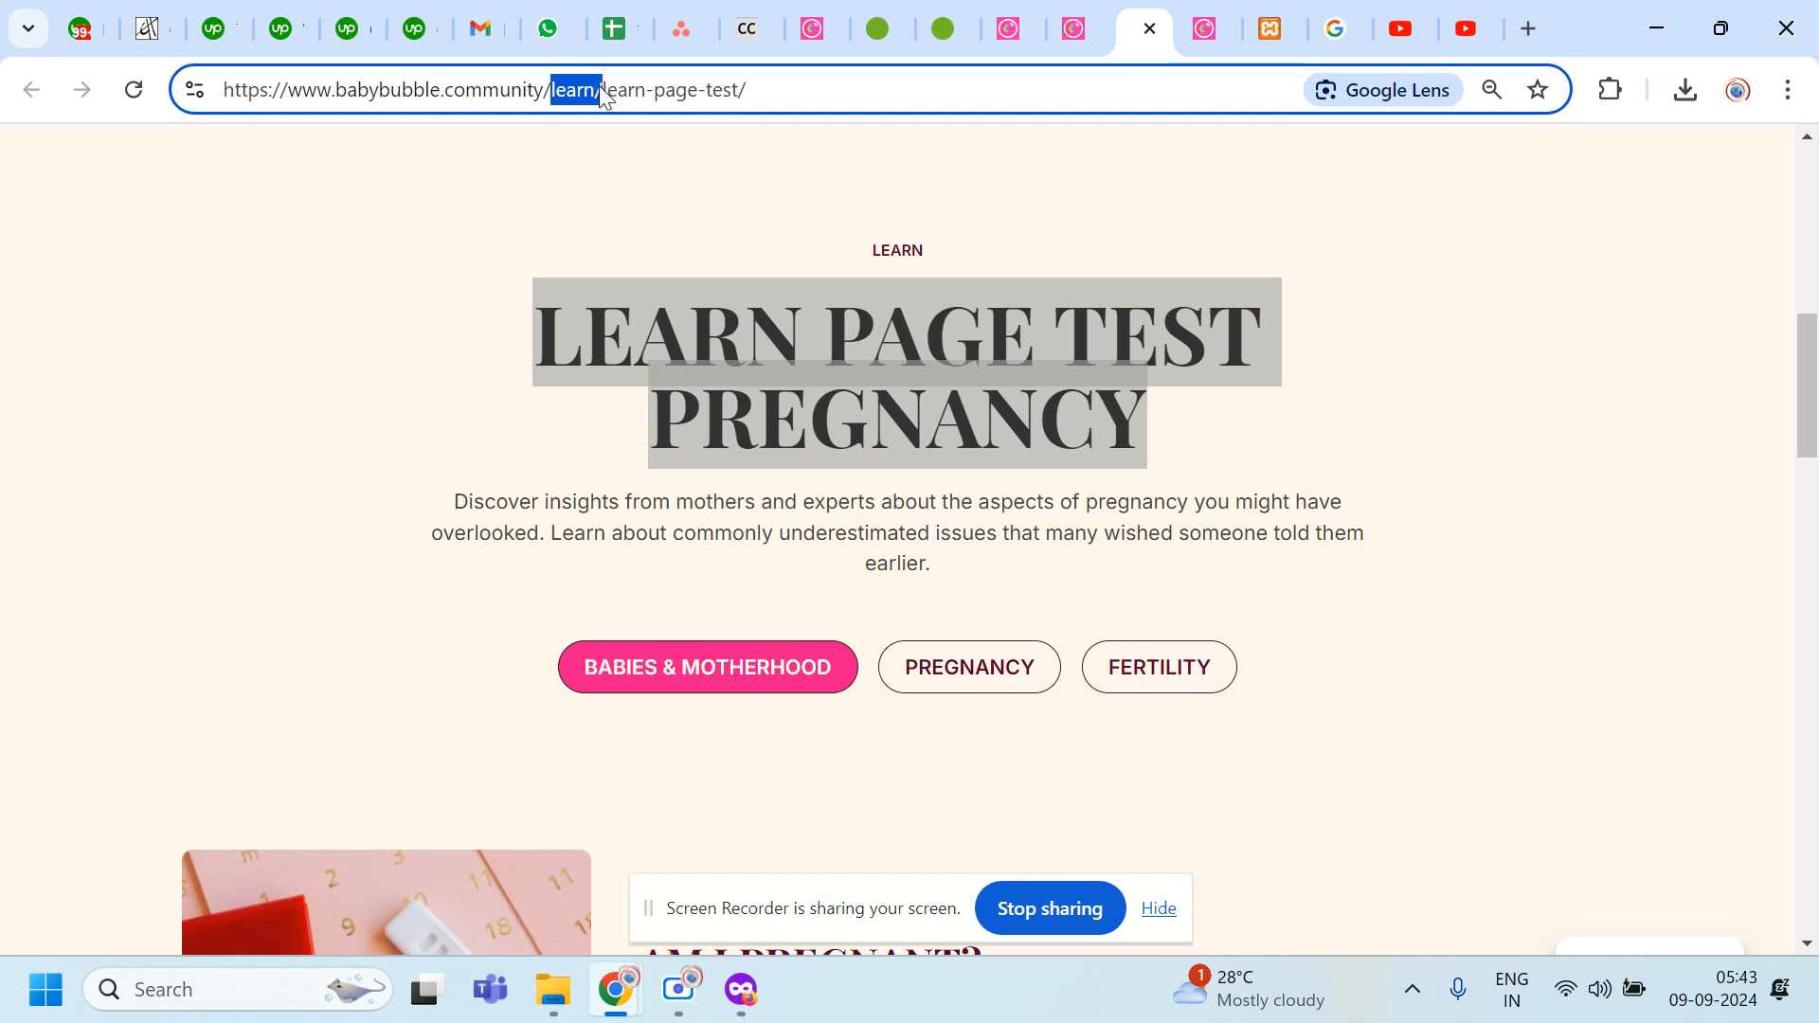
Step: Compare the English page's slug "learn-page-test" with the Hindi page's slug "शिक्षा-test-post"
left_click_drag(789, 88, 603, 84)
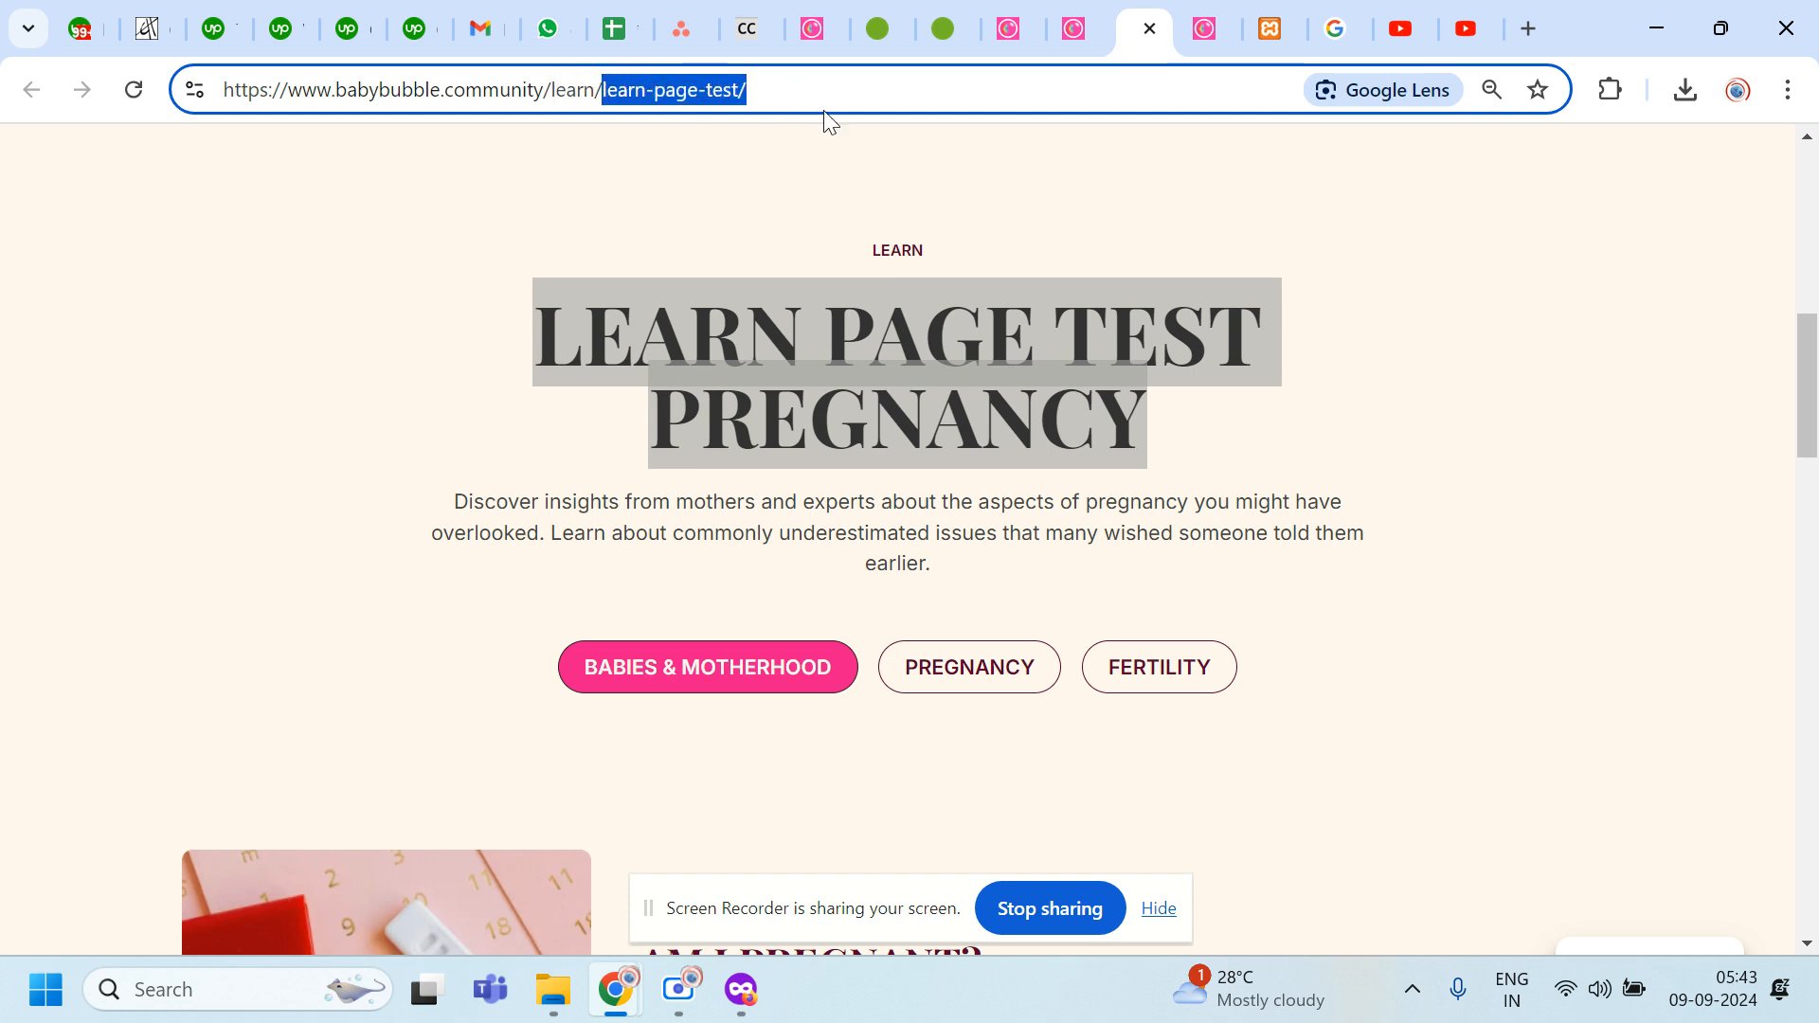
left_click(1090, 15)
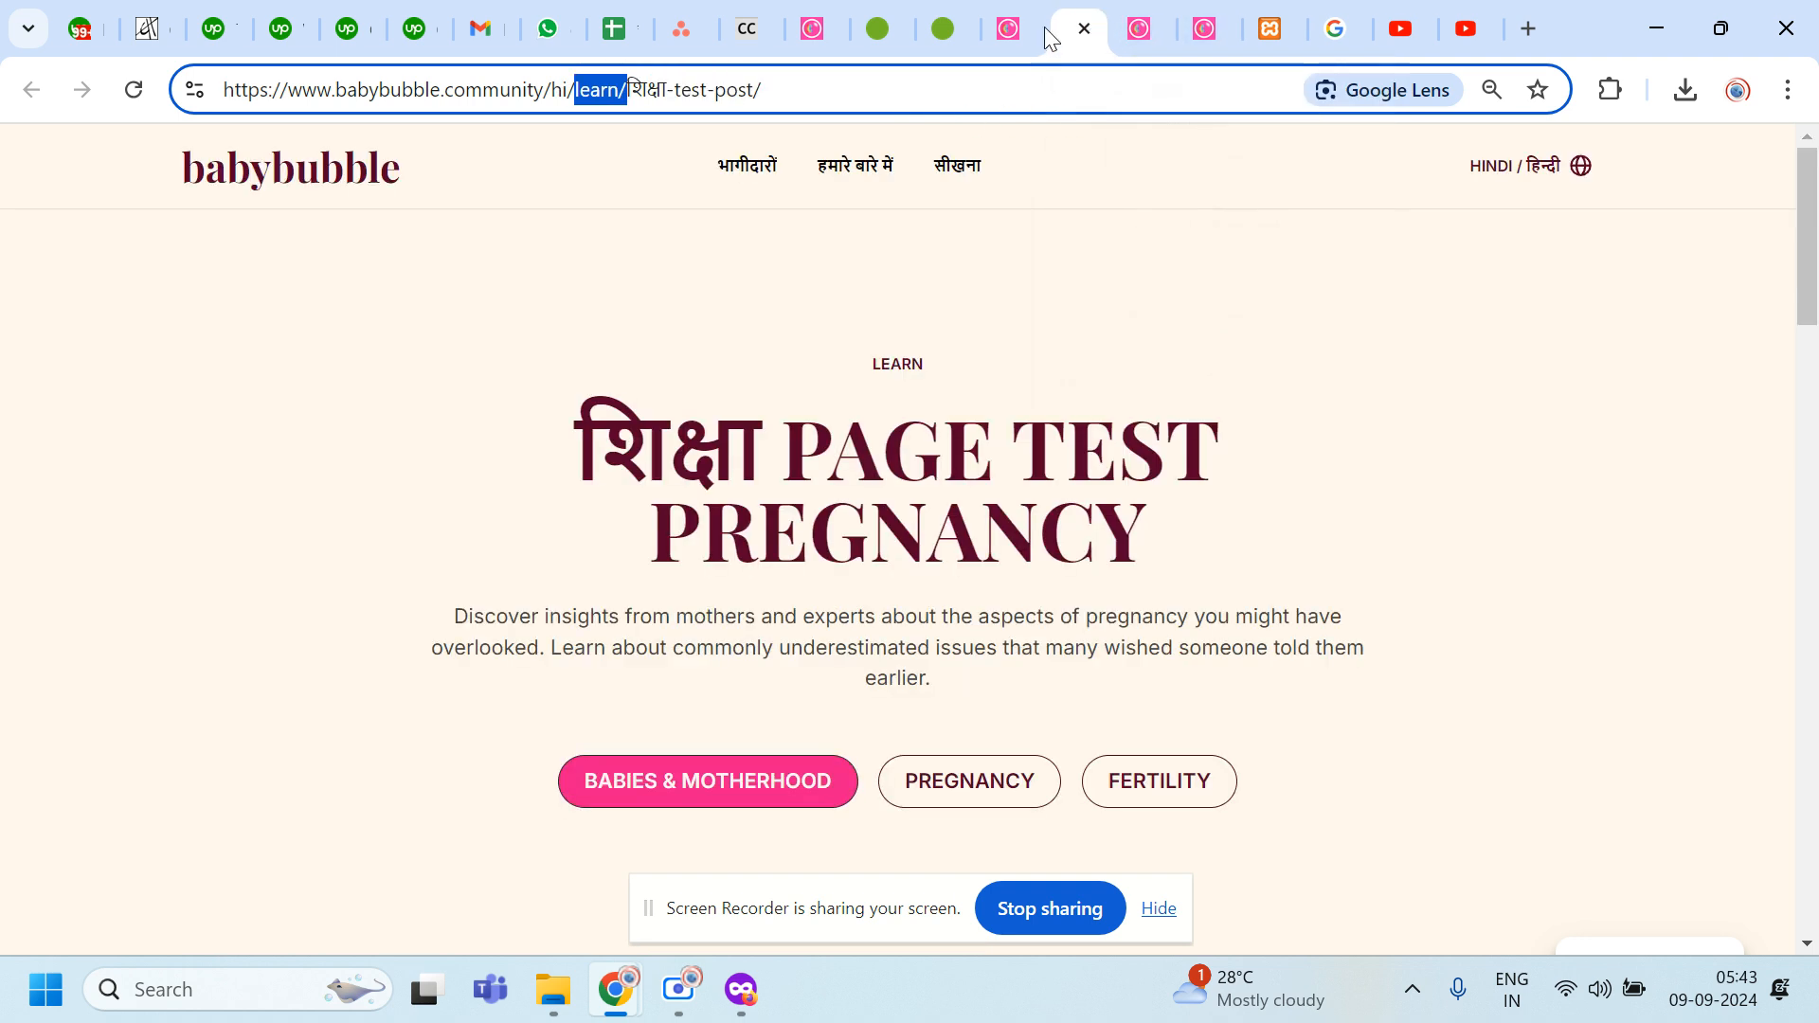
mouse_move(780, 89)
left_mouse_down()
mouse_move(634, 99)
mouse_move(760, 92)
left_mouse_up()
left_click(630, 90)
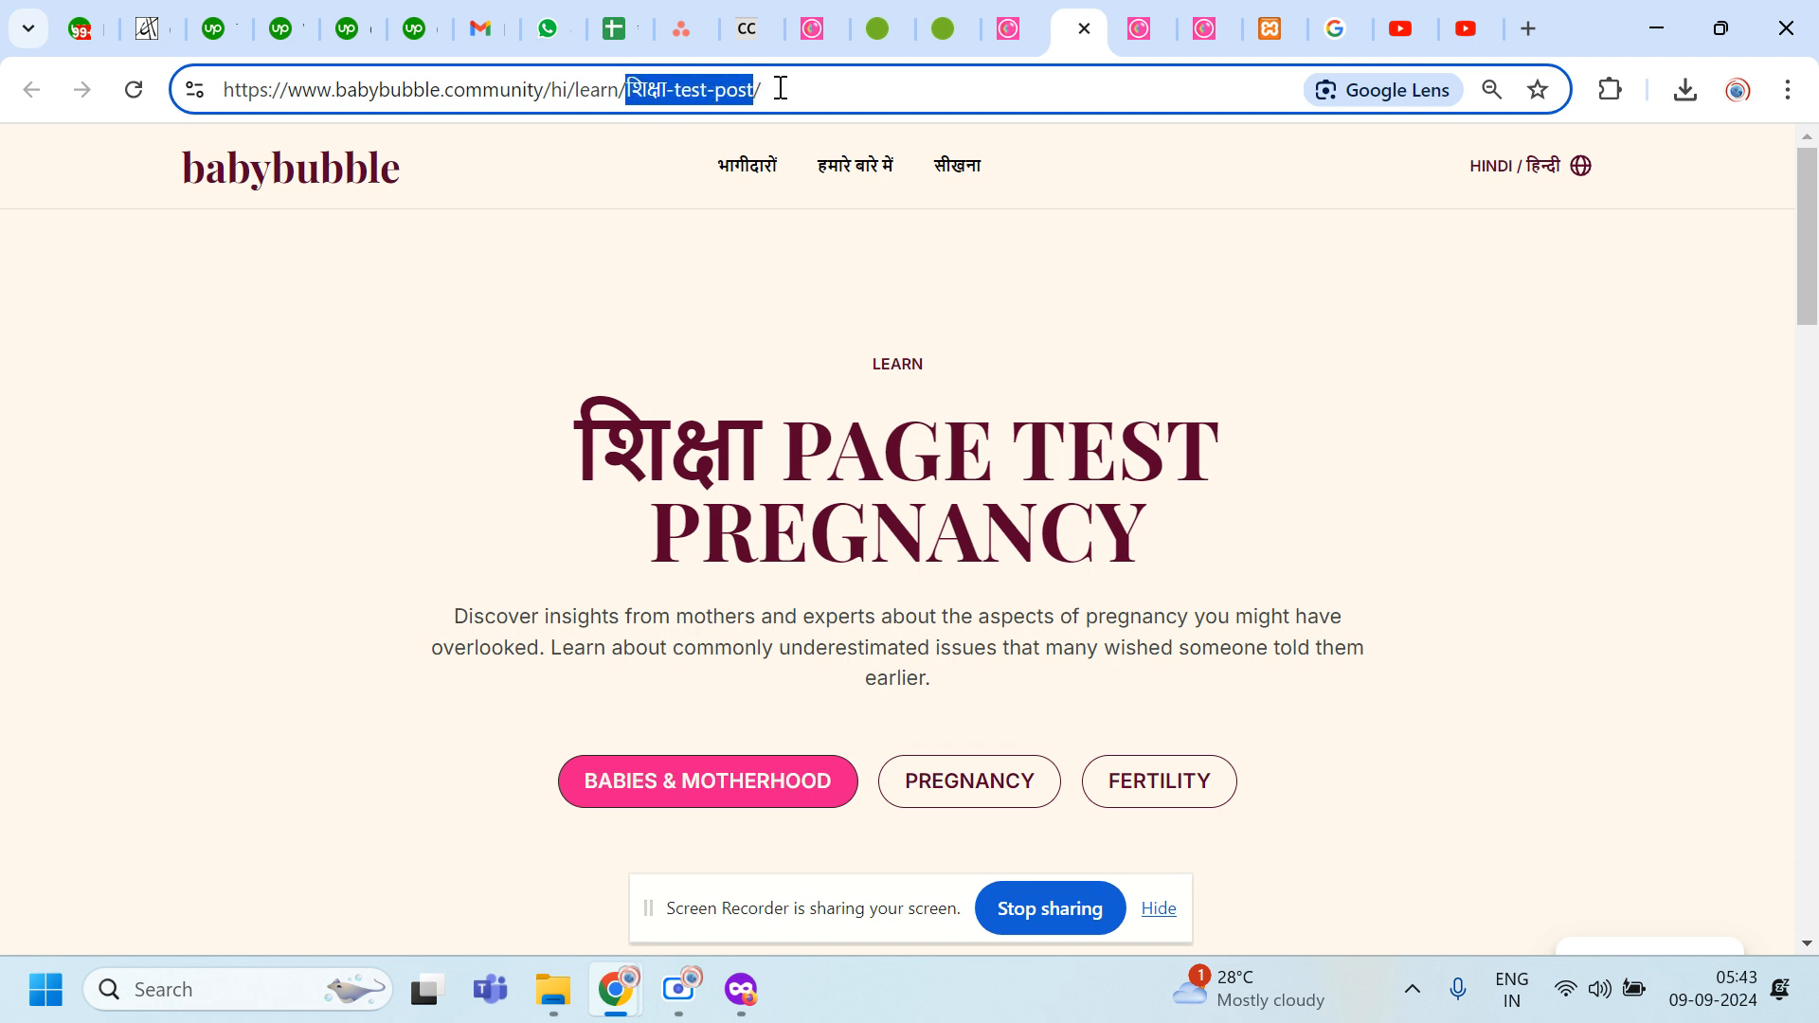
left_click(777, 87)
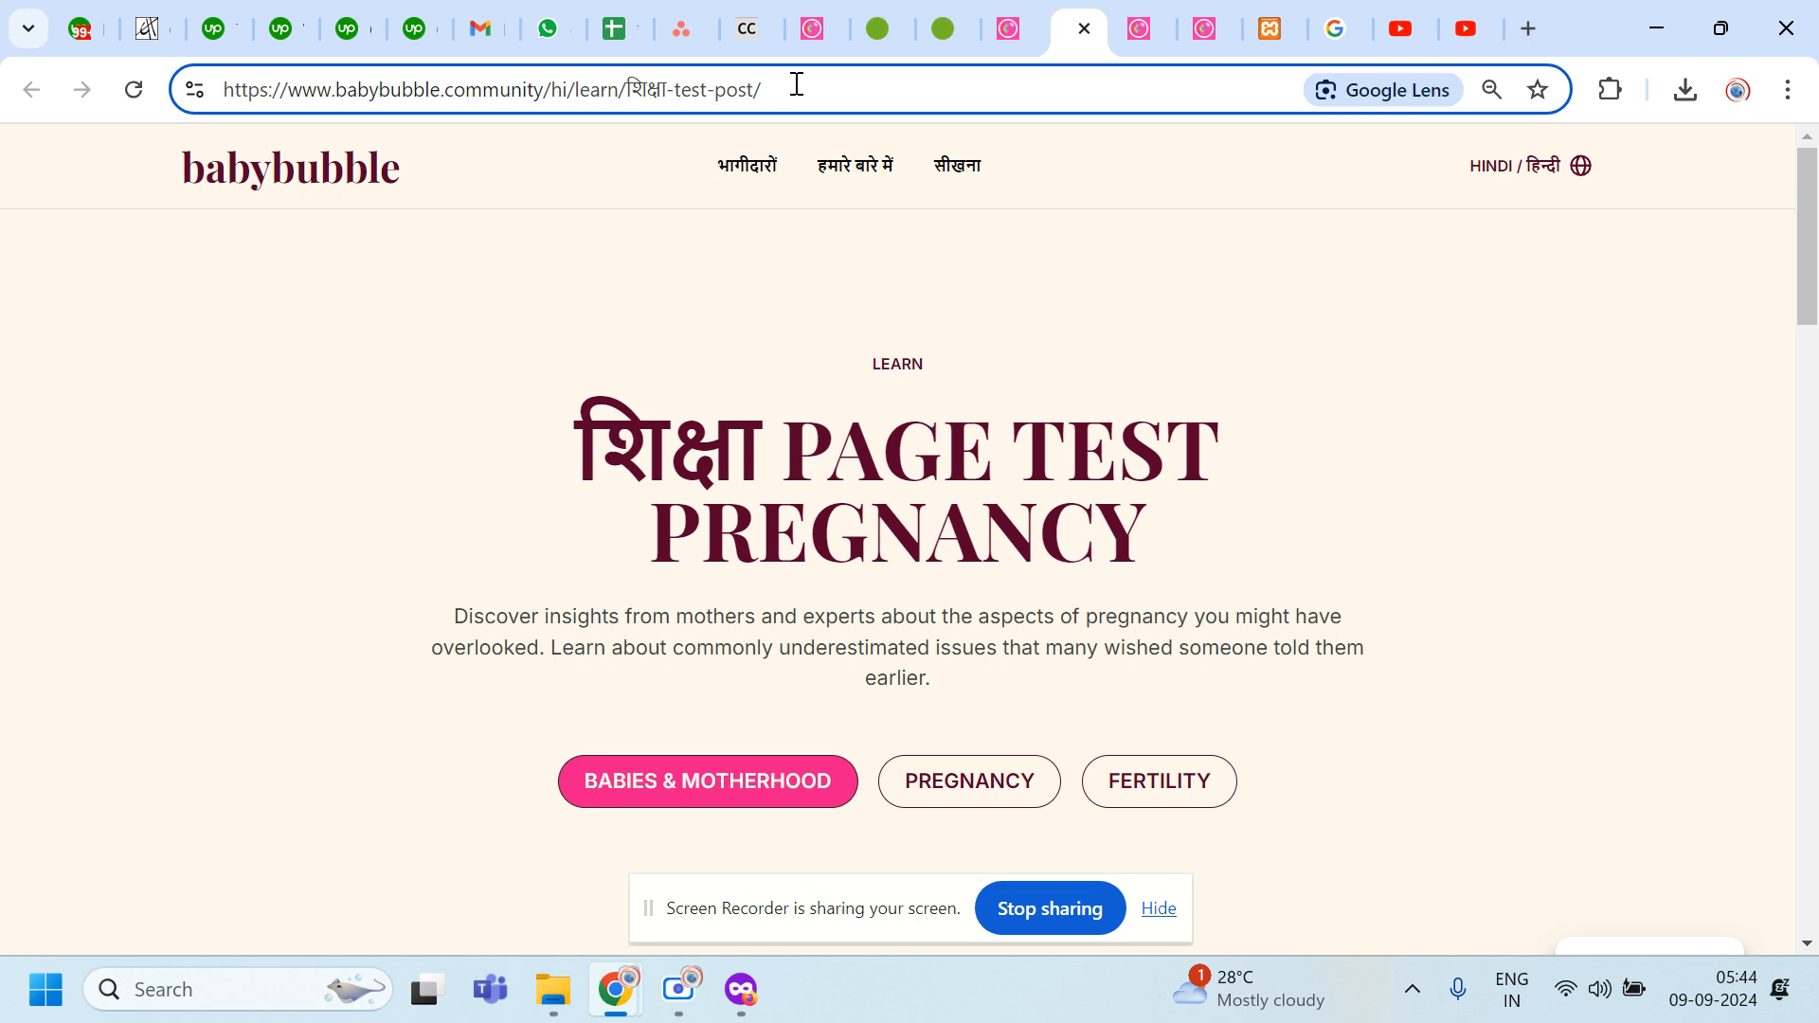
left_click_drag(628, 83, 783, 81)
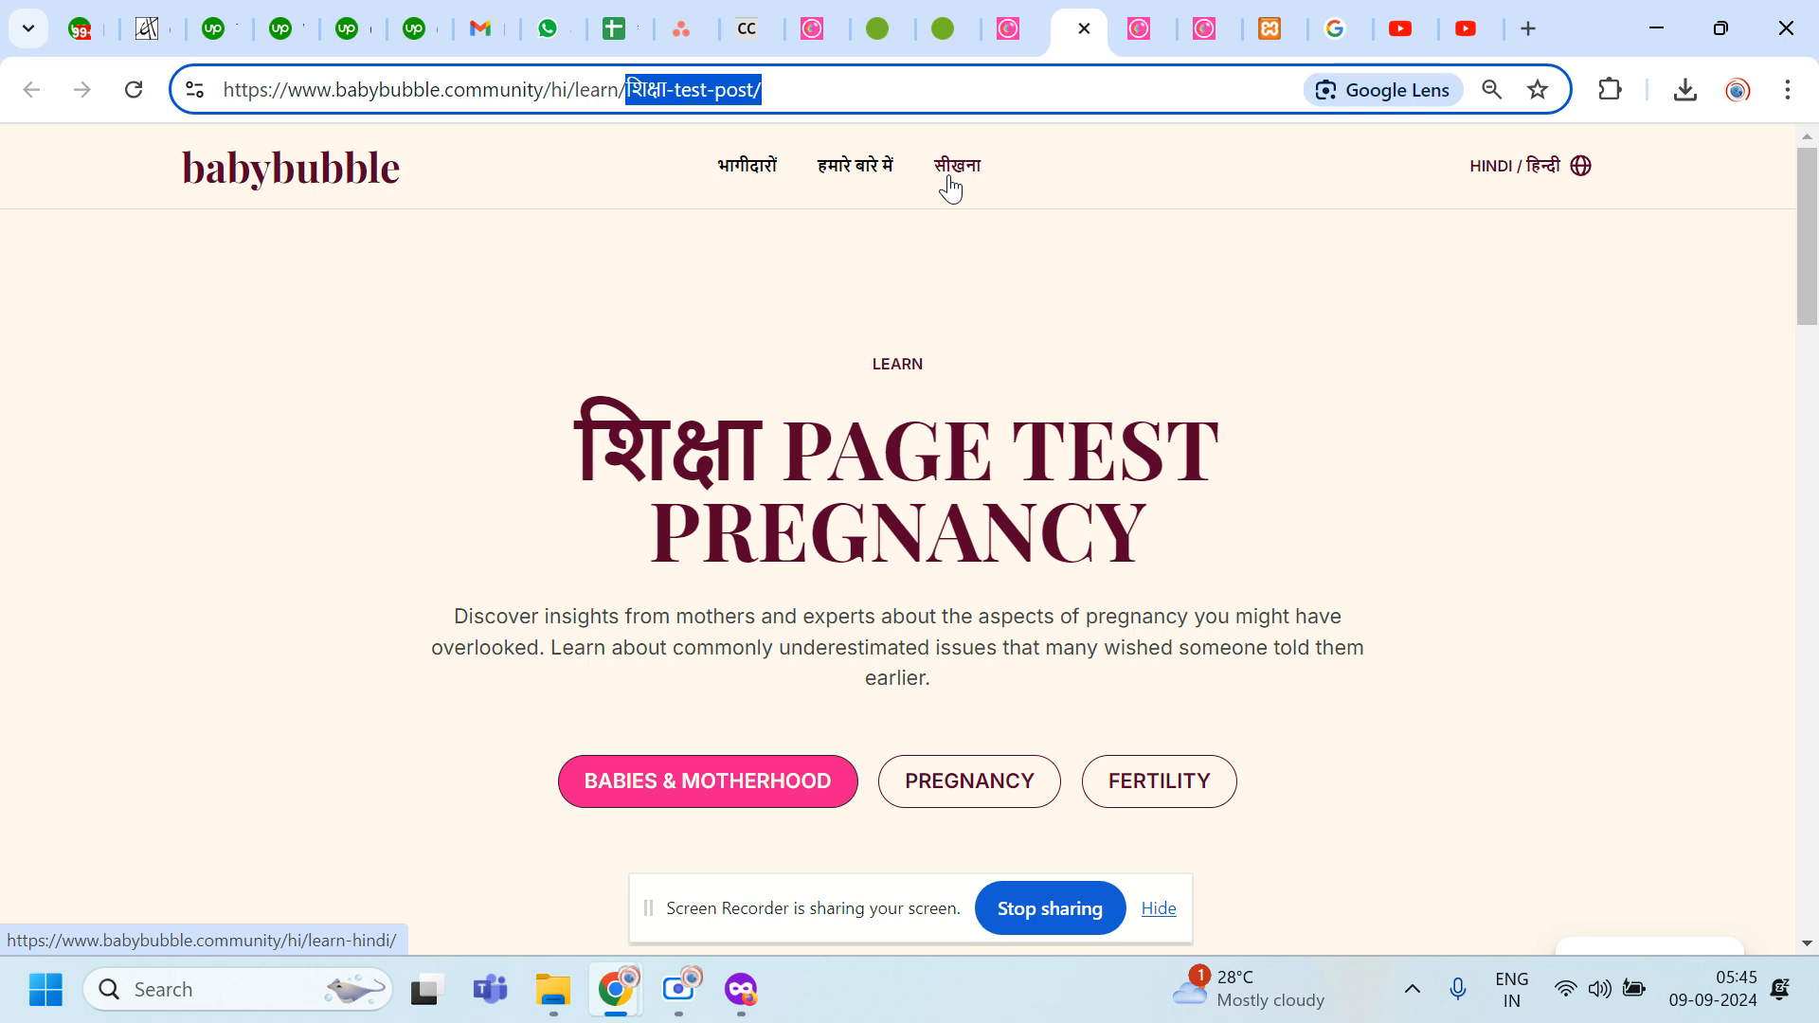
Step: Highlight "PAGE TEST PREGNANCY" in the Hindi page's heading to examine the untranslated words, and clear the selection
left_click(803, 442)
left_click_drag(804, 443, 1211, 562)
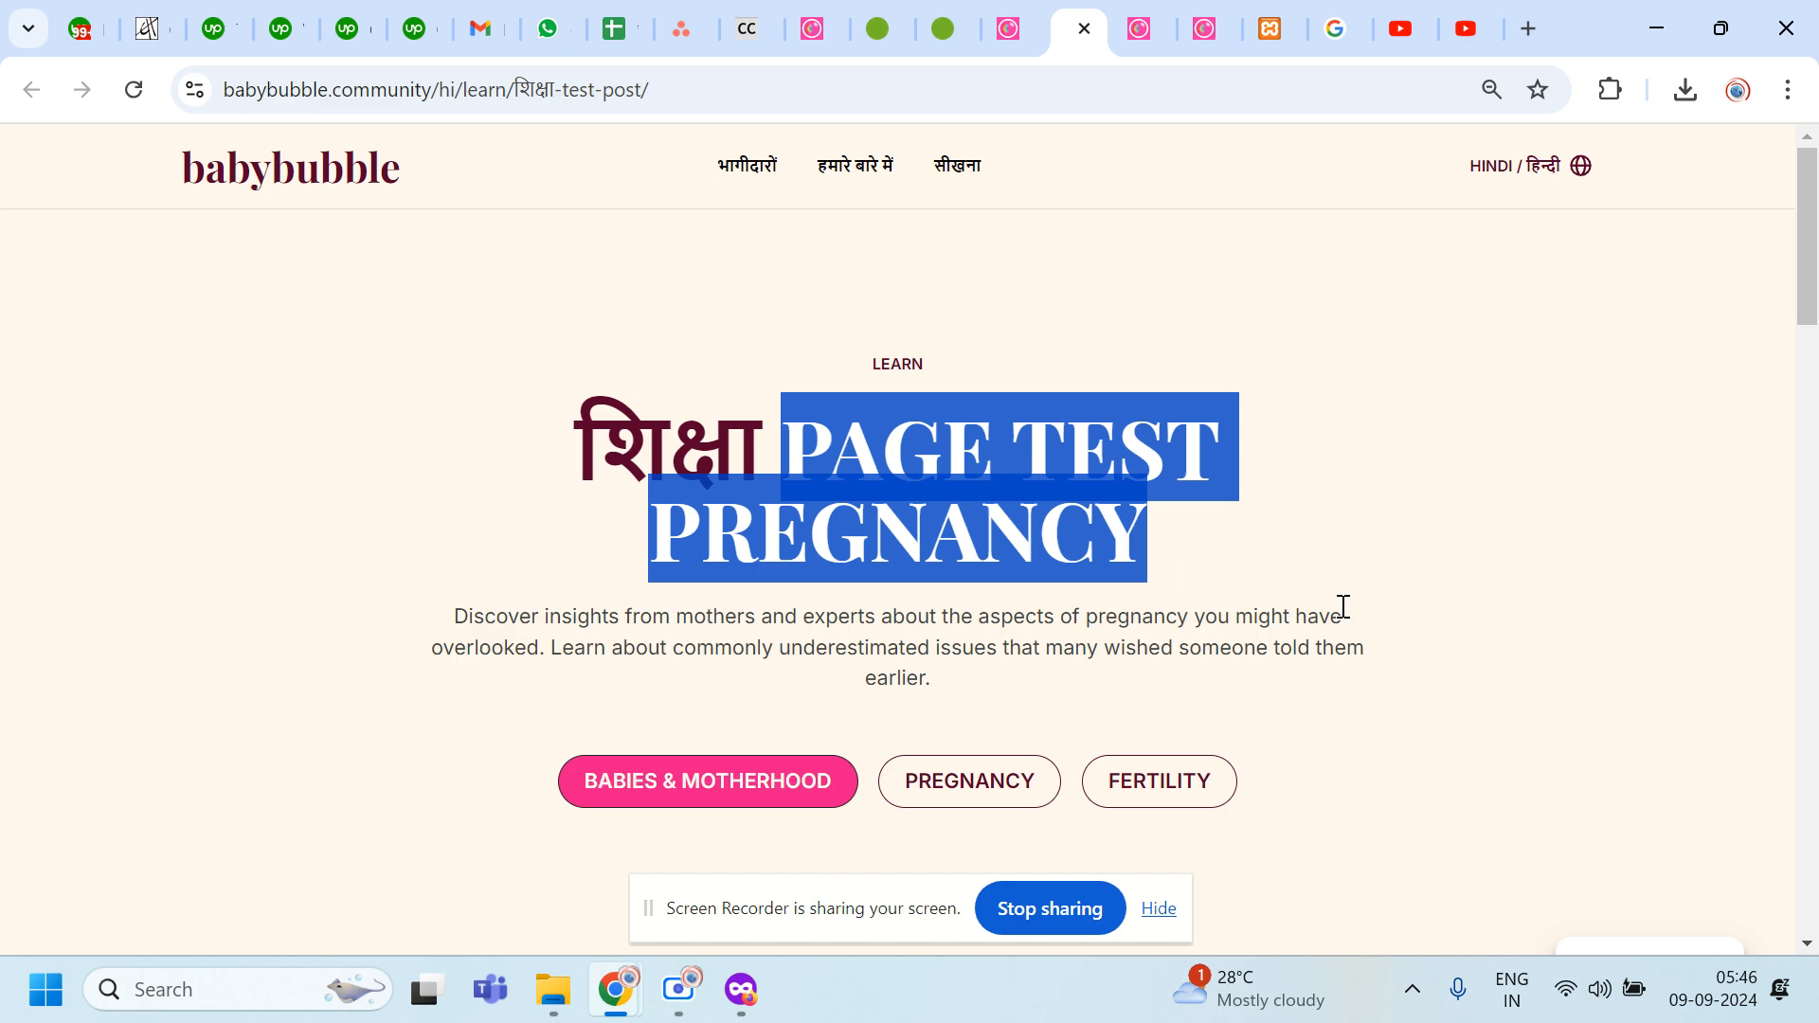
mouse_move(1815, 327)
left_mouse_down()
mouse_move(1800, 445)
mouse_move(1800, 327)
left_mouse_up()
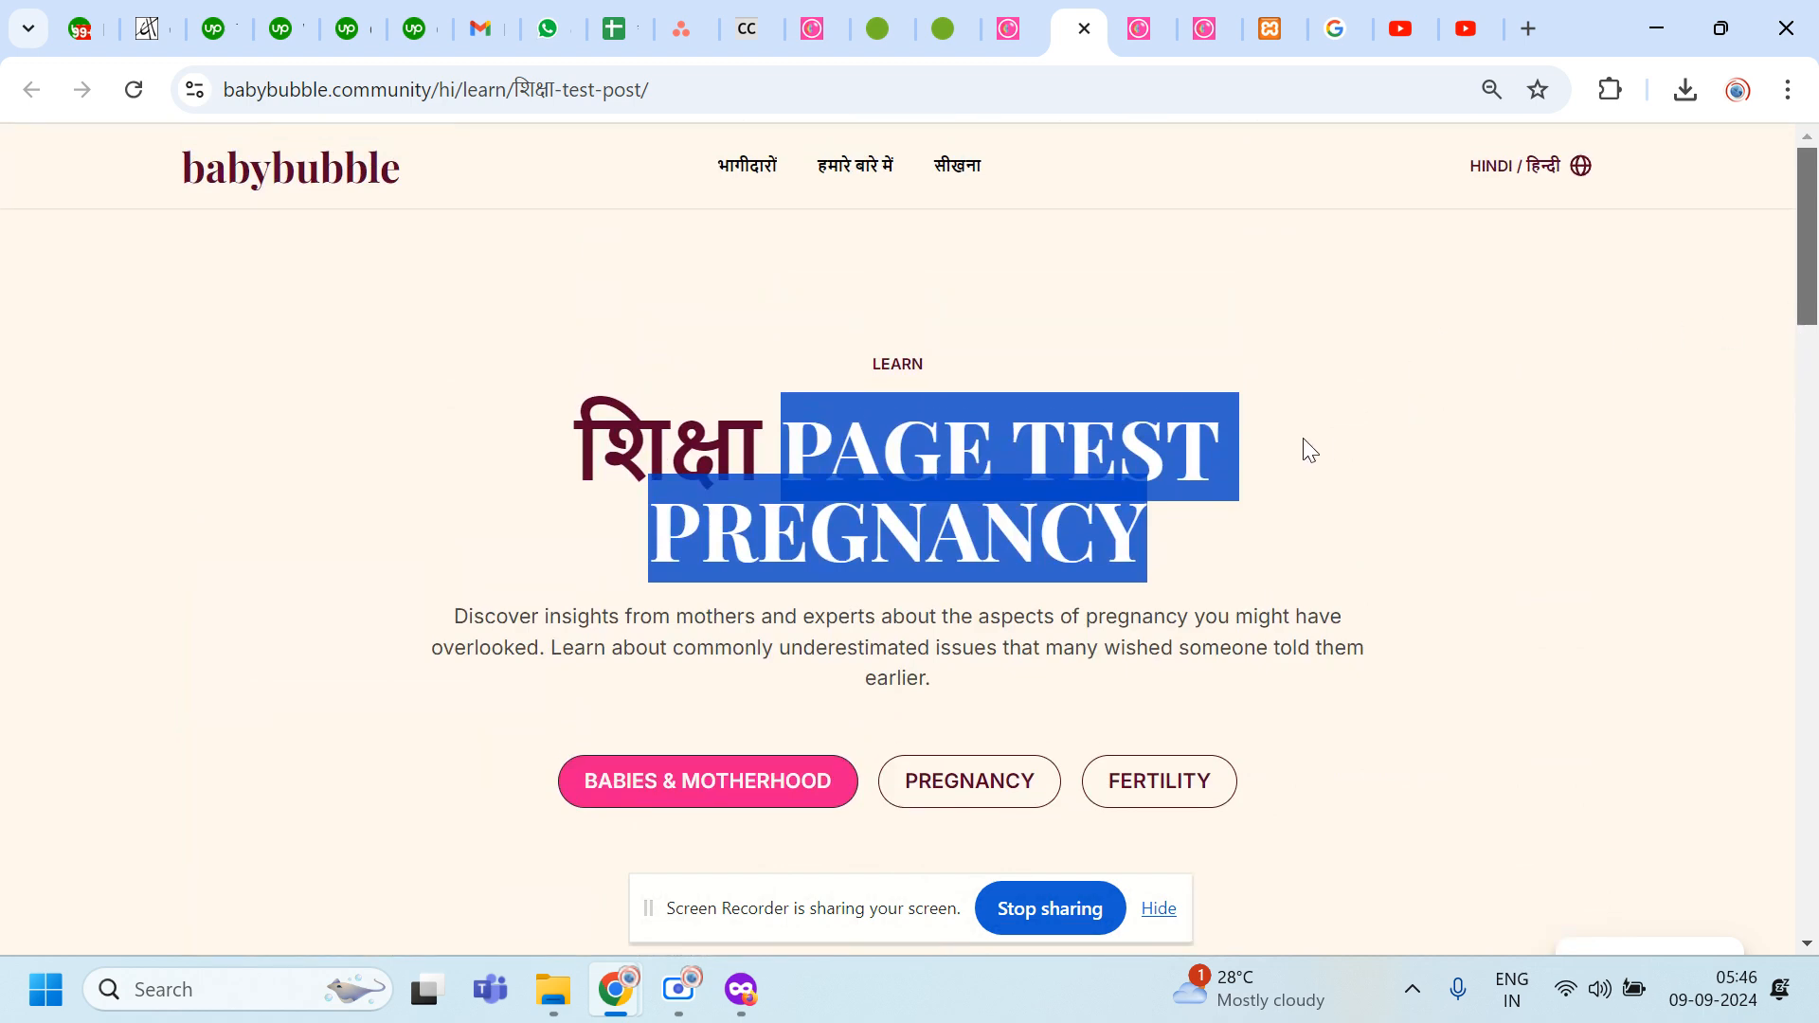
left_click(675, 409)
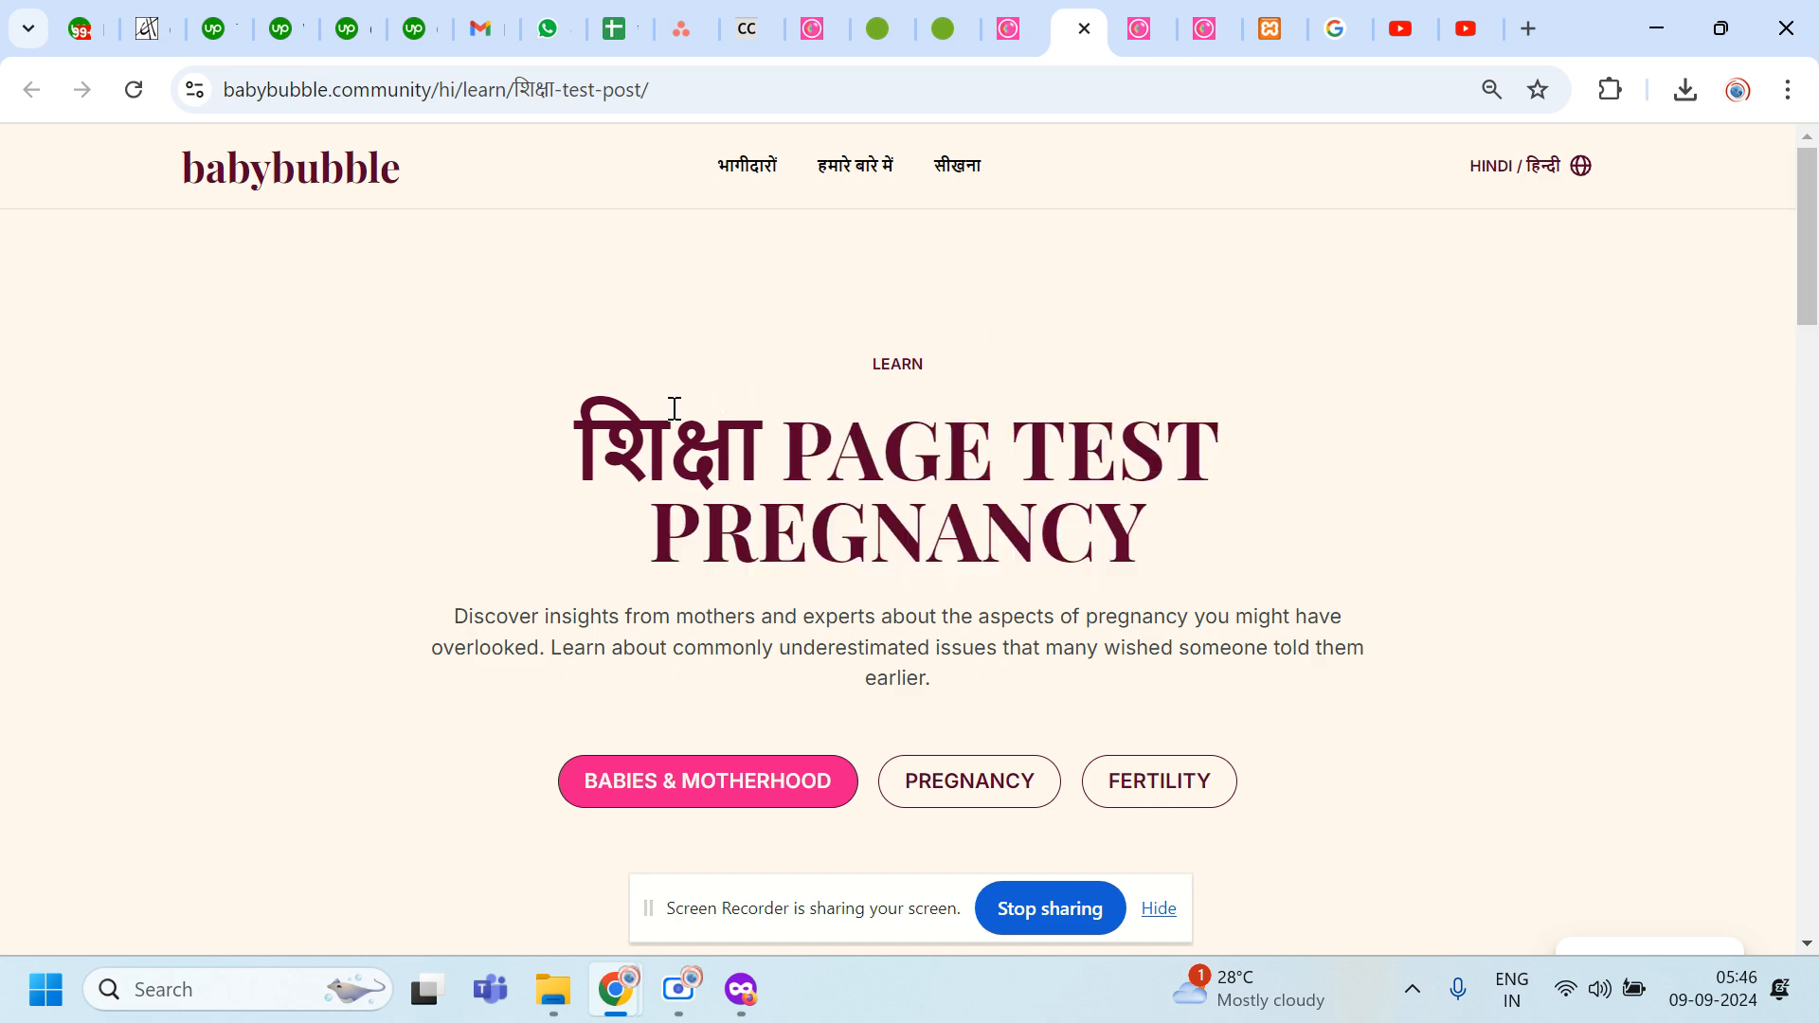
Step: Glance at the learn topics list, return to the Hindi page and review the "learn/" and "शिक्षा-test-post/" parts of its URL
left_click(1010, 36)
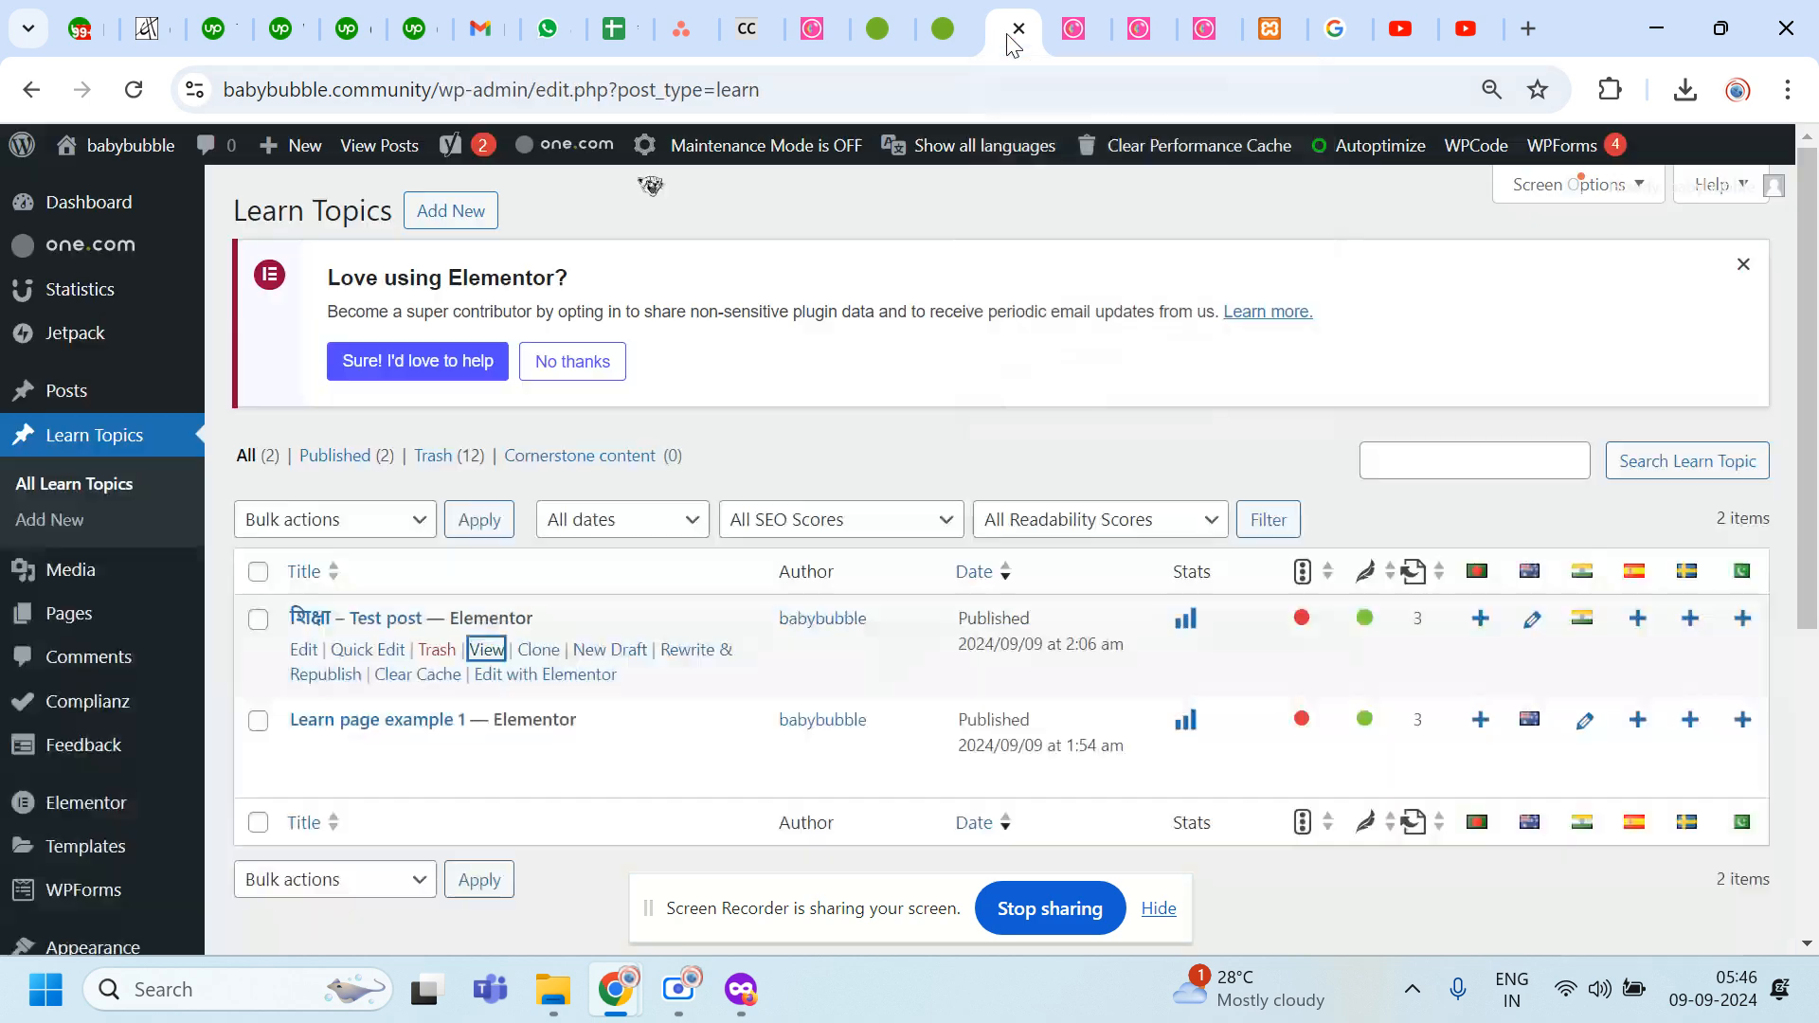
left_click(1067, 37)
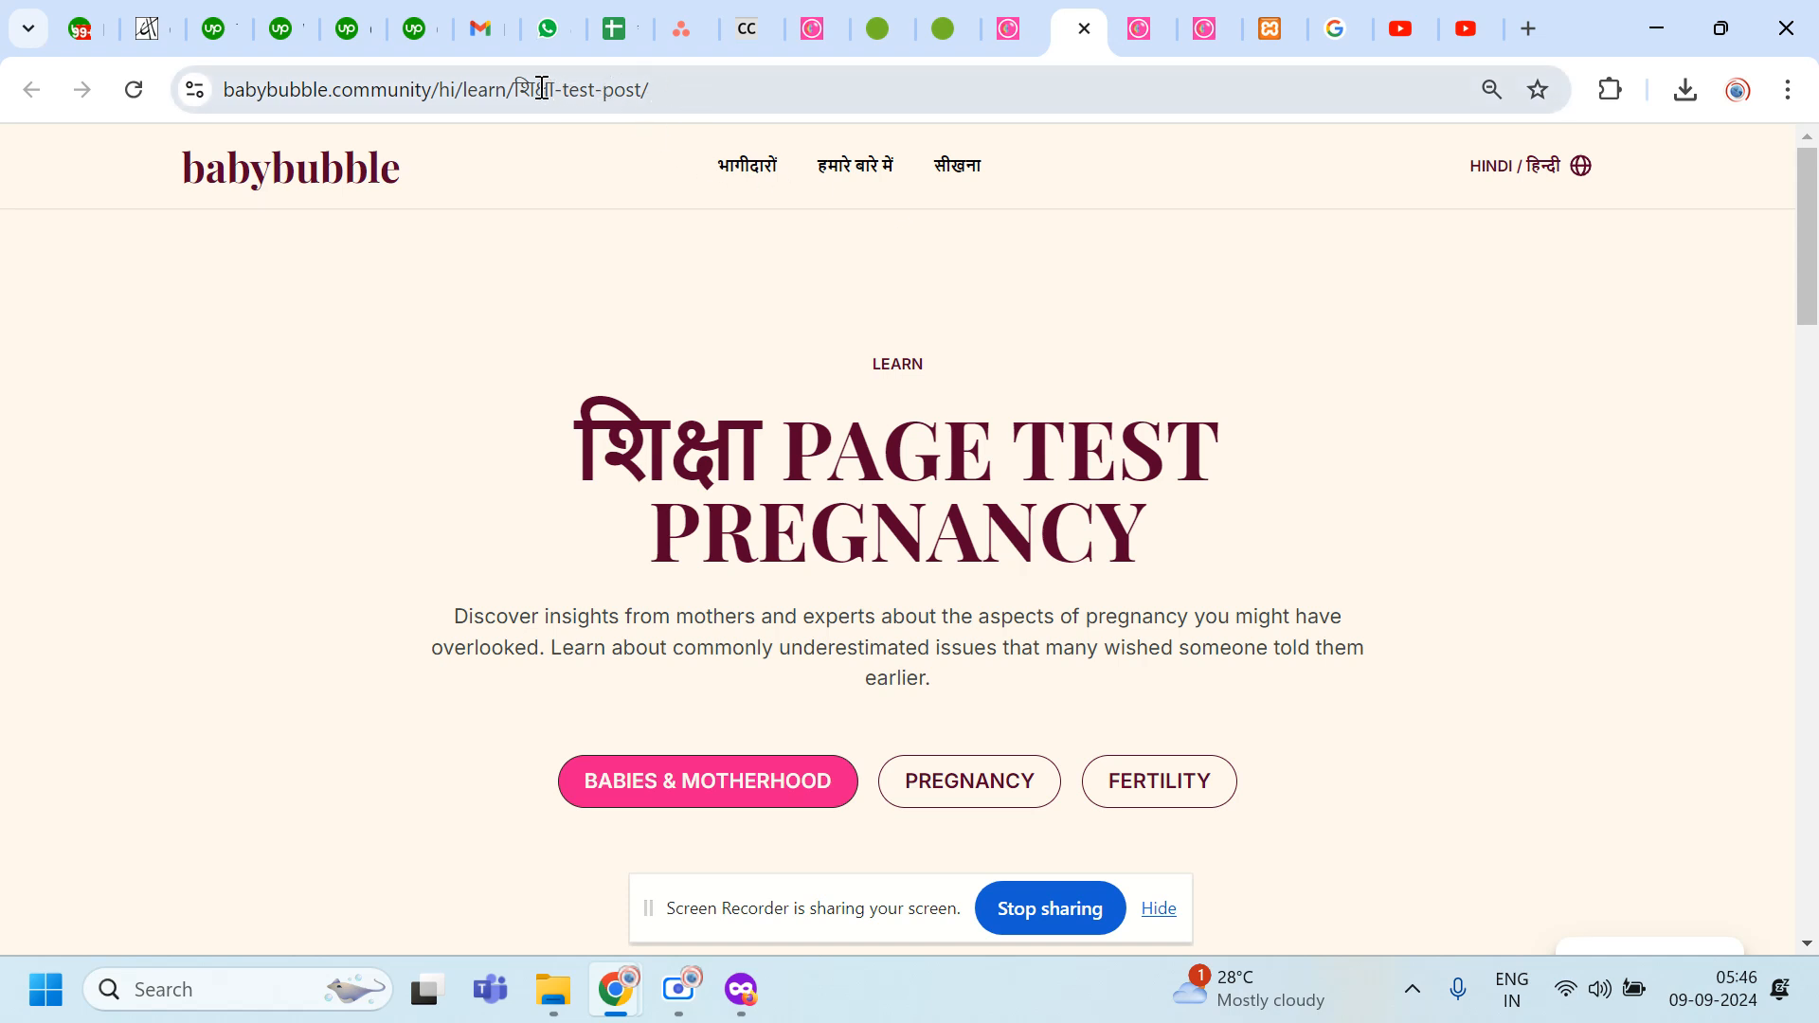
left_click_drag(516, 90, 468, 90)
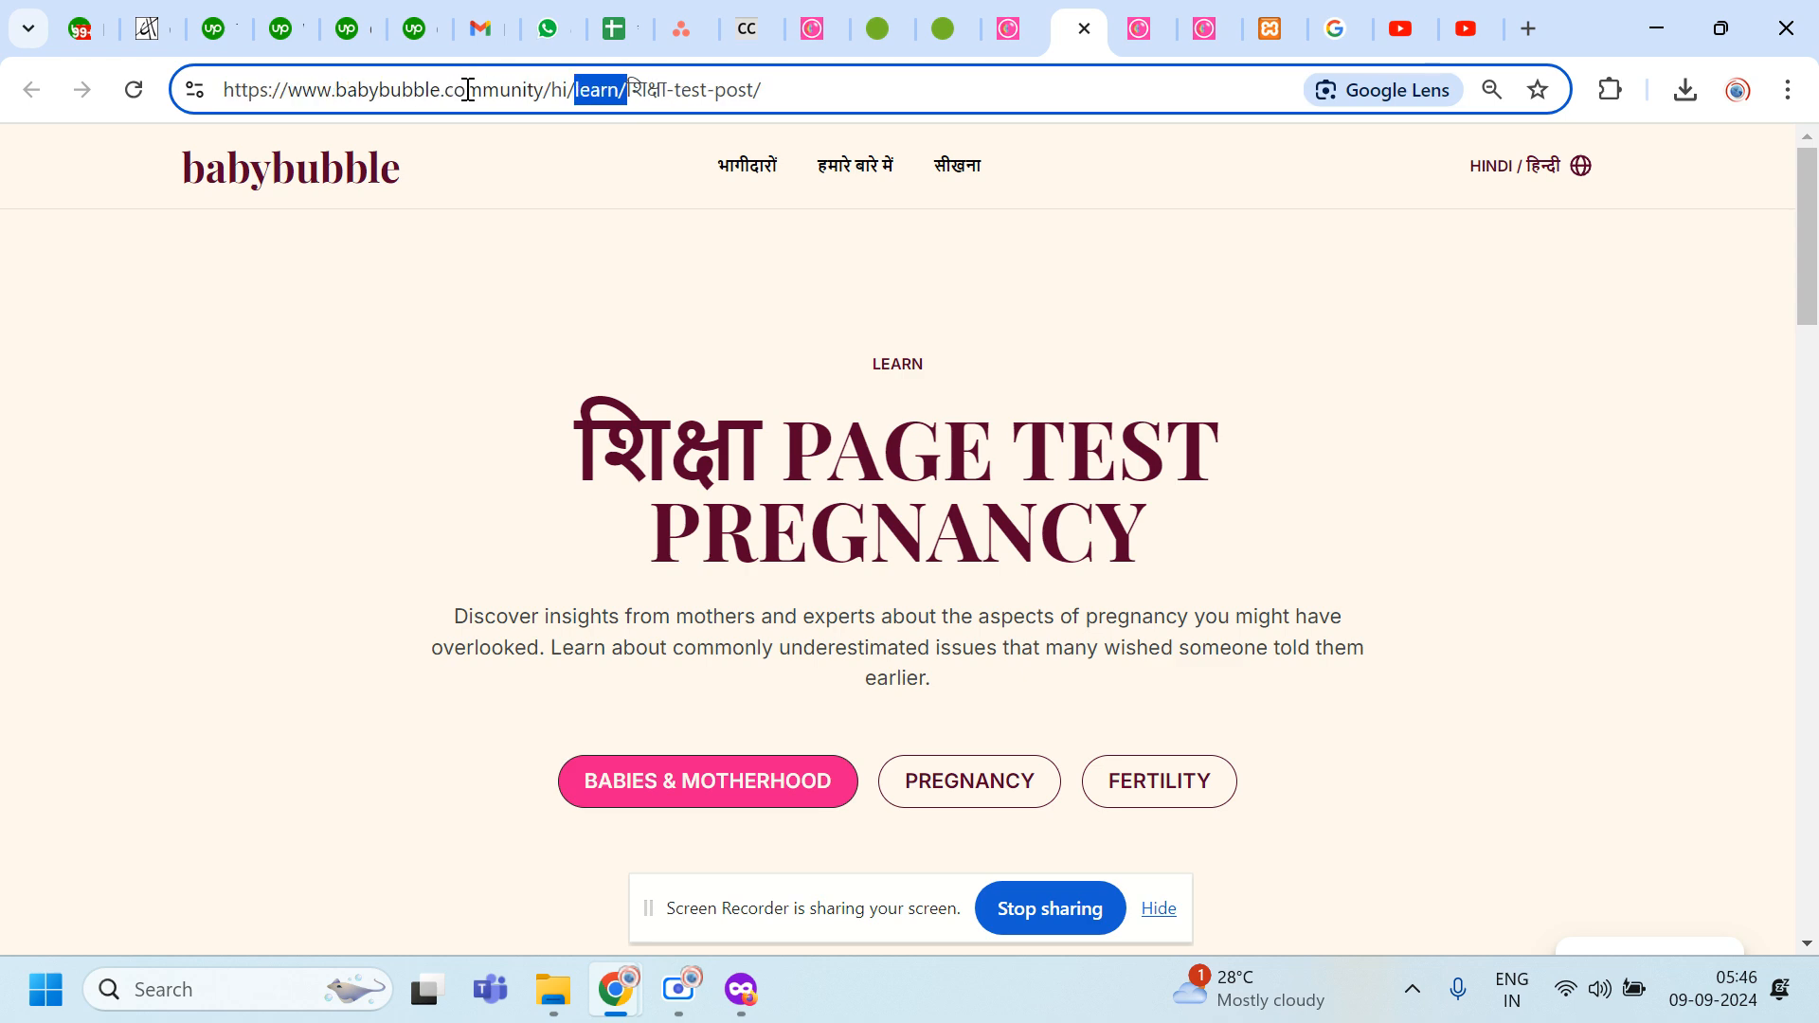
left_click_drag(627, 90, 799, 83)
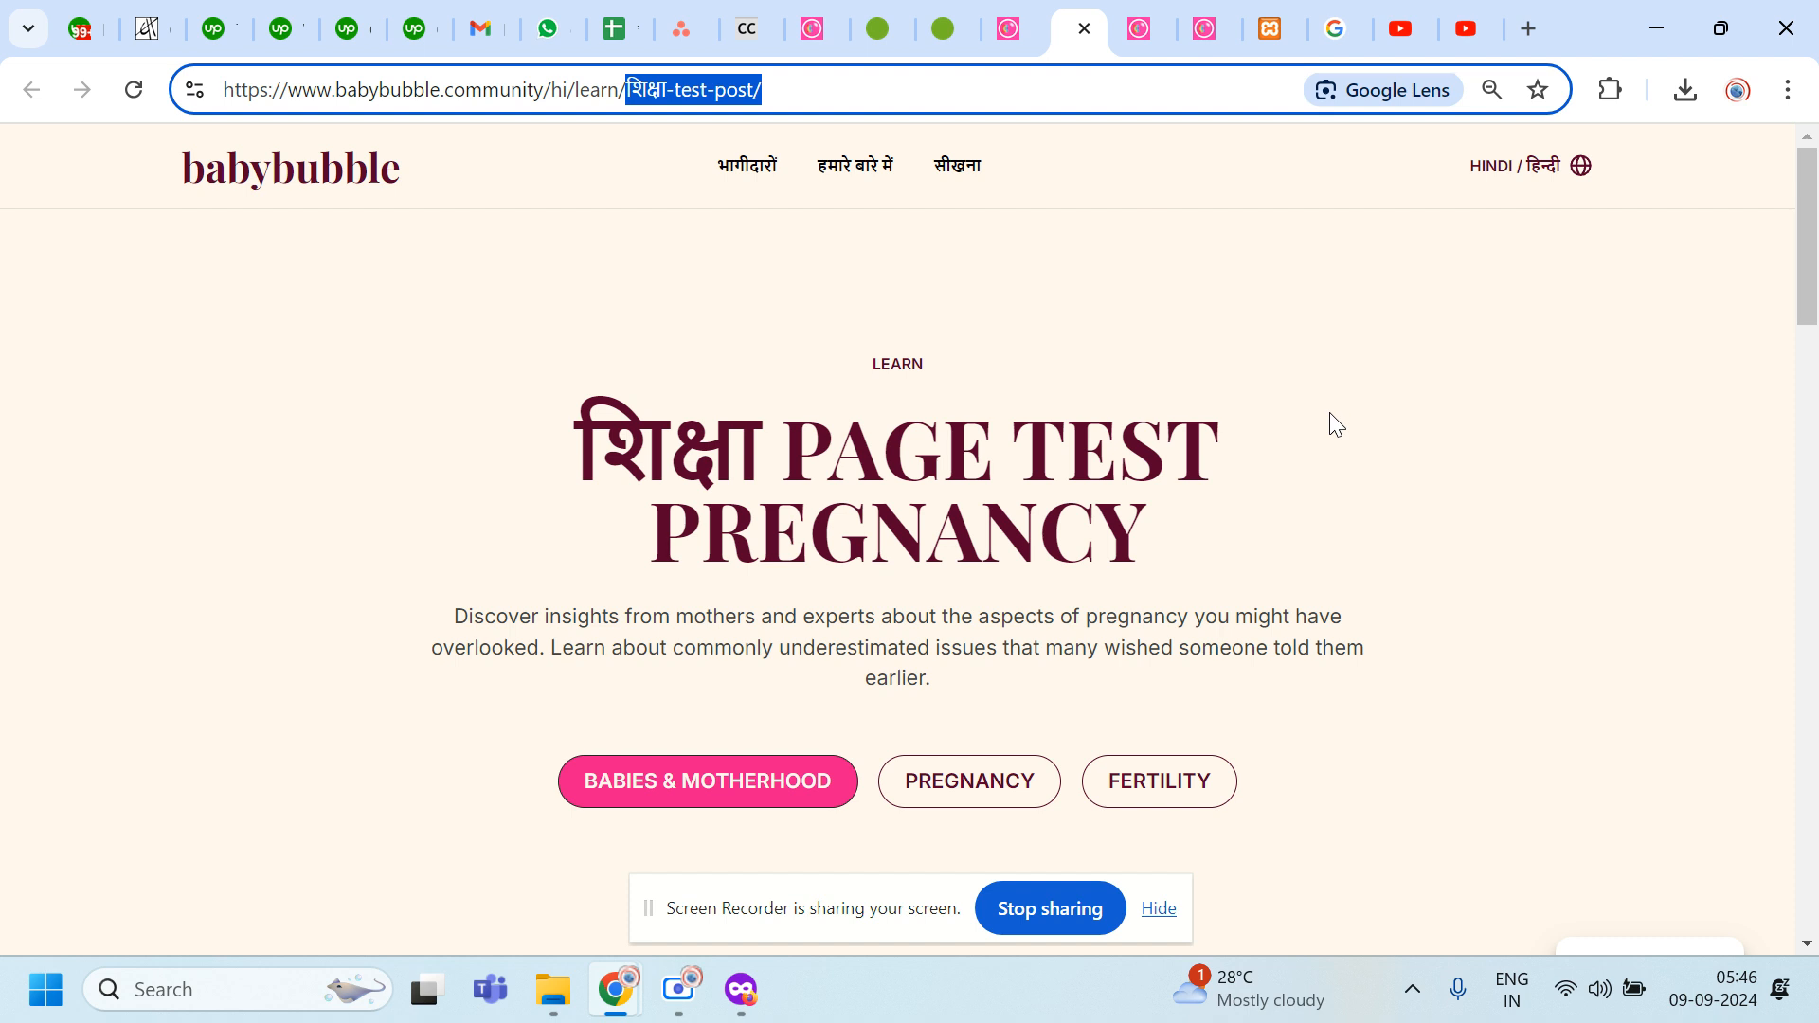
Step: Return to the learn topics list and filter it to show only Hindi topics
left_click(1015, 31)
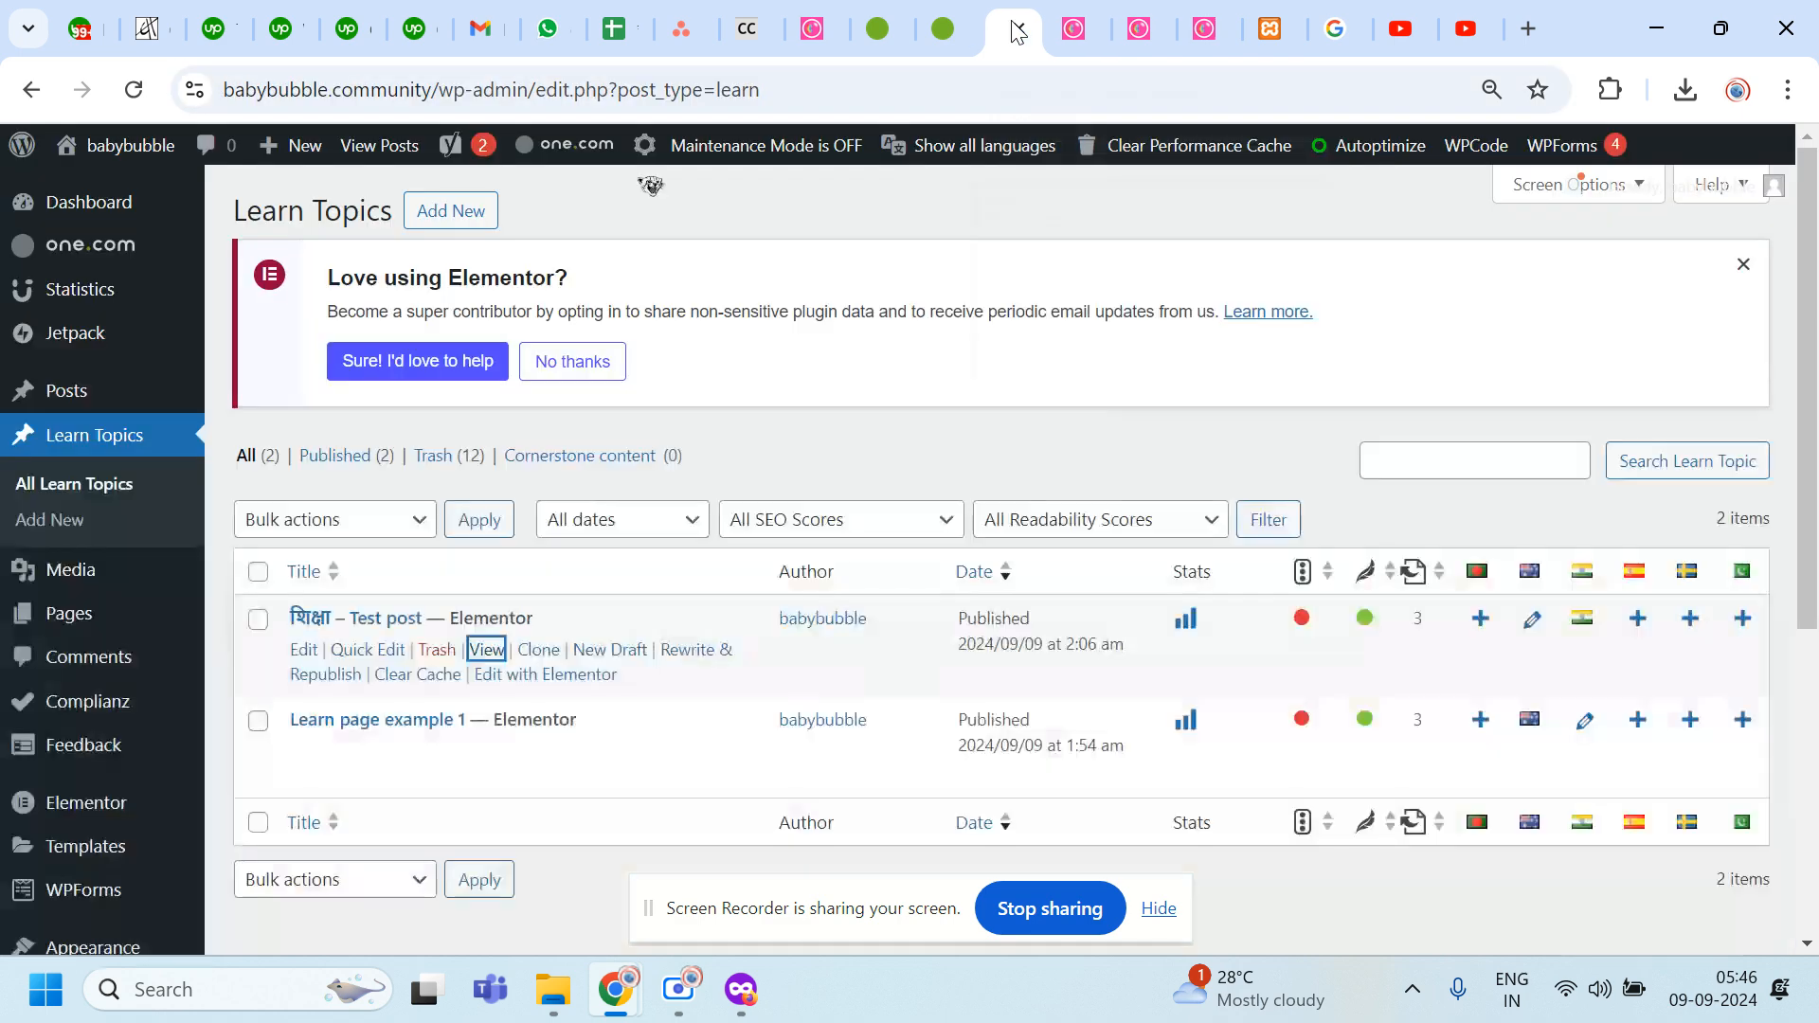
mouse_move(970, 150)
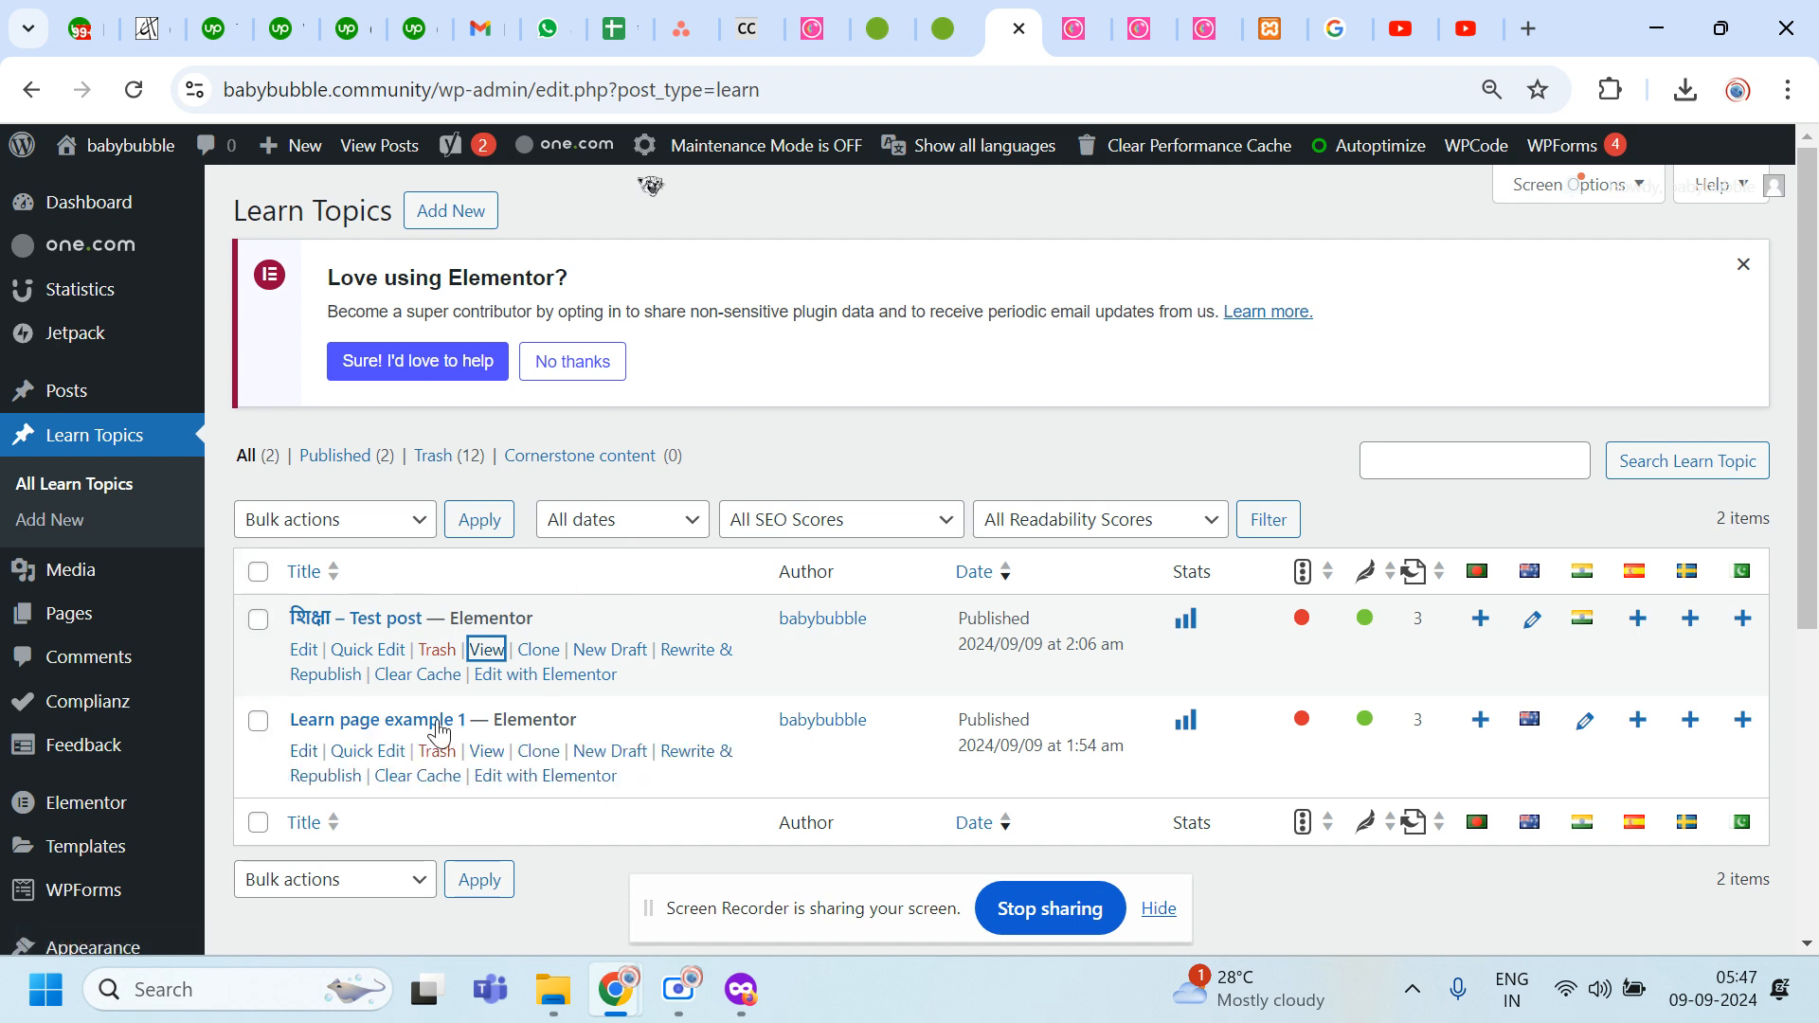
mouse_move(1058, 163)
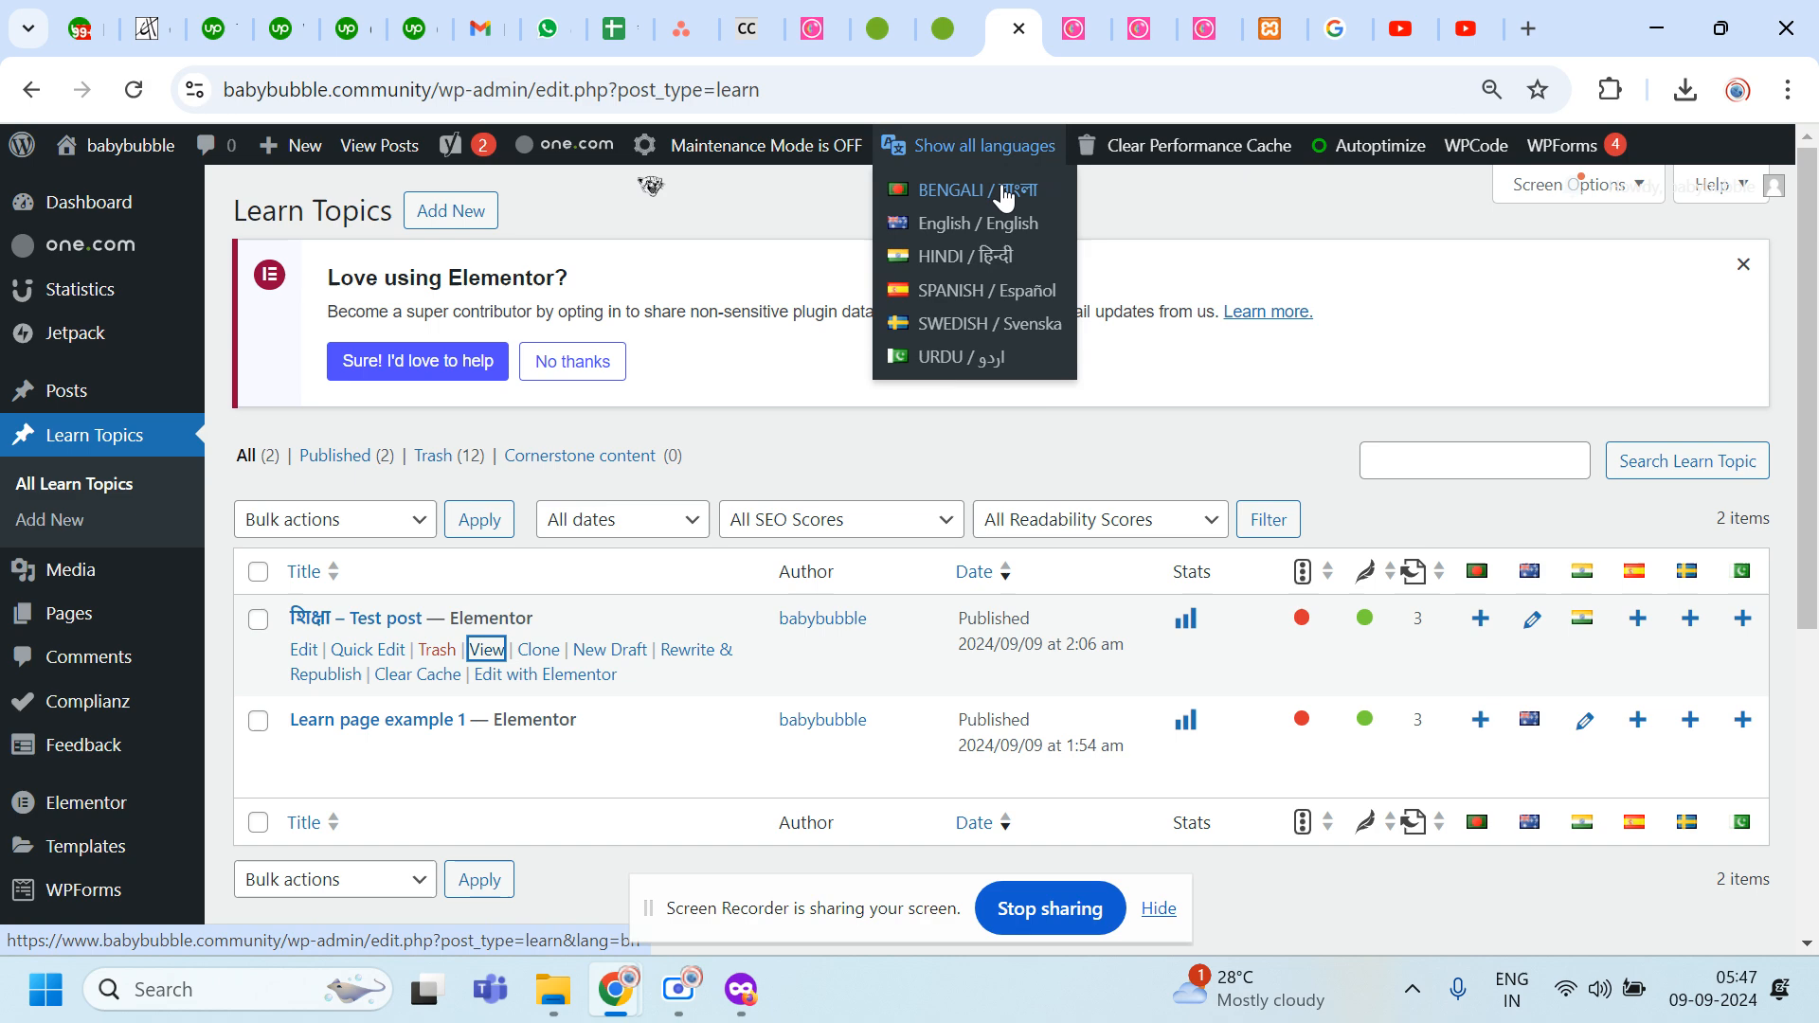
left_click(993, 256)
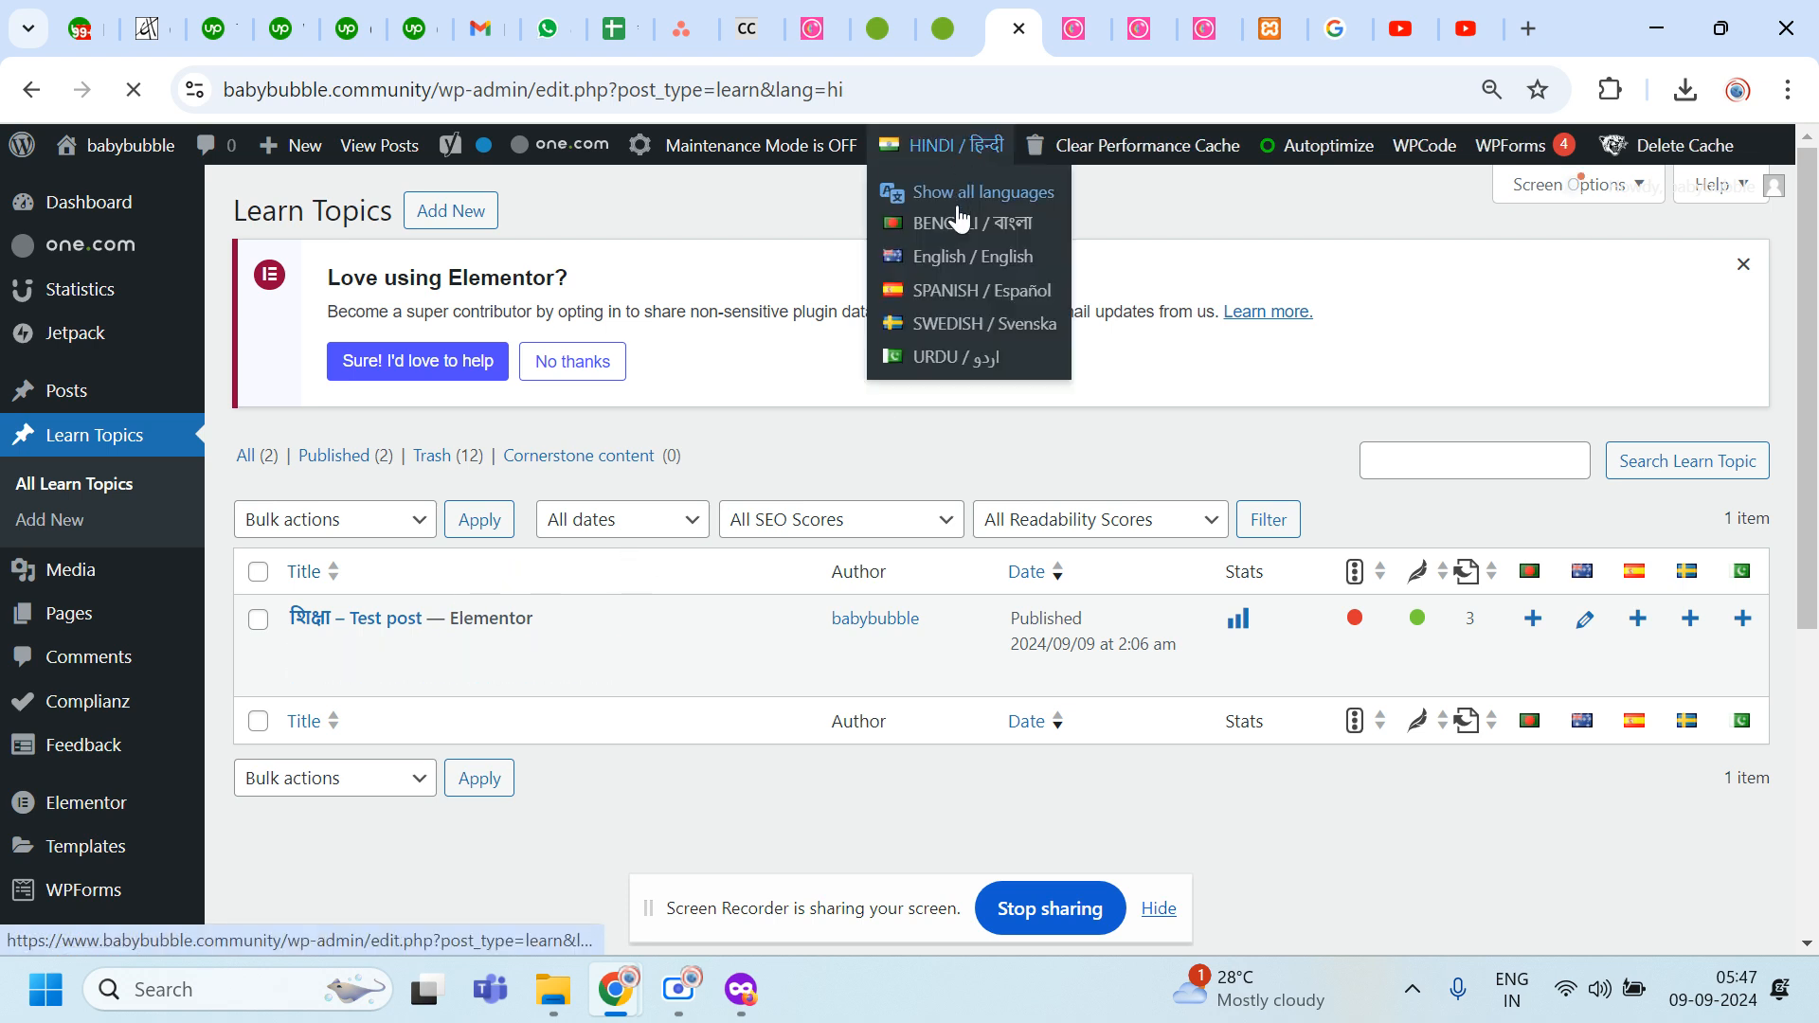
Step: Filter the learn topics list by Bengali and switch it back to all languages
left_click(957, 222)
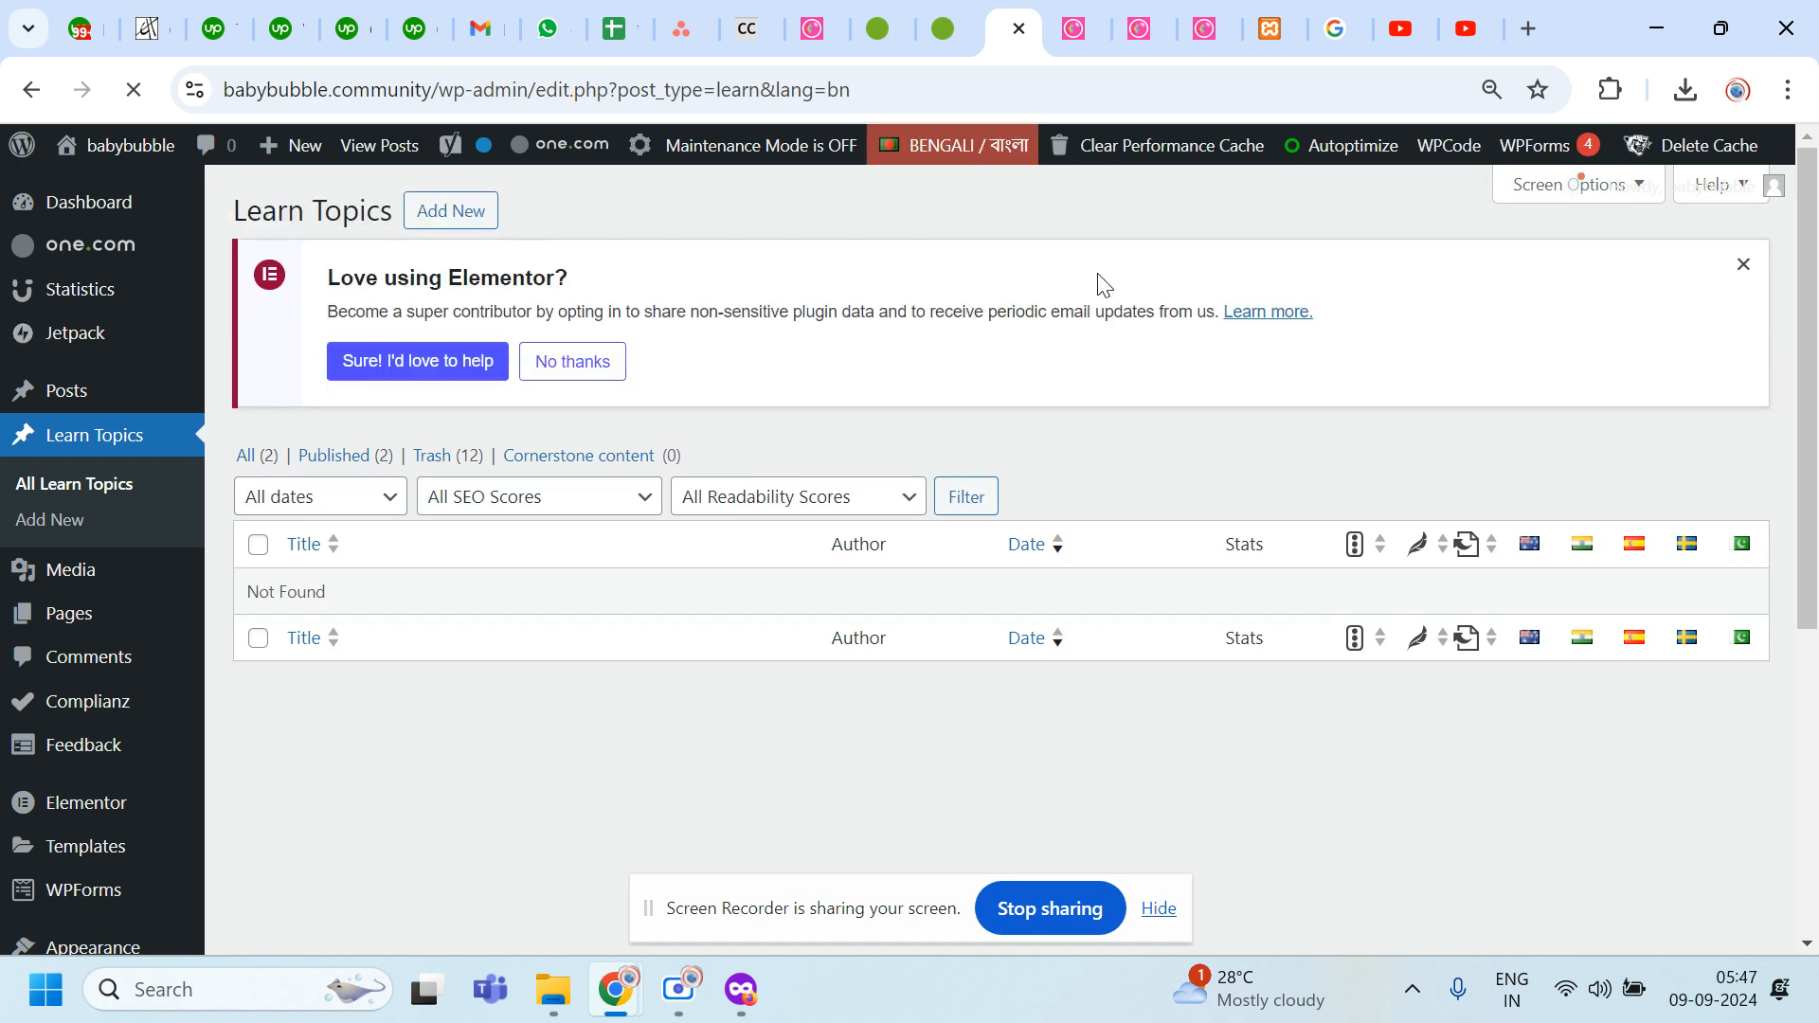
mouse_move(985, 142)
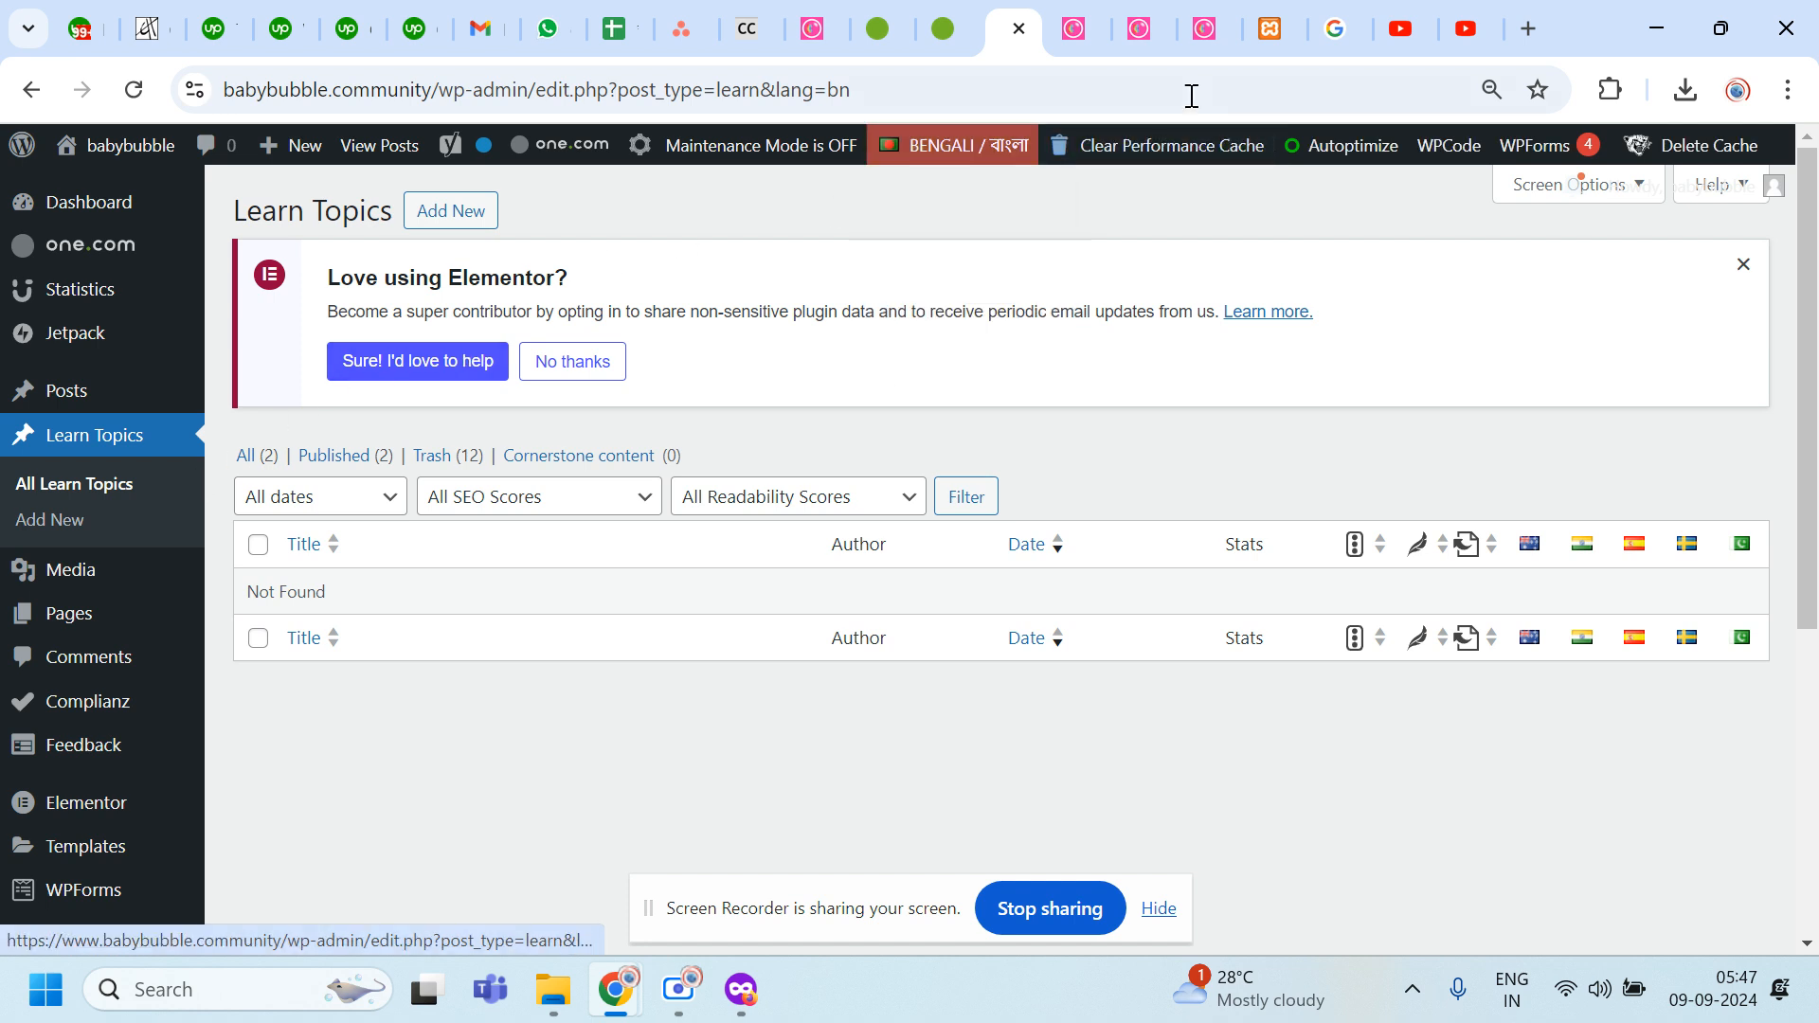
mouse_move(949, 174)
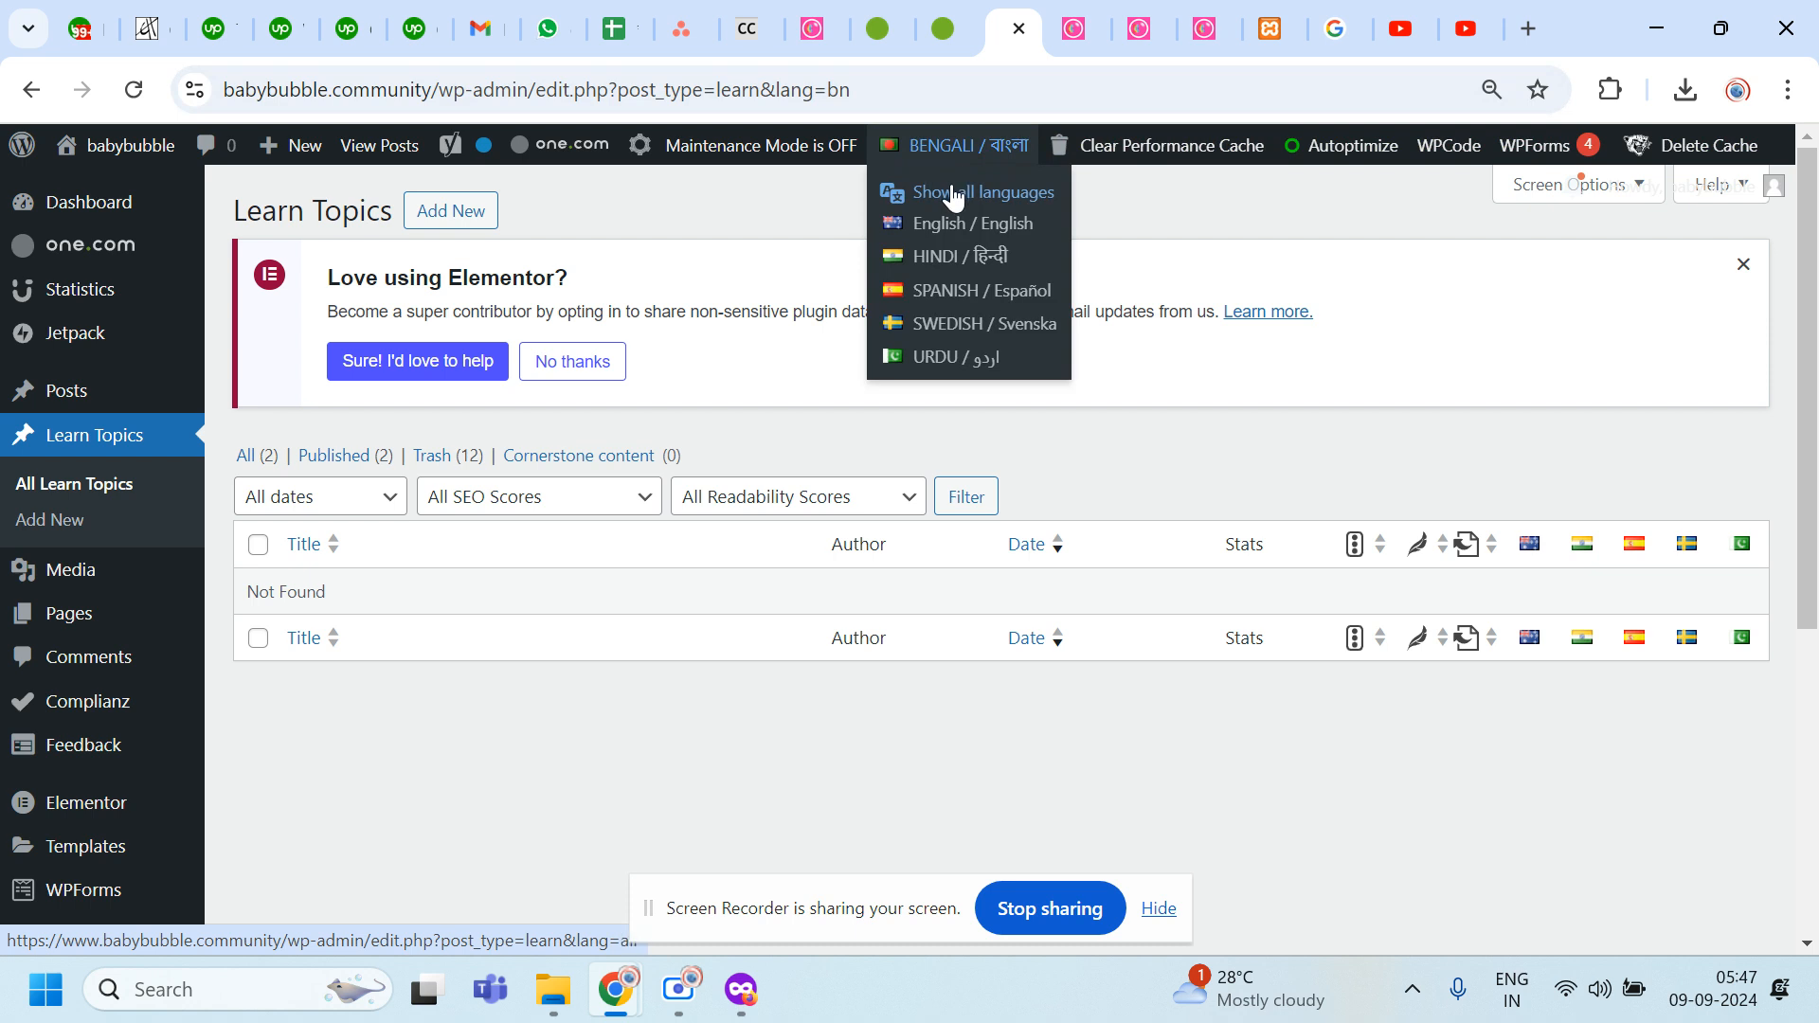
left_click(956, 193)
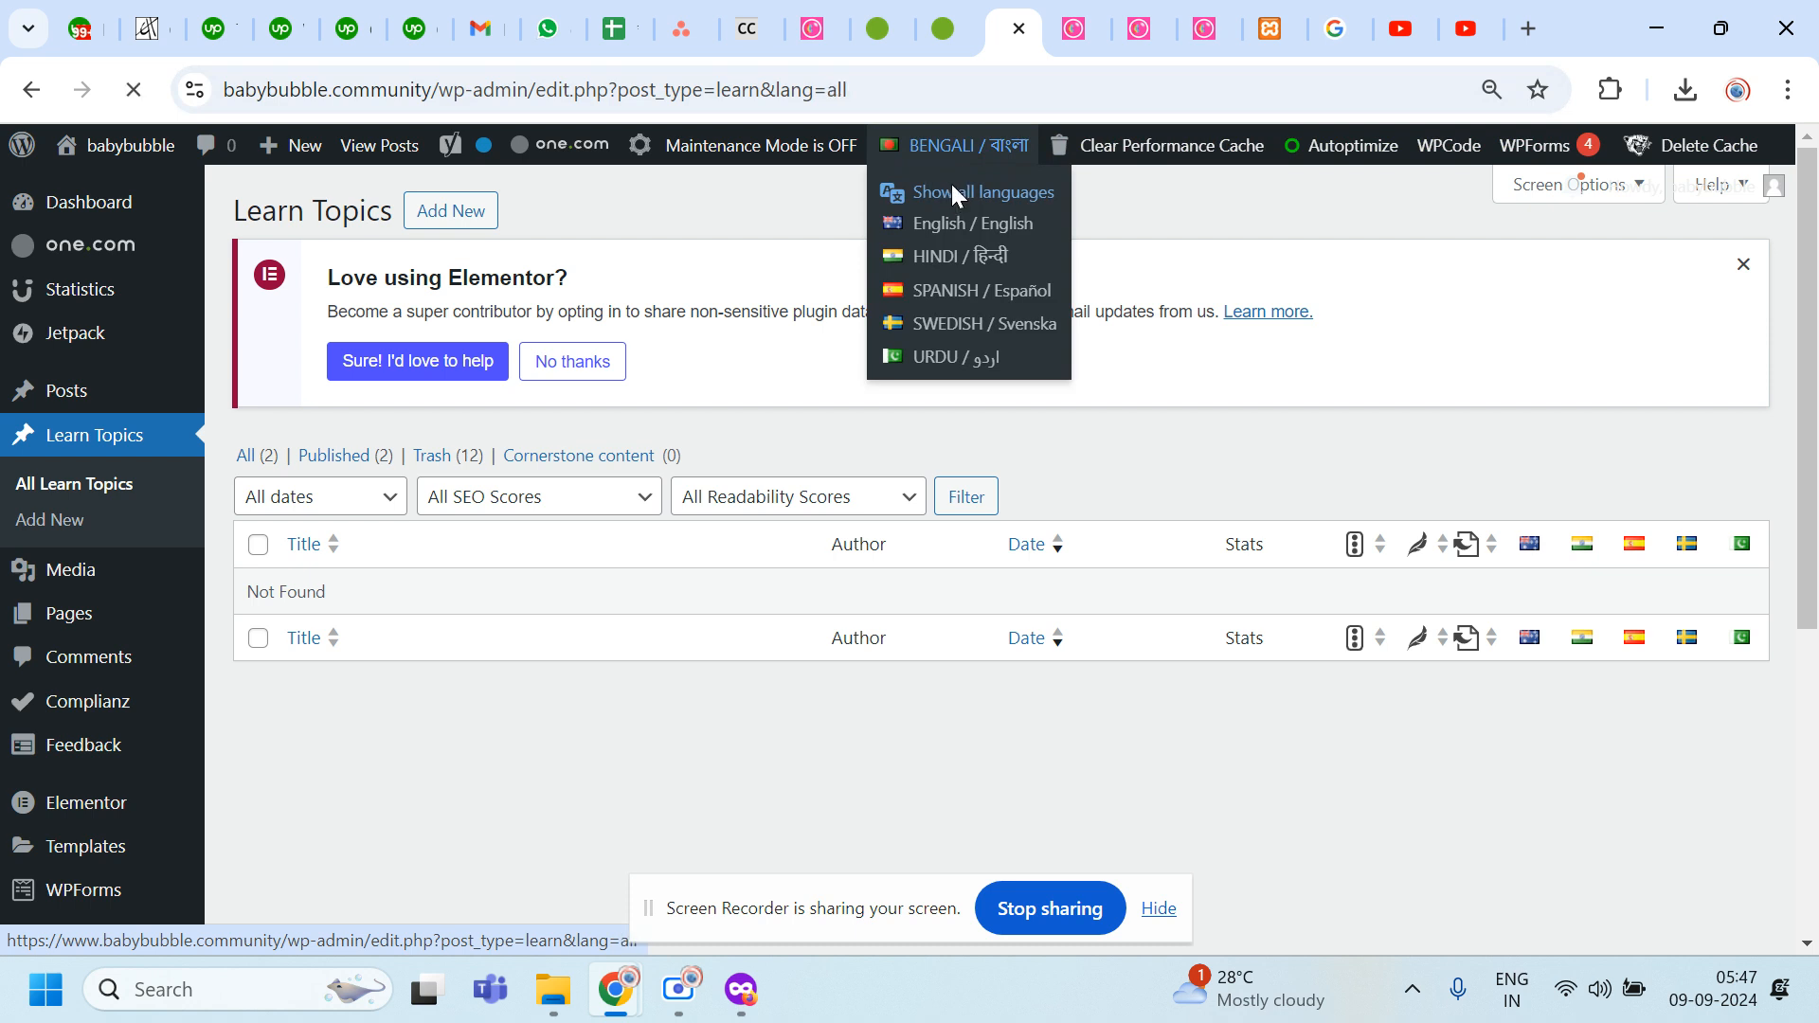